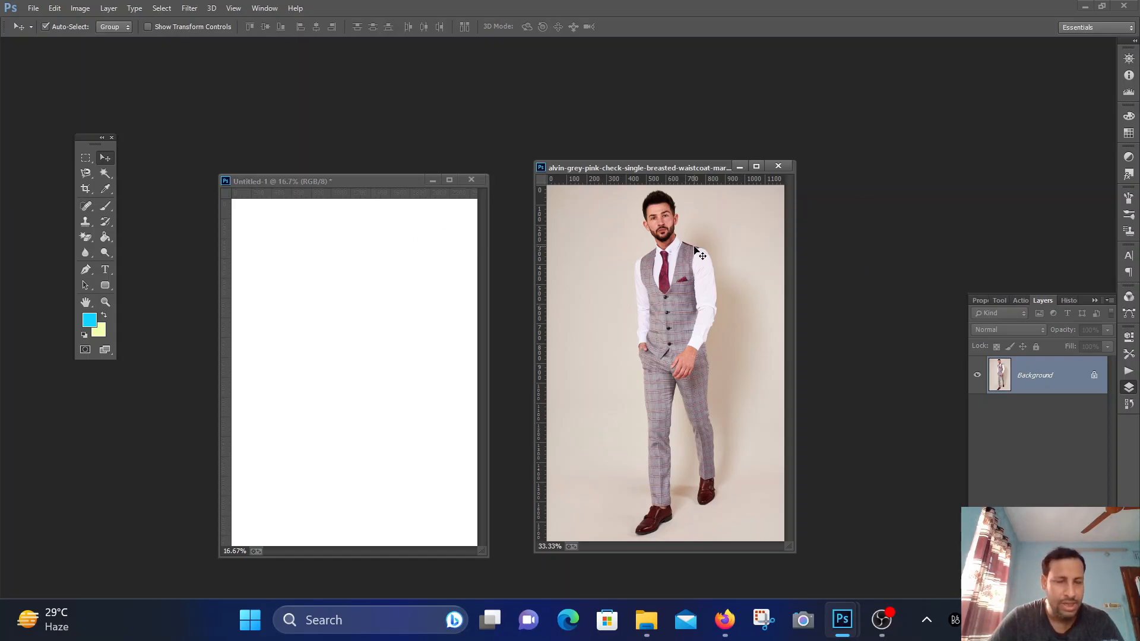
Step: Draw a freehand Lasso selection around the whole man in the waistcoat photo
{"action": "left_click", "coordinate": [87, 176]}
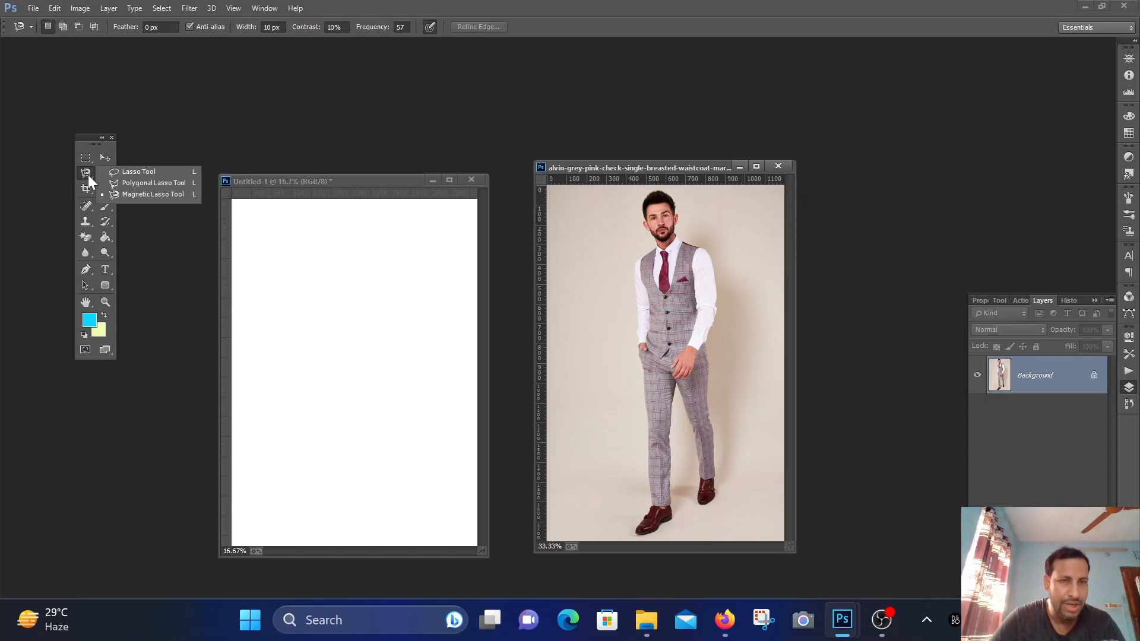
{"action": "left_click", "coordinate": [140, 172]}
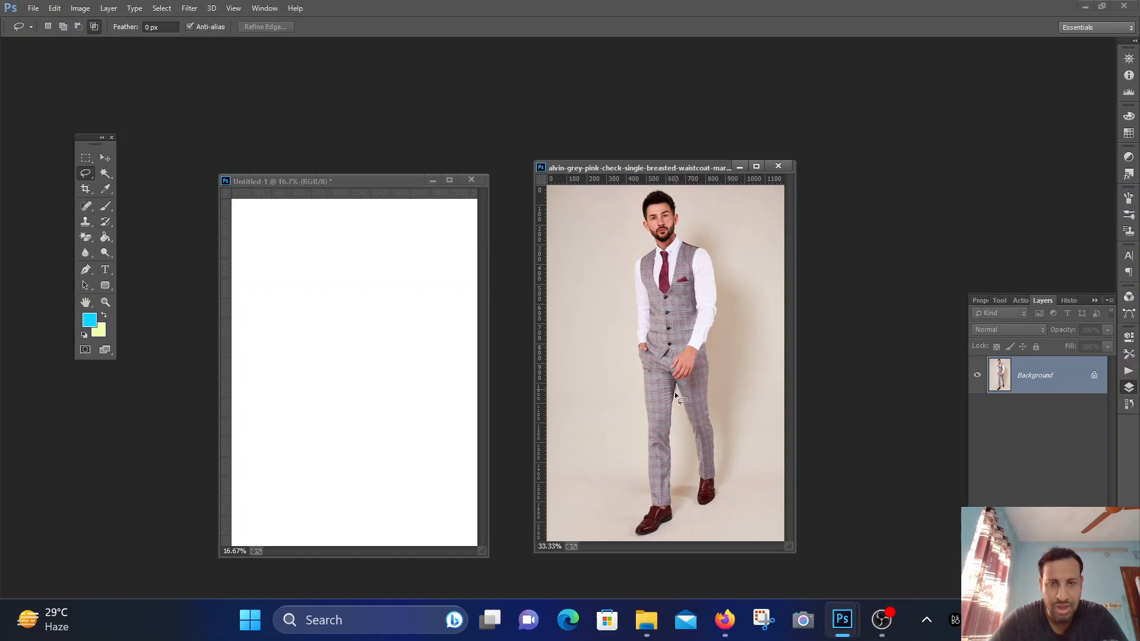
{"action": "left_click_drag", "start_coordinate": [673, 419], "coordinate": [679, 487]}
{"action": "mouse_move", "coordinate": [644, 427]}
{"action": "left_mouse_down"}
{"action": "mouse_move", "coordinate": [631, 277]}
{"action": "mouse_move", "coordinate": [646, 195]}
{"action": "mouse_move", "coordinate": [681, 200]}
{"action": "mouse_move", "coordinate": [678, 230]}
{"action": "left_mouse_up"}
{"action": "left_click_drag", "start_coordinate": [722, 271], "coordinate": [711, 376]}
{"action": "mouse_move", "coordinate": [717, 426]}
{"action": "left_mouse_down"}
{"action": "mouse_move", "coordinate": [718, 508]}
{"action": "mouse_move", "coordinate": [699, 504]}
{"action": "left_mouse_up"}
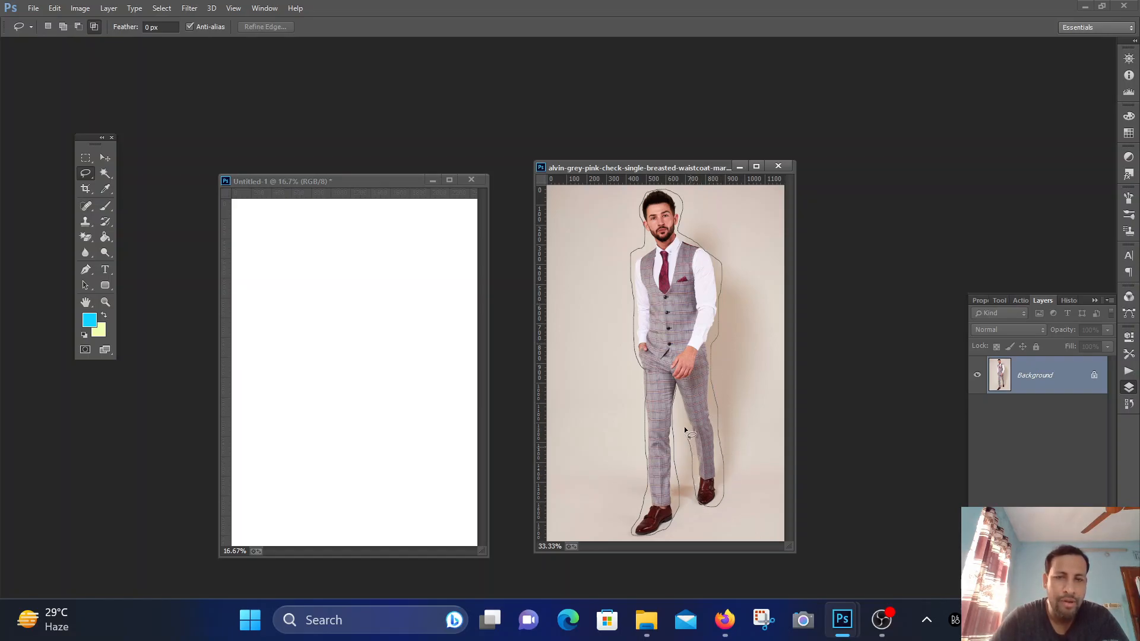
{"action": "left_click_drag", "start_coordinate": [677, 388], "coordinate": [677, 389]}
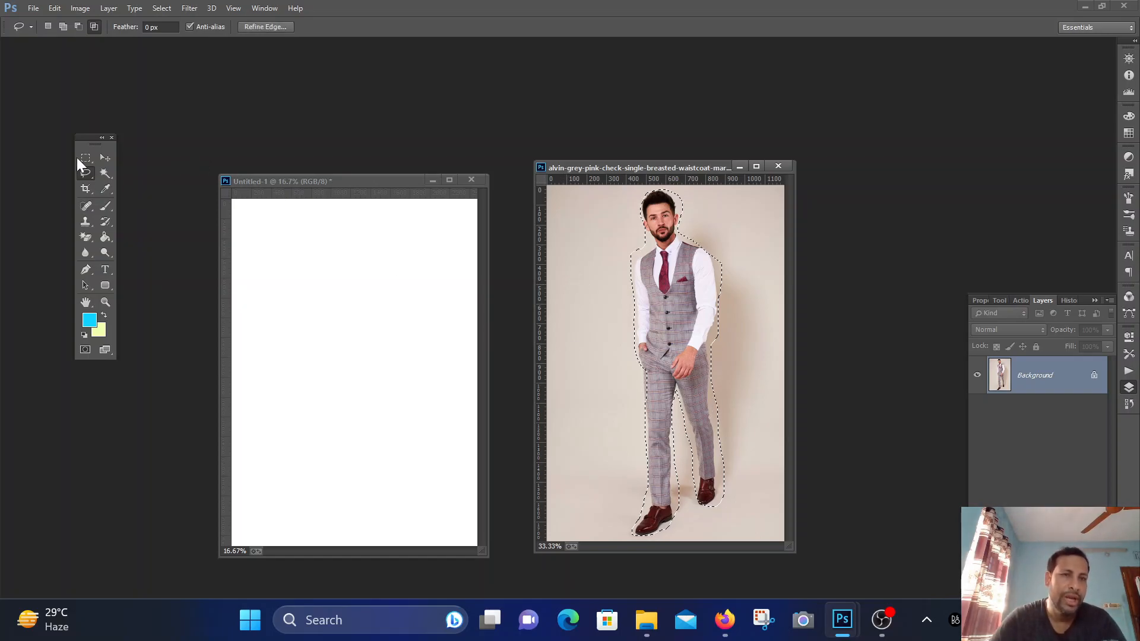
Step: Copy the selected man into the blank Untitled-1 document with the Move tool and delete that copied layer
{"action": "left_click", "coordinate": [105, 157]}
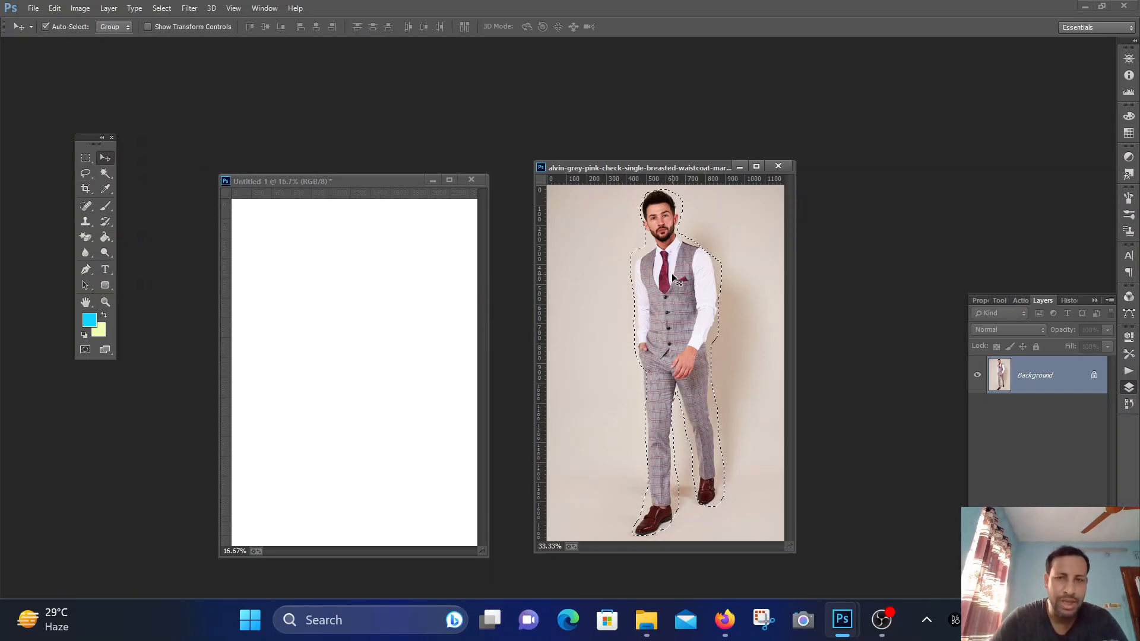
{"action": "left_click_drag", "start_coordinate": [675, 279], "coordinate": [359, 311]}
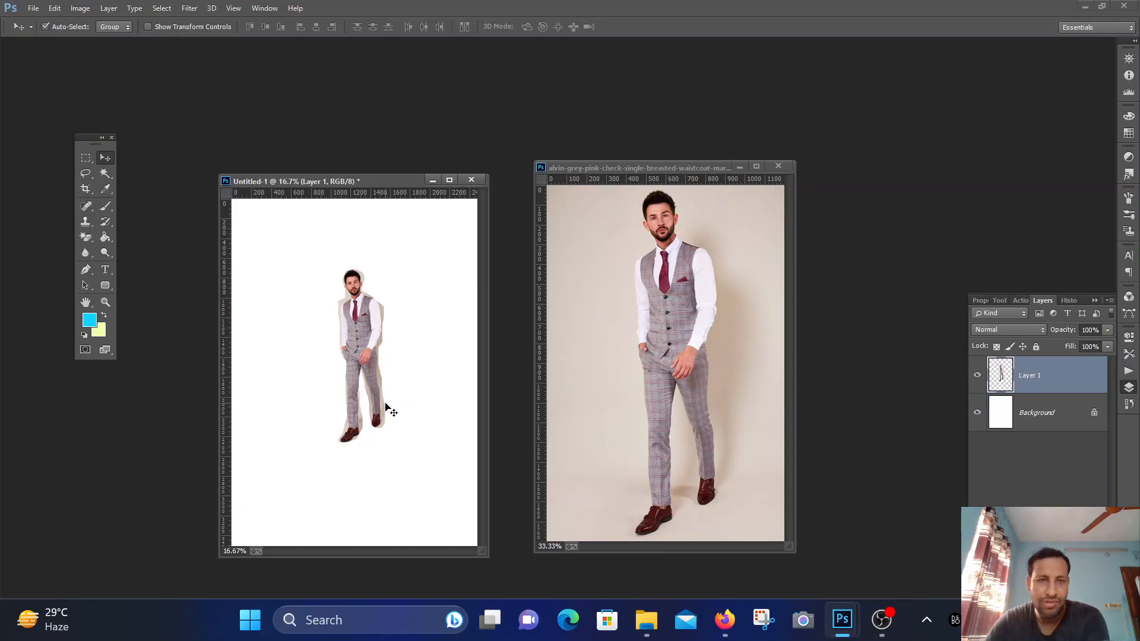
{"action": "key", "text": "Delete"}
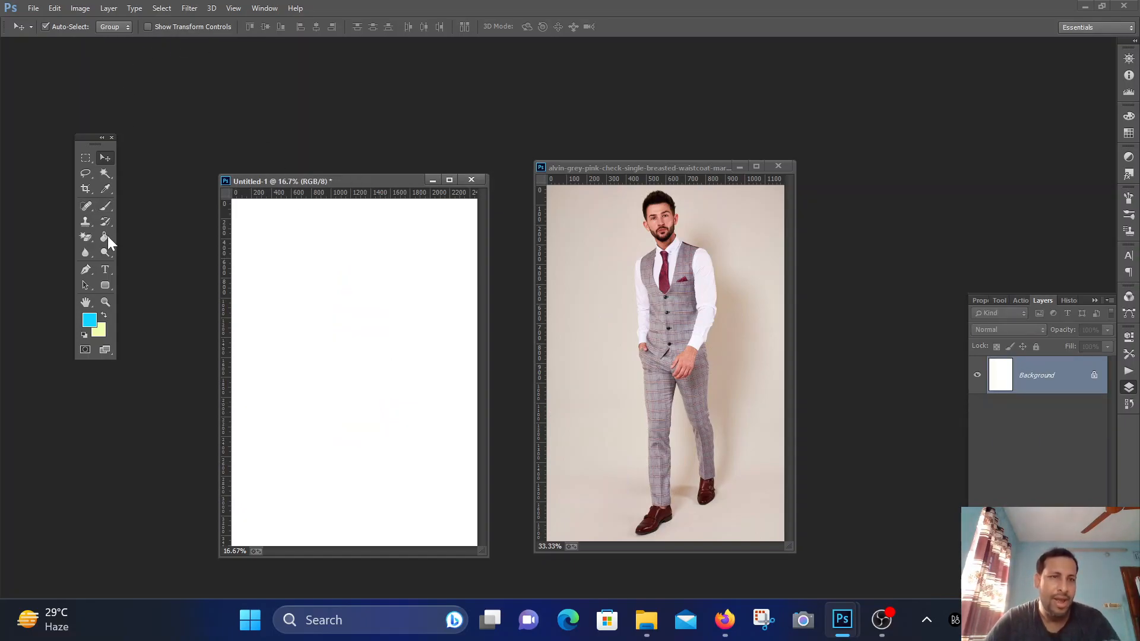
Step: In the photo, add the area under the man's rear shoe to the Lasso selection and subtract the excess strip beside his left sleeve
{"action": "left_click", "coordinate": [90, 171]}
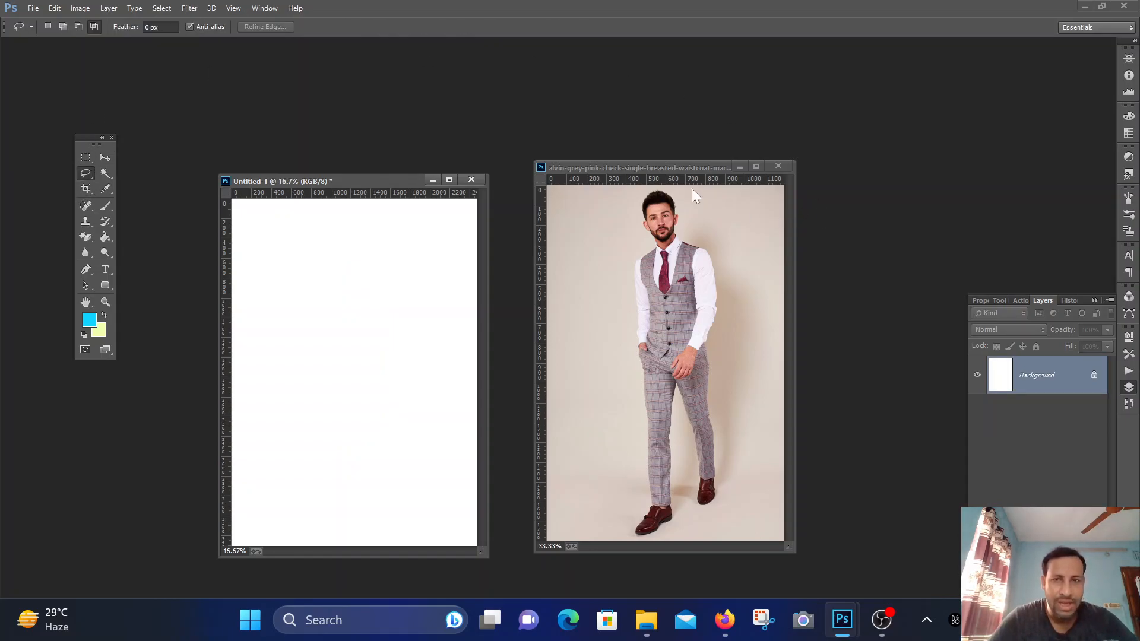
{"action": "left_click", "coordinate": [629, 168]}
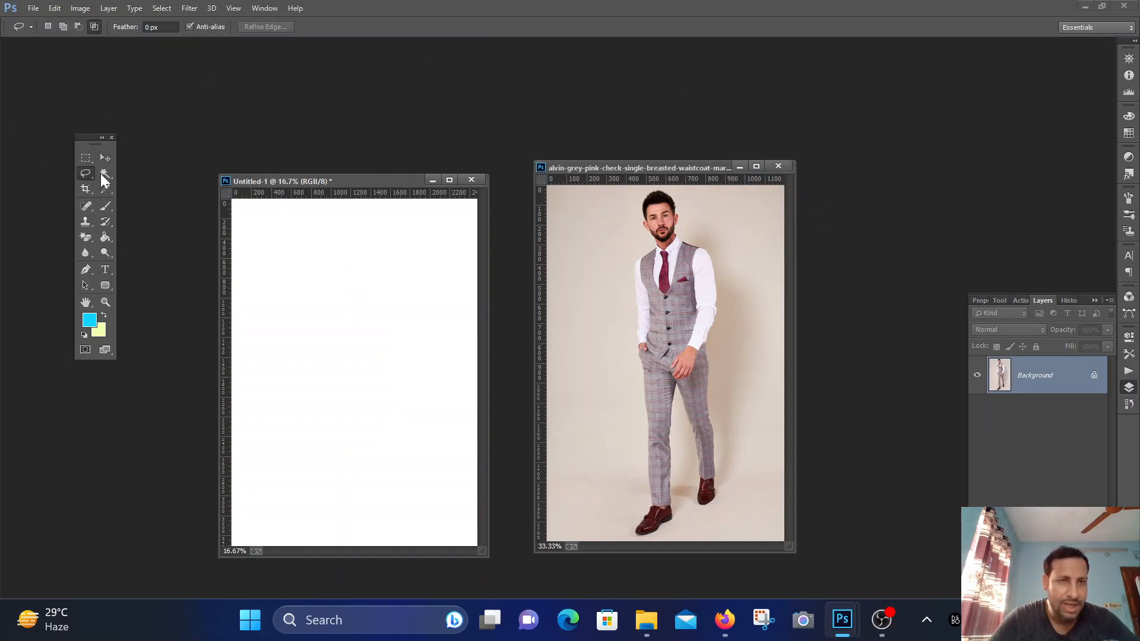
{"action": "left_click", "coordinate": [63, 26]}
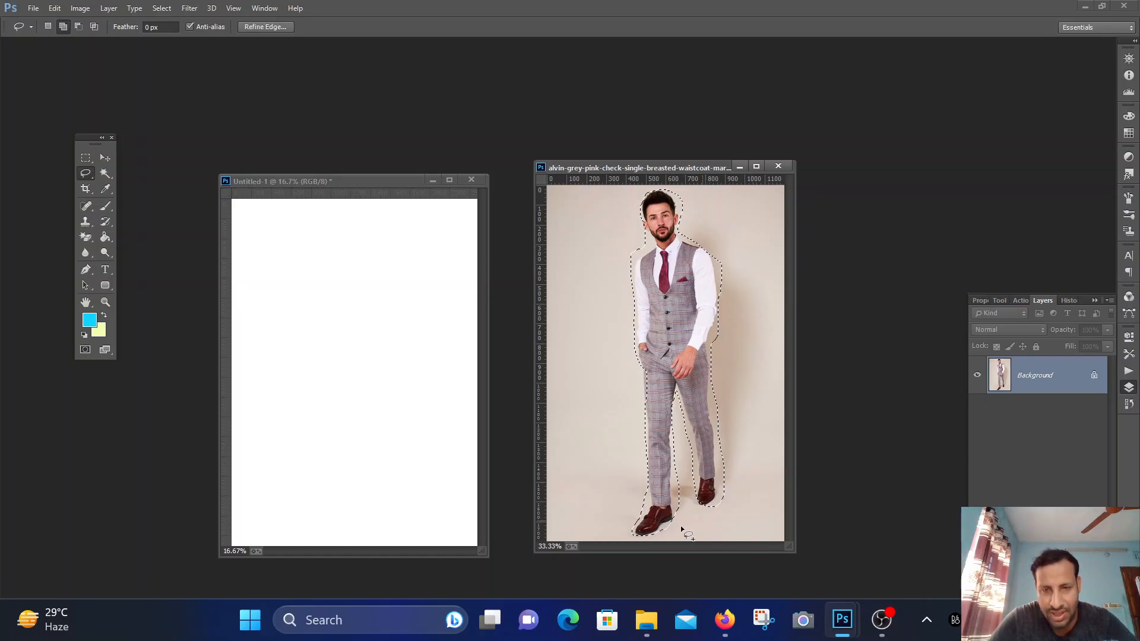
{"action": "mouse_move", "coordinate": [710, 504]}
{"action": "left_mouse_down"}
{"action": "mouse_move", "coordinate": [713, 517]}
{"action": "mouse_move", "coordinate": [696, 487]}
{"action": "left_mouse_up"}
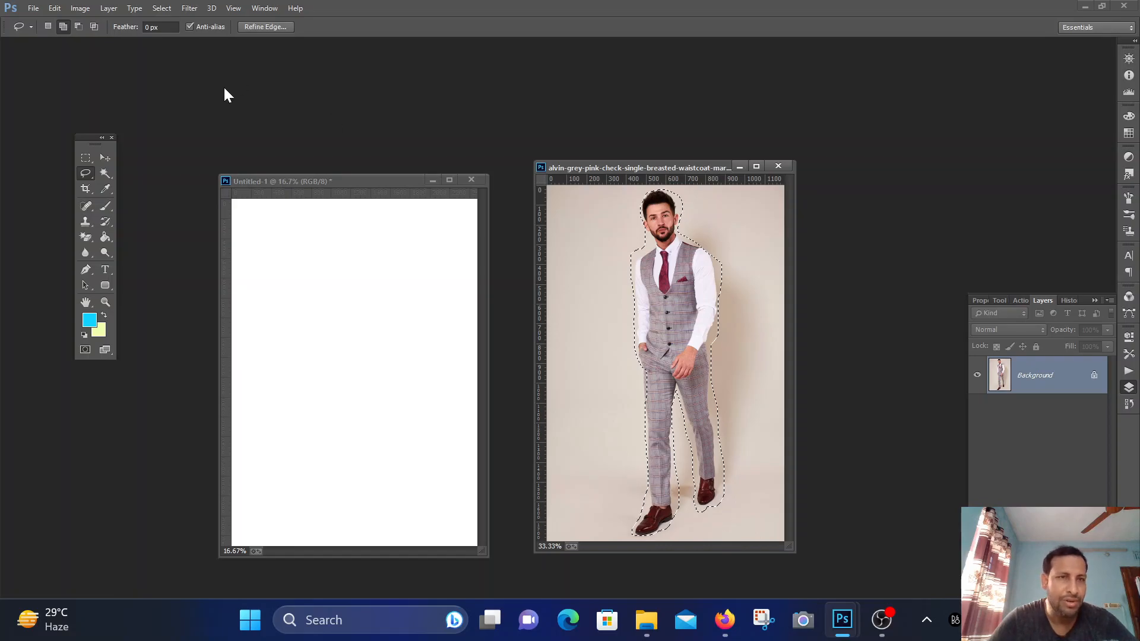
{"action": "left_click", "coordinate": [79, 28]}
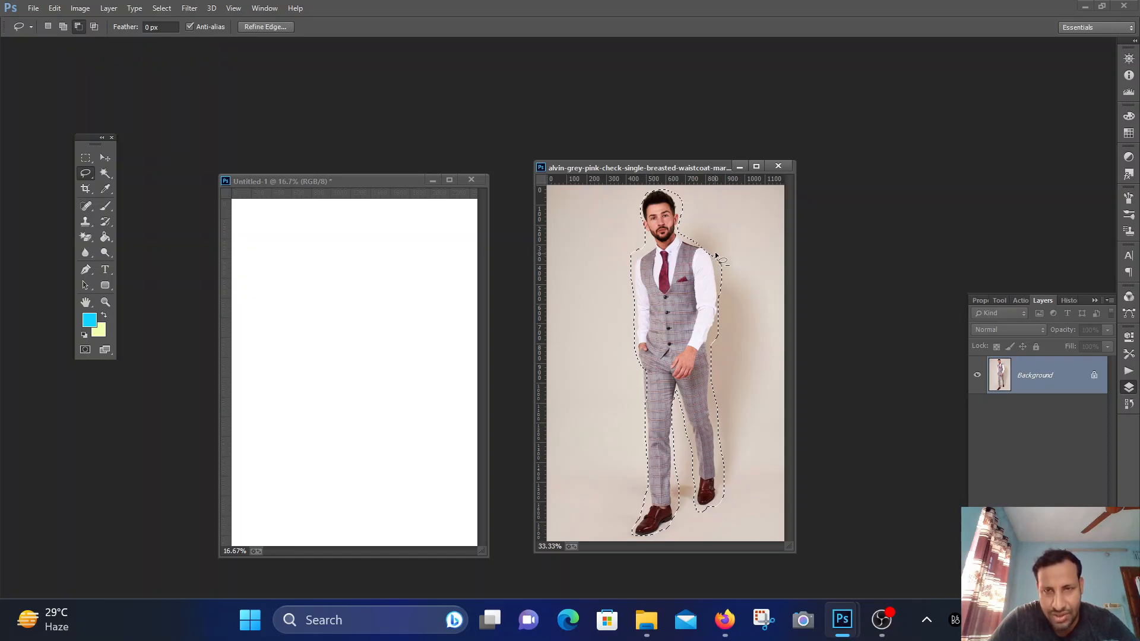
{"action": "left_click_drag", "start_coordinate": [719, 241], "coordinate": [717, 360]}
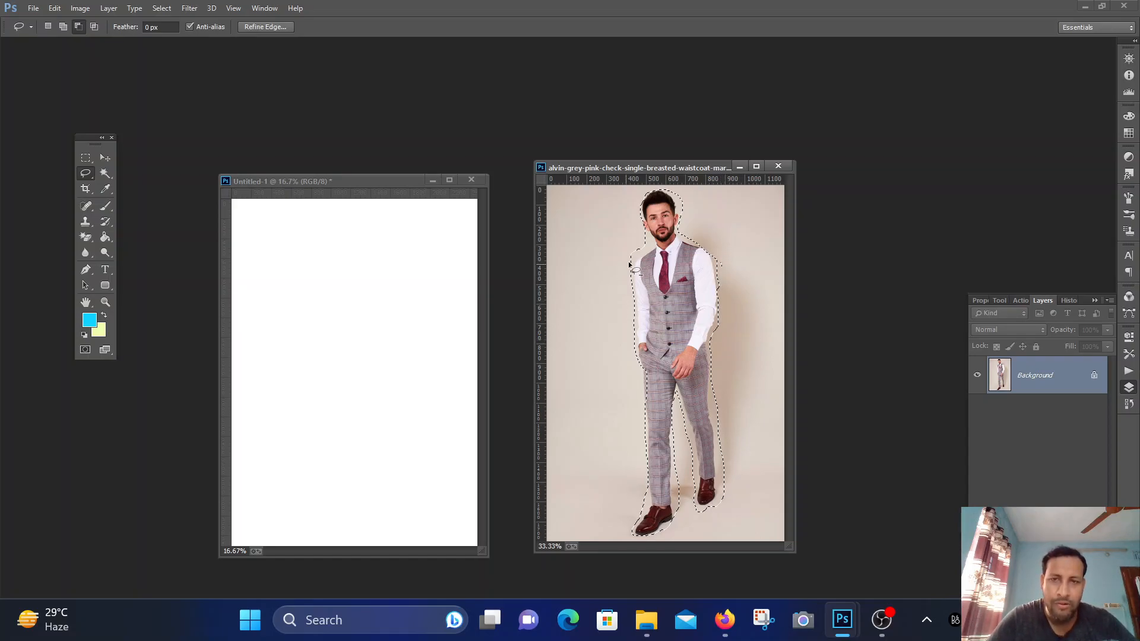
Step: Intersect the man's selection with a freehand band across his waist, and undo the intersection
{"action": "left_click", "coordinate": [94, 27]}
{"action": "mouse_move", "coordinate": [601, 303]}
{"action": "left_mouse_down"}
{"action": "mouse_move", "coordinate": [798, 414]}
{"action": "mouse_move", "coordinate": [761, 364]}
{"action": "mouse_move", "coordinate": [653, 305]}
{"action": "mouse_move", "coordinate": [616, 311]}
{"action": "left_mouse_up"}
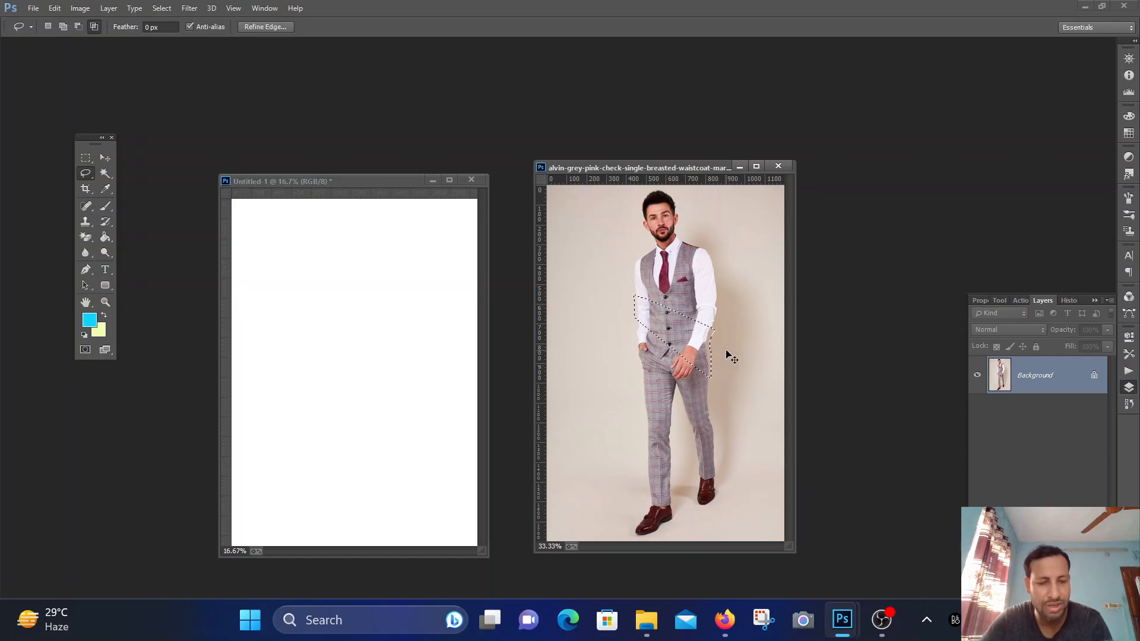
{"action": "key", "text": "ctrl+z"}
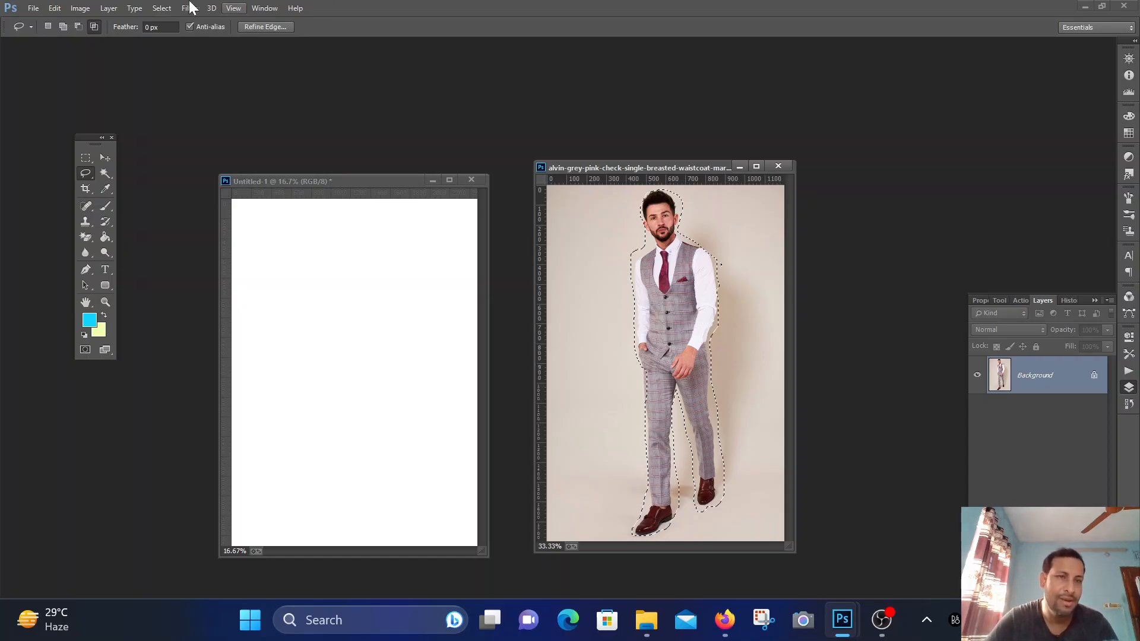
Step: Replace the freehand selection with a closed Polygonal Lasso outline around the man, following his body, head, shoes and the gap between his legs
{"action": "right_click", "coordinate": [86, 174]}
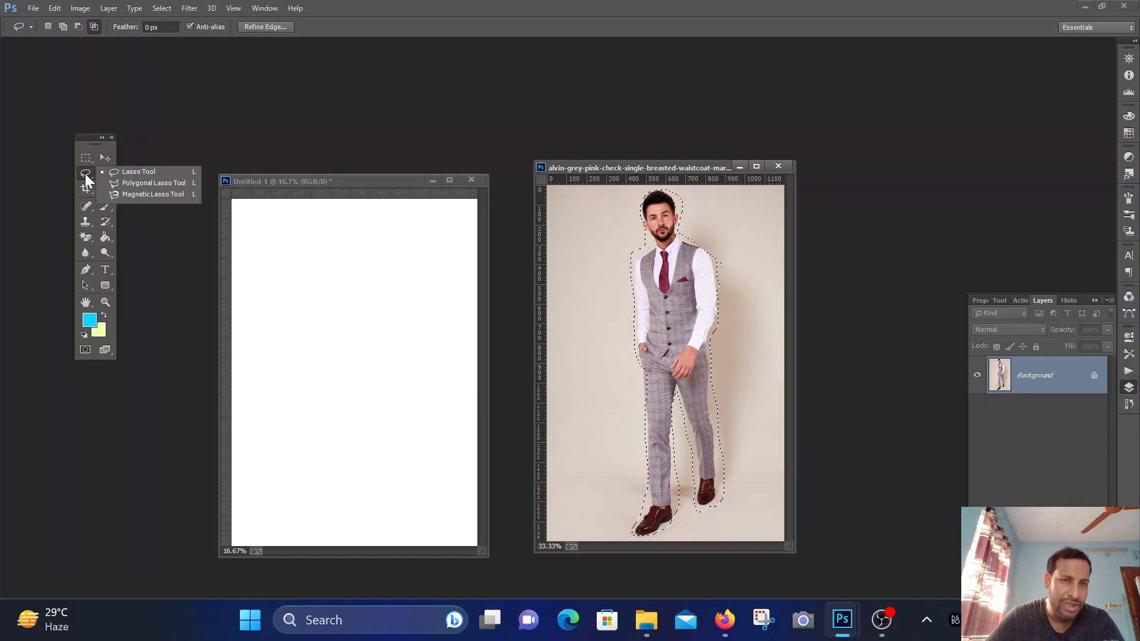
{"action": "left_click", "coordinate": [173, 183]}
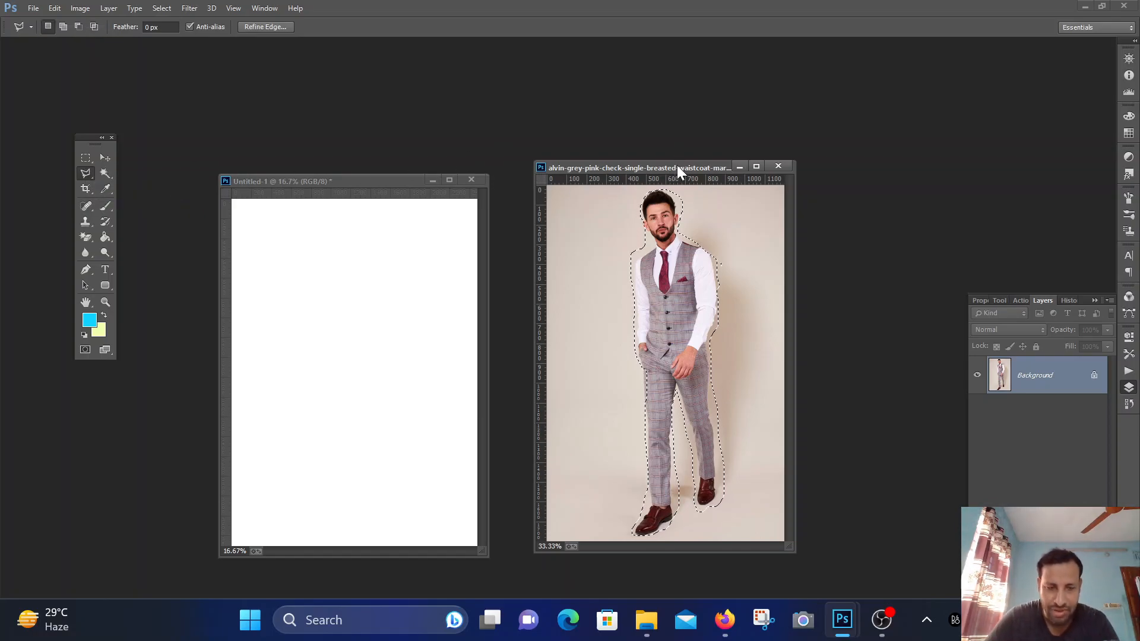
{"action": "key", "text": "ctrl+d"}
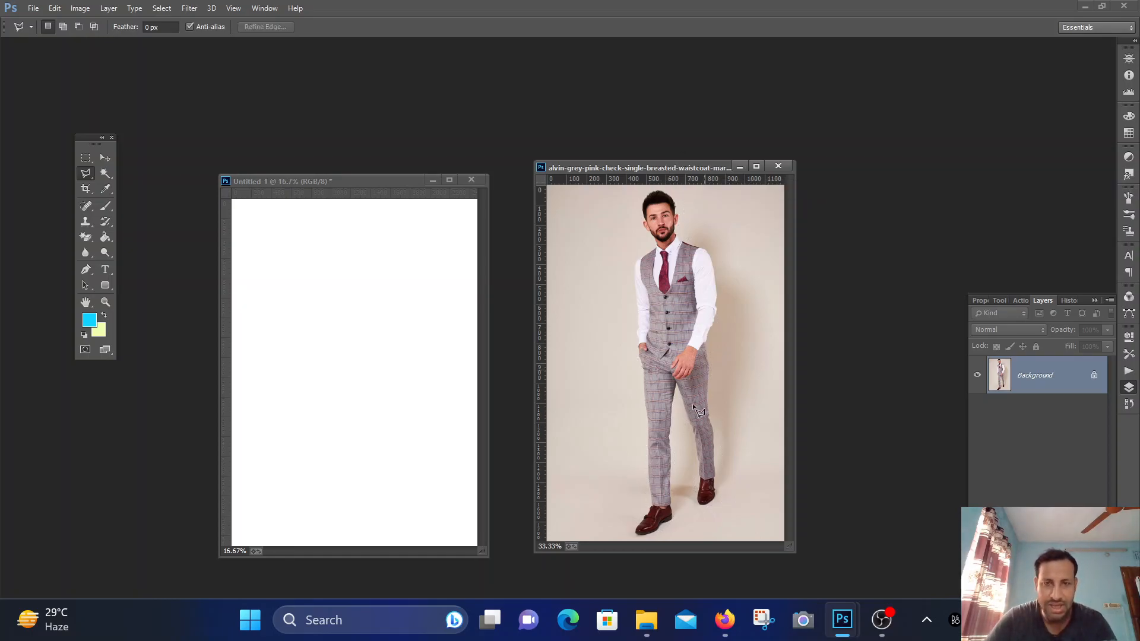
{"action": "left_click", "coordinate": [637, 530]}
{"action": "left_click", "coordinate": [650, 505]}
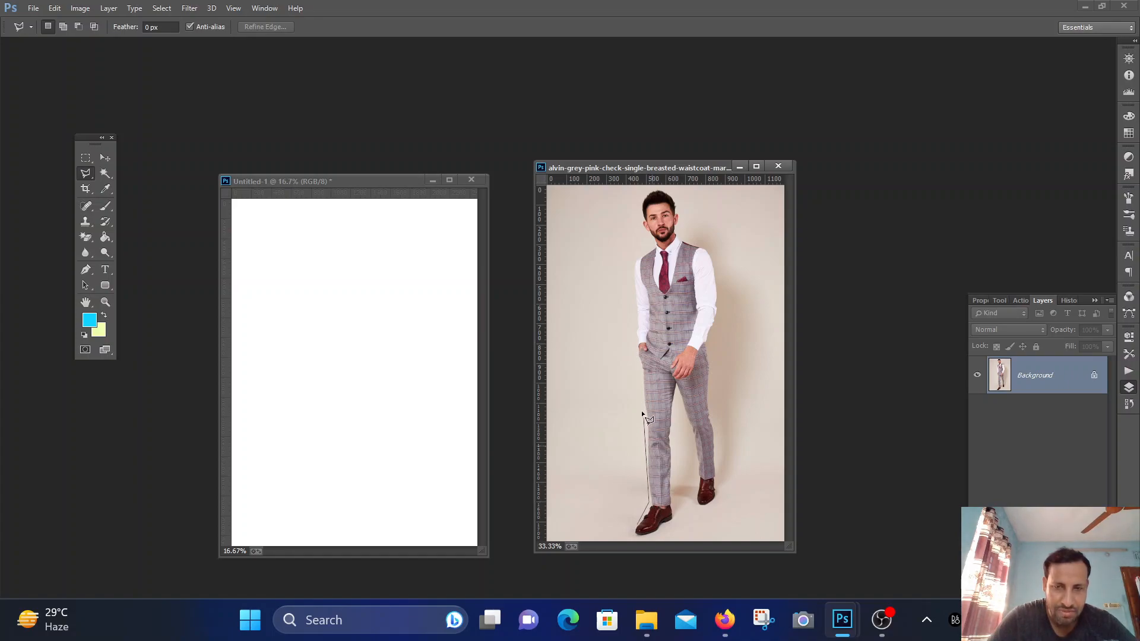
{"action": "left_click", "coordinate": [642, 379]}
{"action": "left_click", "coordinate": [636, 343]}
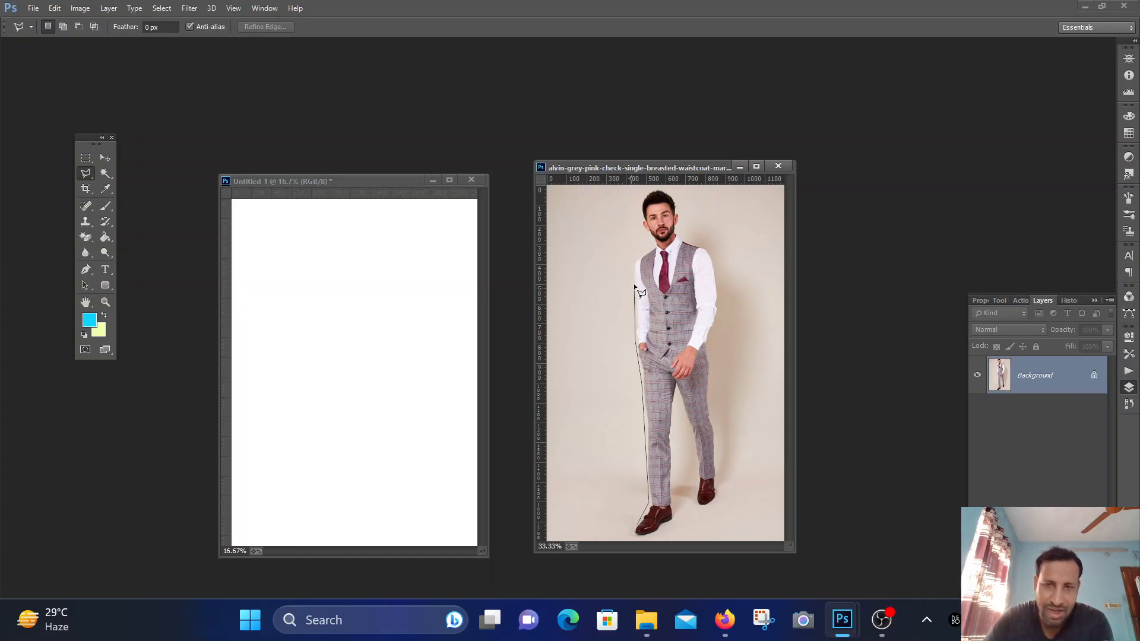
{"action": "left_click", "coordinate": [634, 260]}
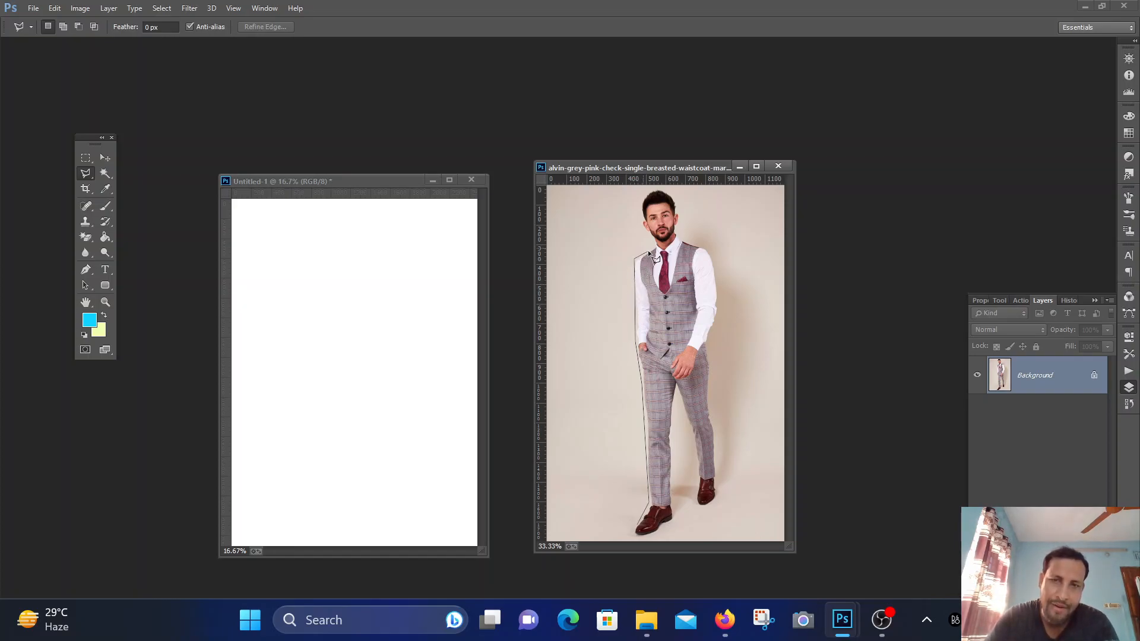
{"action": "left_click", "coordinate": [640, 209]}
{"action": "left_click", "coordinate": [654, 190]}
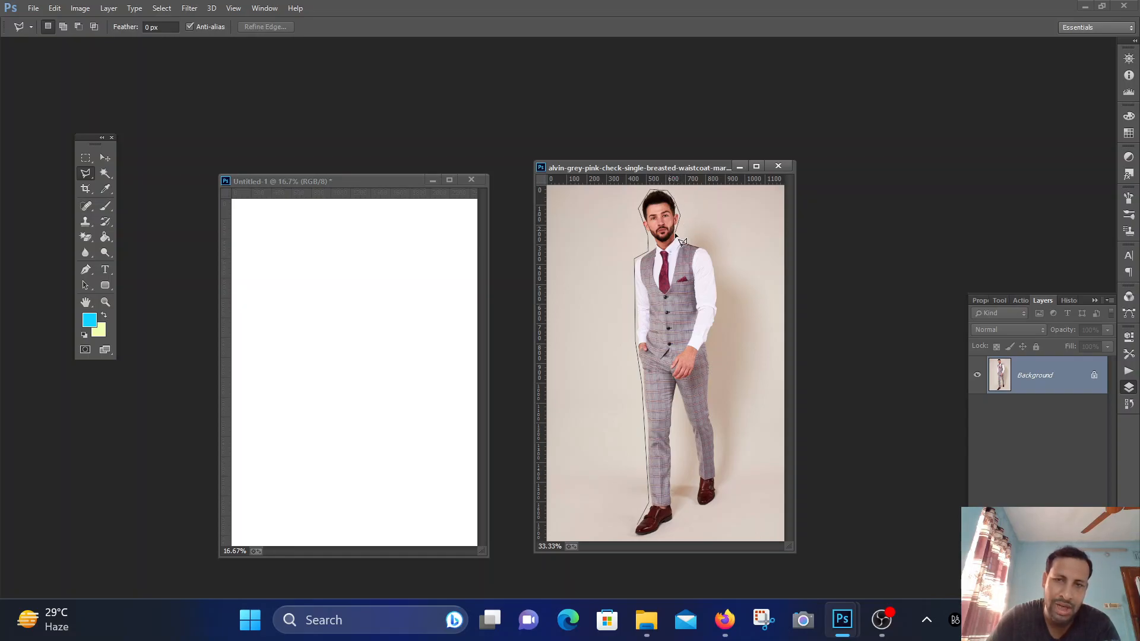
{"action": "left_click", "coordinate": [714, 255]}
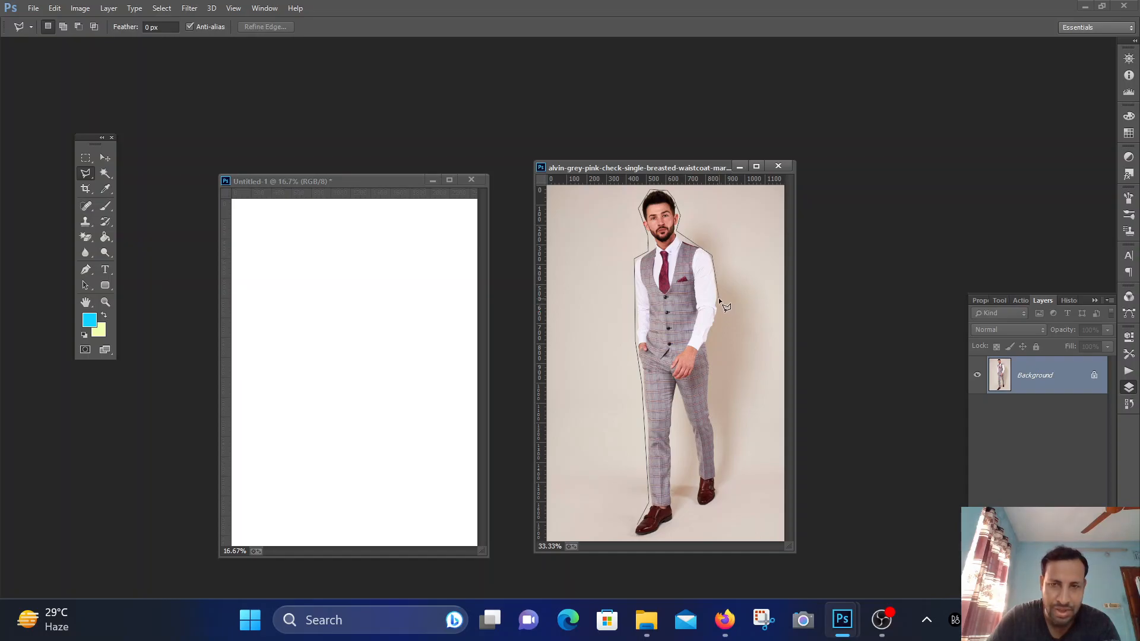
{"action": "left_click", "coordinate": [716, 326]}
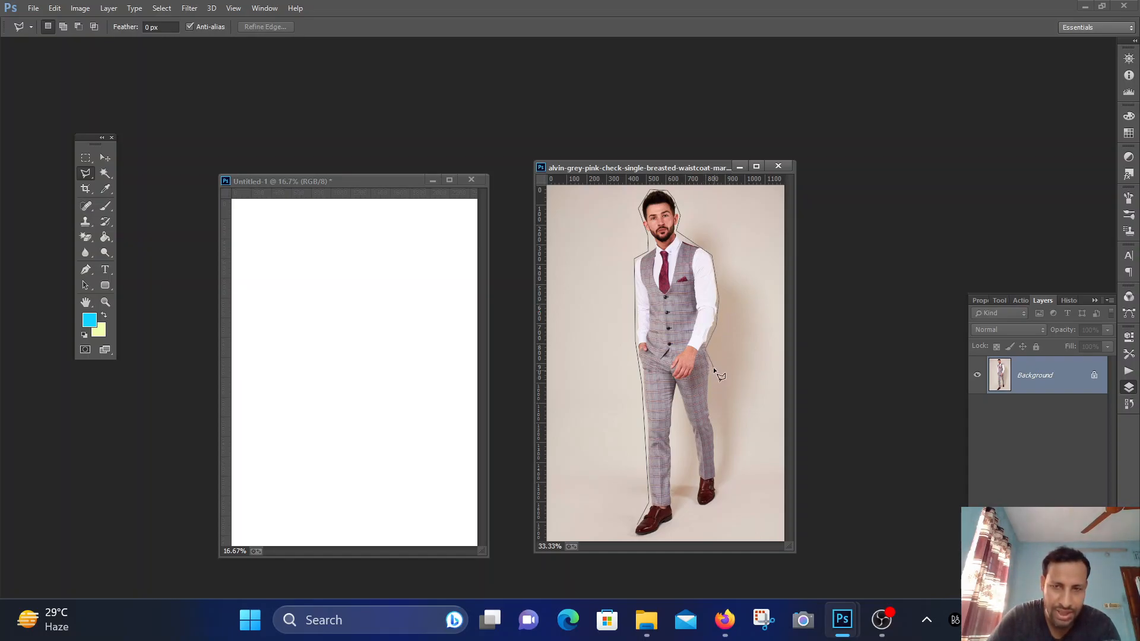
{"action": "left_click", "coordinate": [708, 401]}
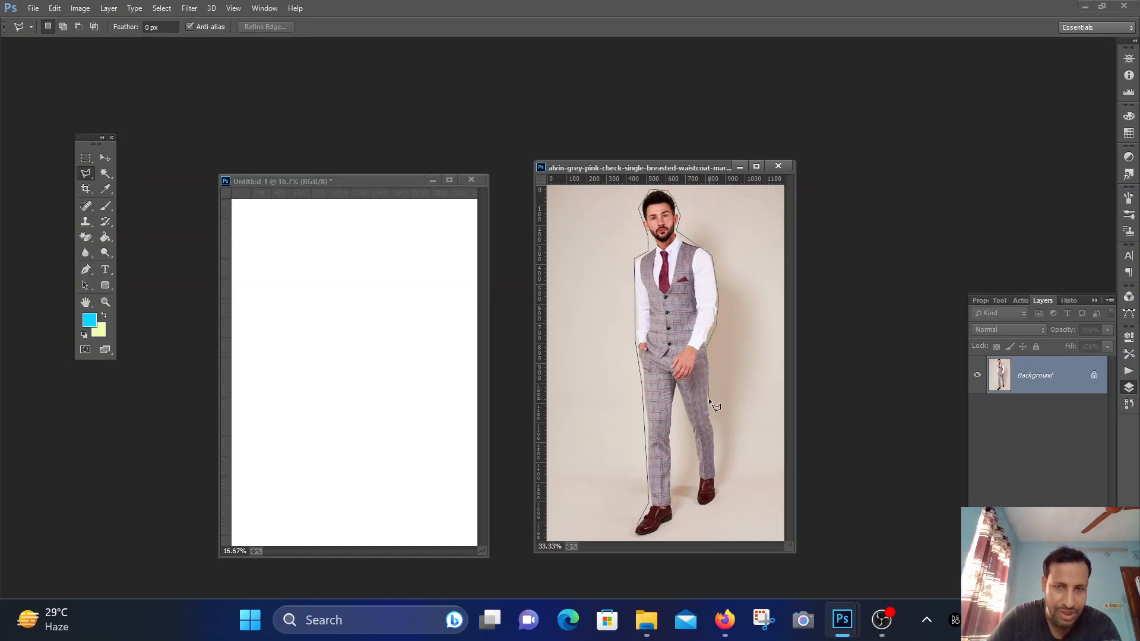
{"action": "left_click", "coordinate": [717, 493]}
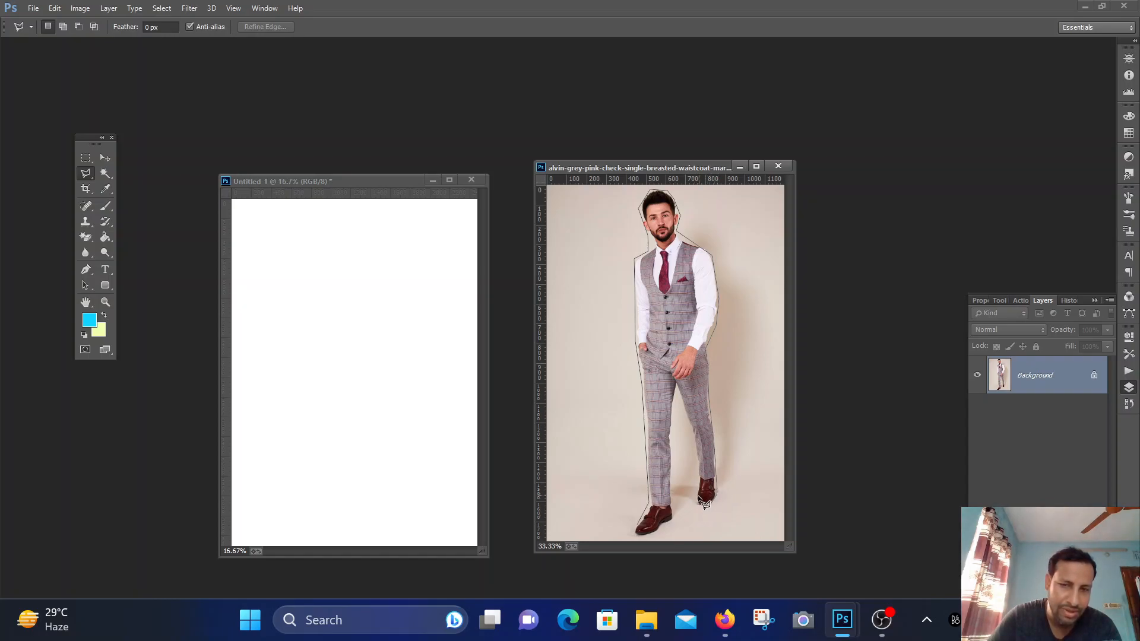
{"action": "left_click", "coordinate": [704, 504]}
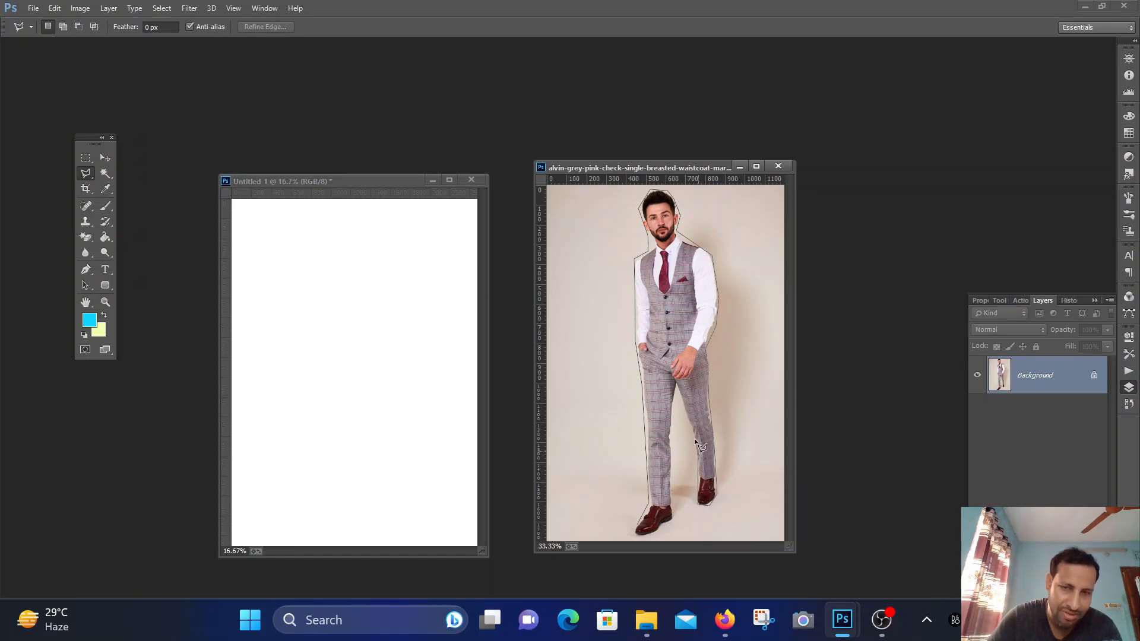
{"action": "left_click", "coordinate": [689, 422]}
{"action": "left_click", "coordinate": [675, 387]}
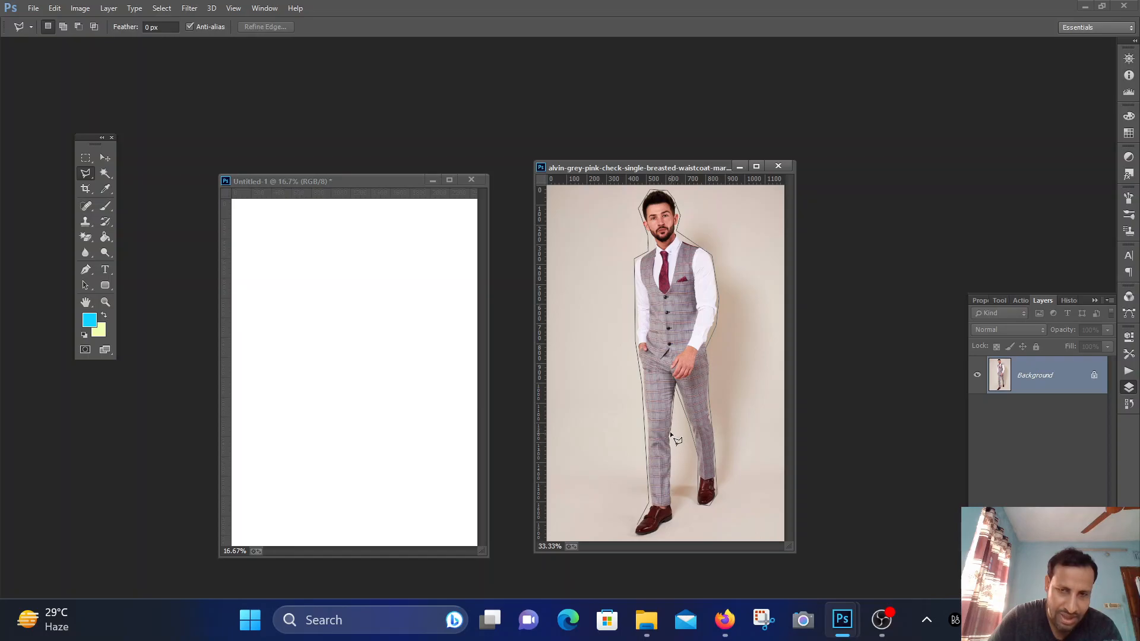
{"action": "left_click", "coordinate": [673, 519]}
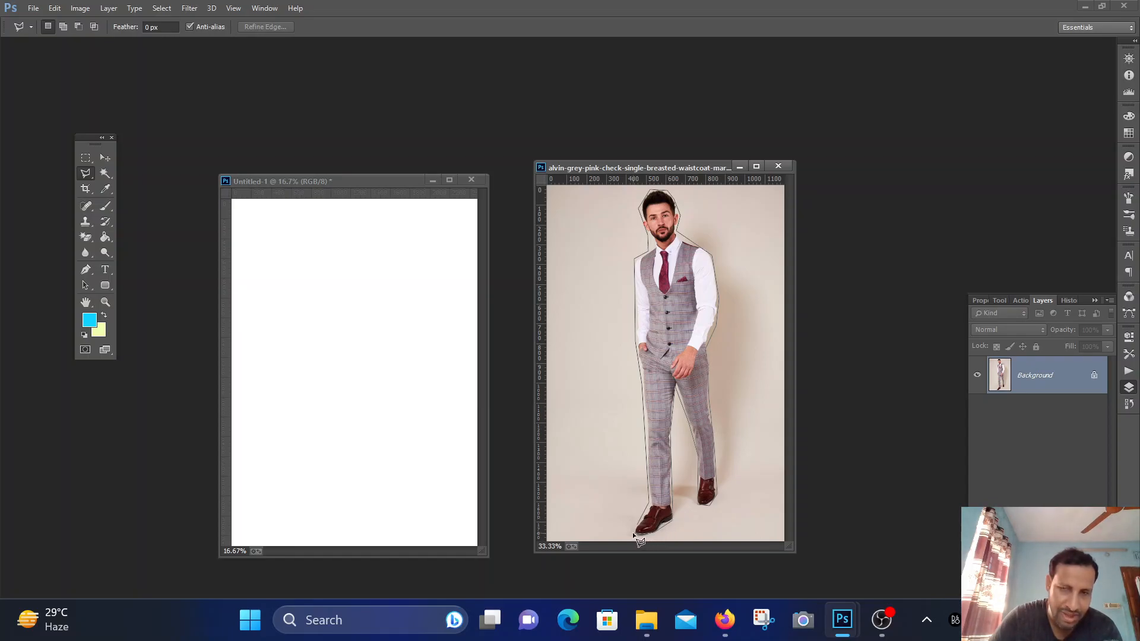
{"action": "left_click", "coordinate": [641, 526]}
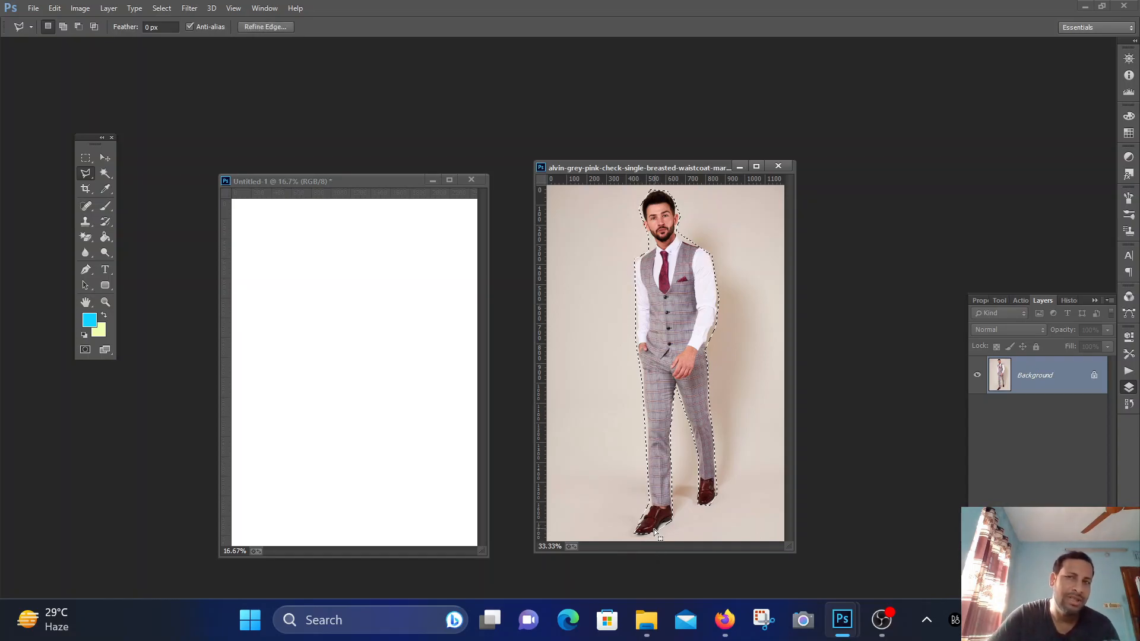
Step: Copy the selected man into the upper-left area of the blank Untitled-1 document with the Move tool
{"action": "left_click", "coordinate": [111, 160]}
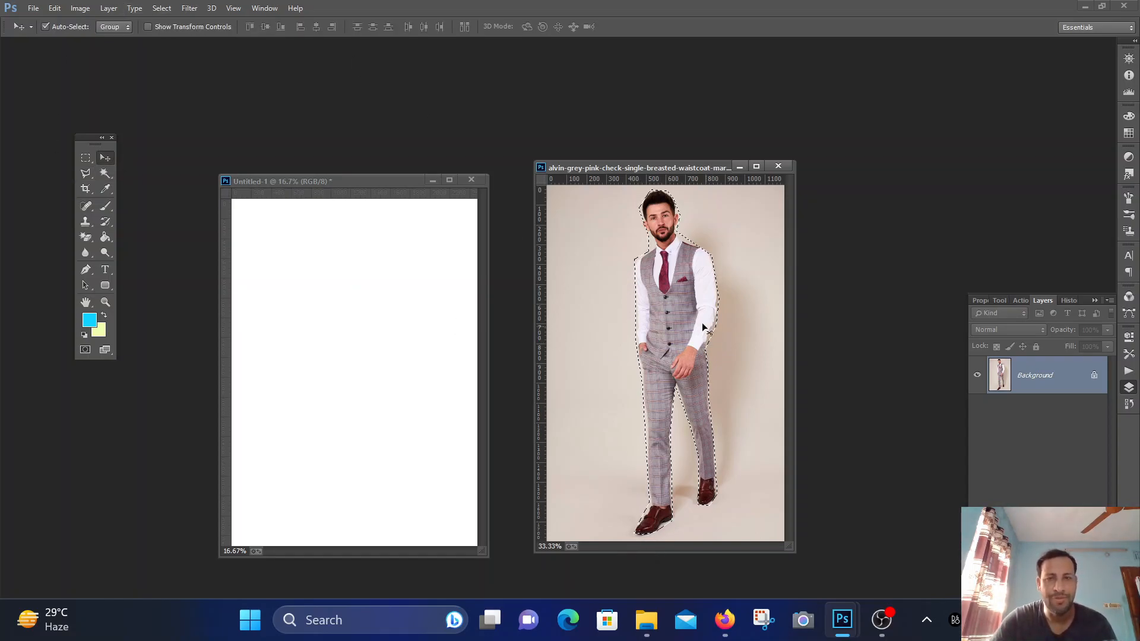
{"action": "left_click_drag", "start_coordinate": [685, 312], "coordinate": [310, 299]}
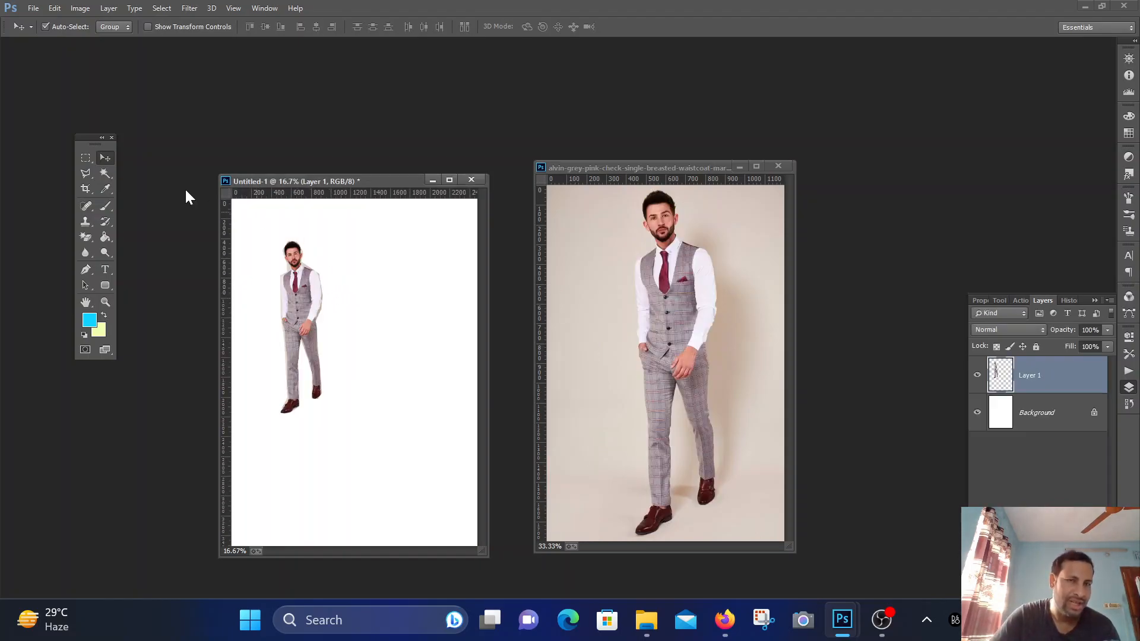
Step: Replace the polygonal selection with a closed Magnetic Lasso outline around the man, following his head, arms, legs and shoes
{"action": "left_click", "coordinate": [87, 176]}
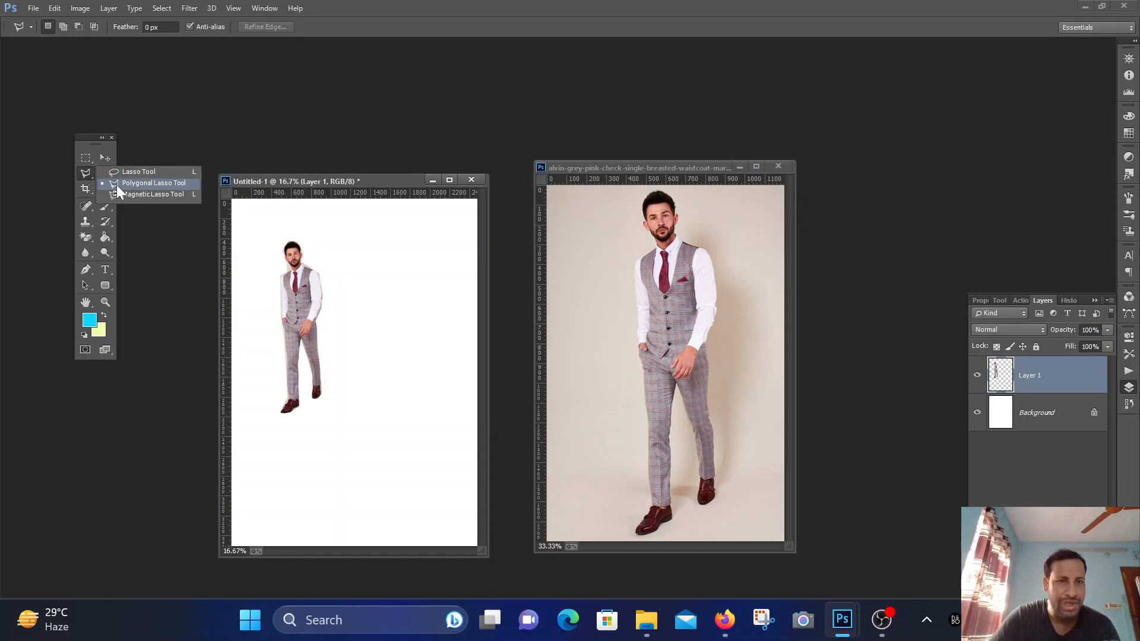
{"action": "left_click", "coordinate": [158, 201]}
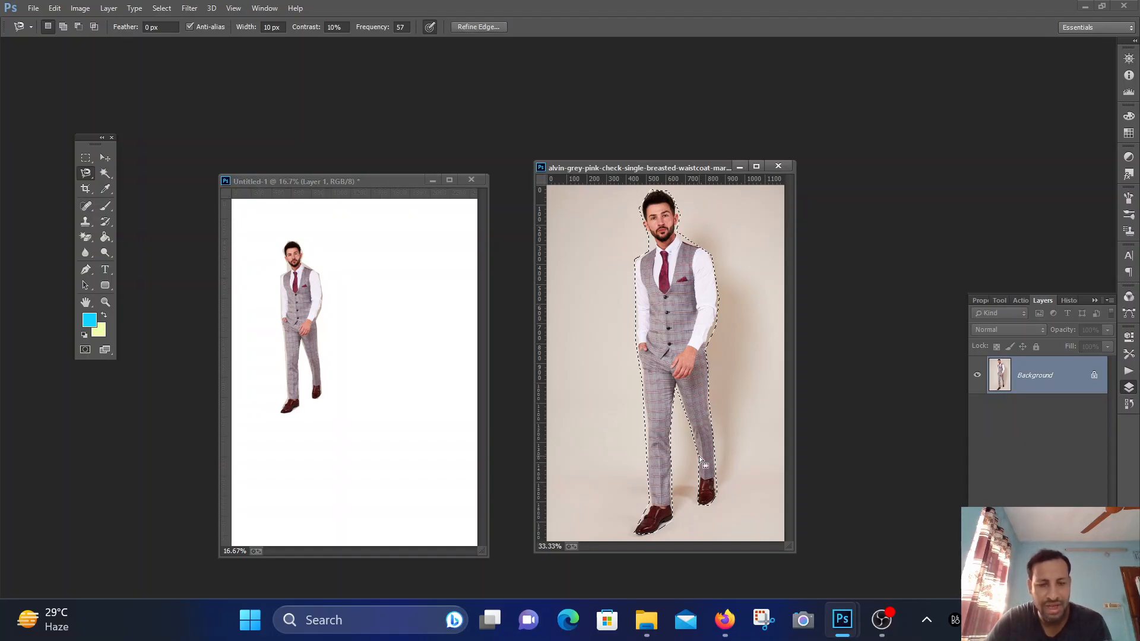
{"action": "key", "text": "ctrl+d"}
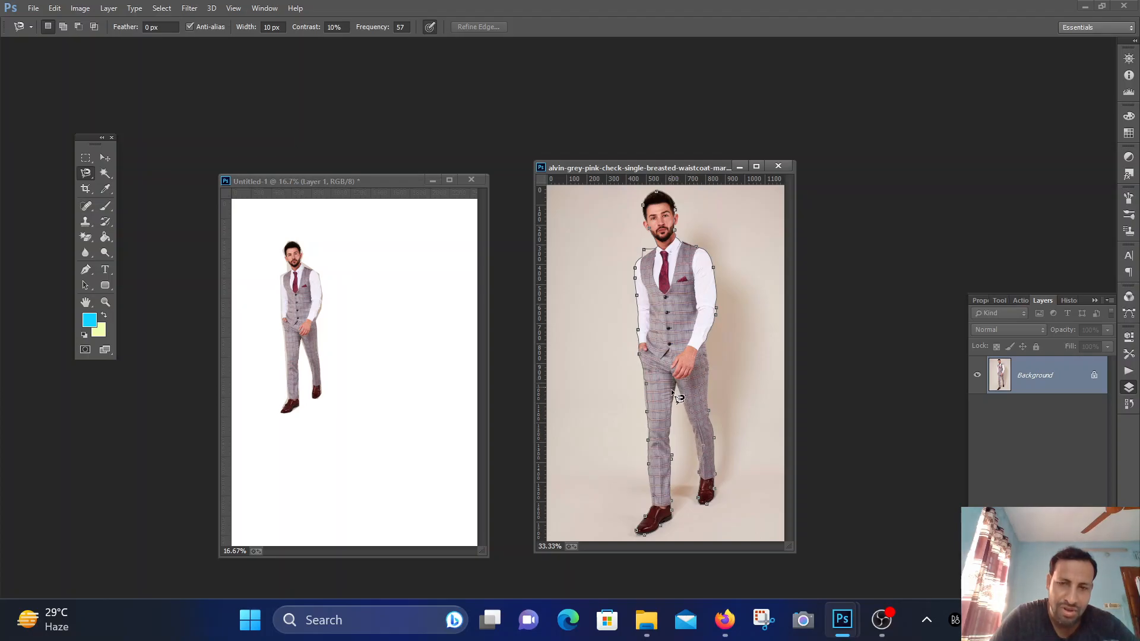
{"action": "double_click", "coordinate": [673, 455]}
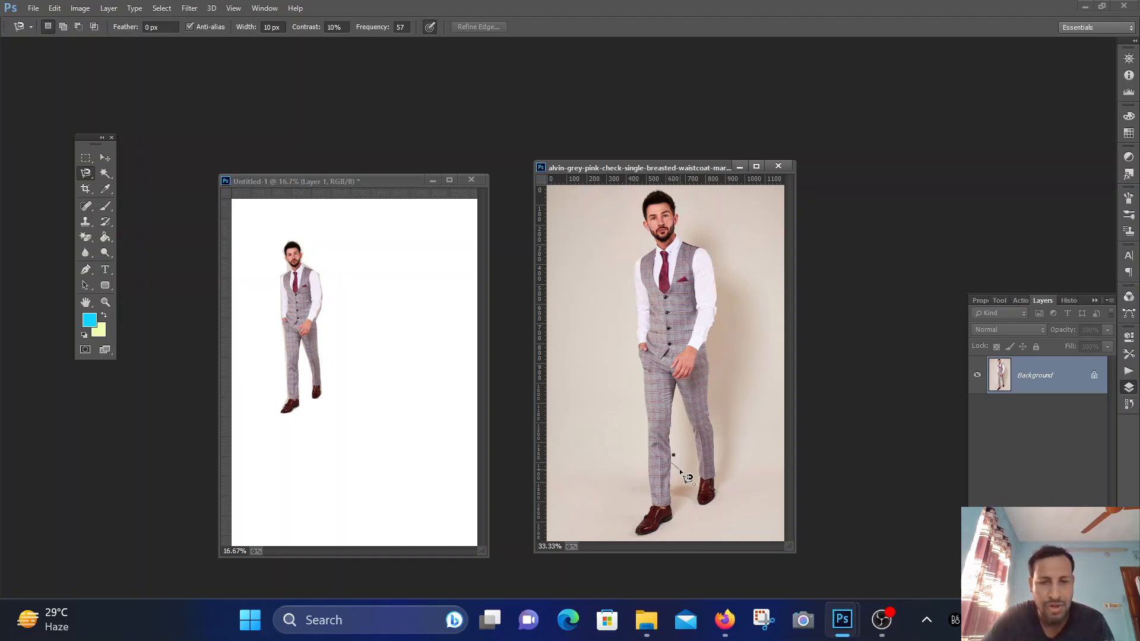
{"action": "double_click", "coordinate": [674, 464]}
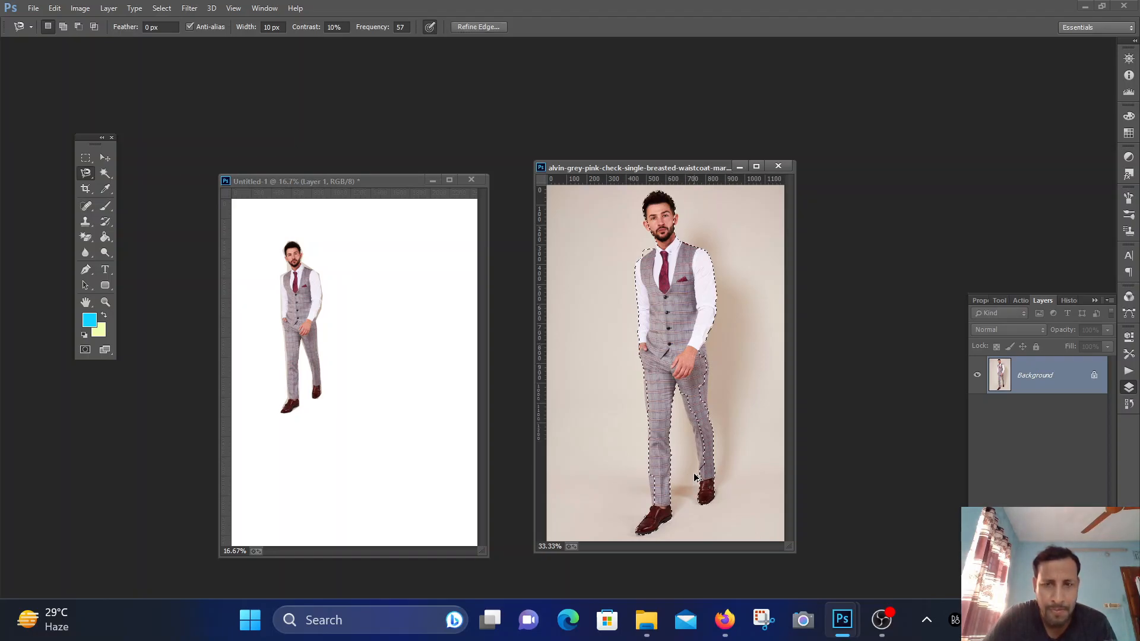
Step: Copy the selected man into the Untitled-1 document beside the first cutout with the Move tool, and return to the photo
{"action": "left_click", "coordinate": [108, 158]}
{"action": "left_click_drag", "start_coordinate": [690, 298], "coordinate": [421, 313]}
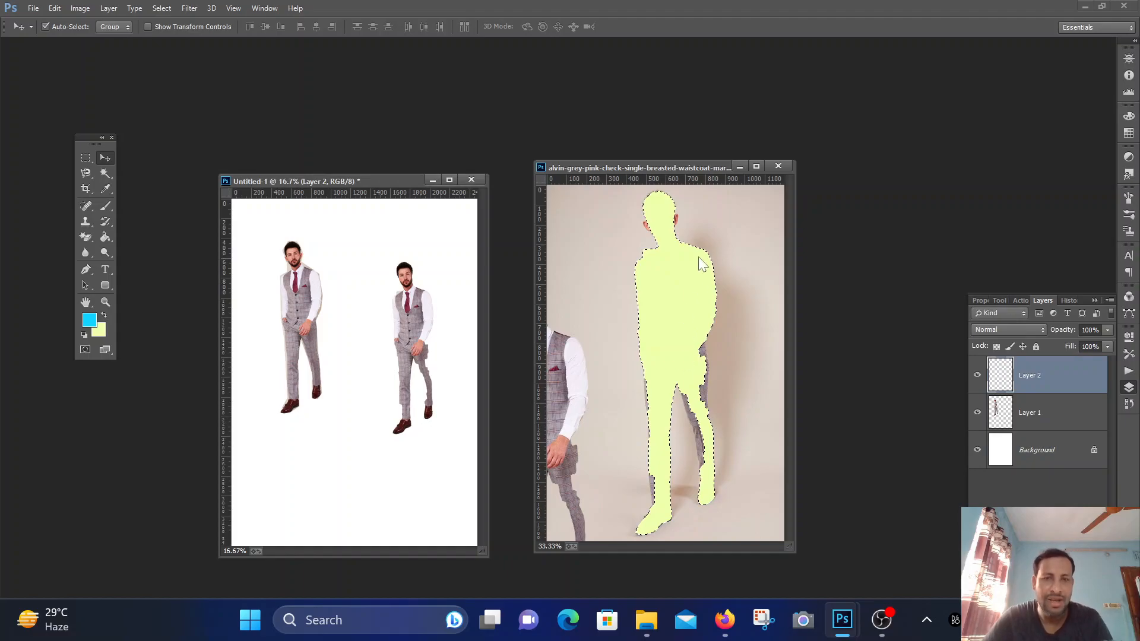
{"action": "left_click", "coordinate": [730, 420]}
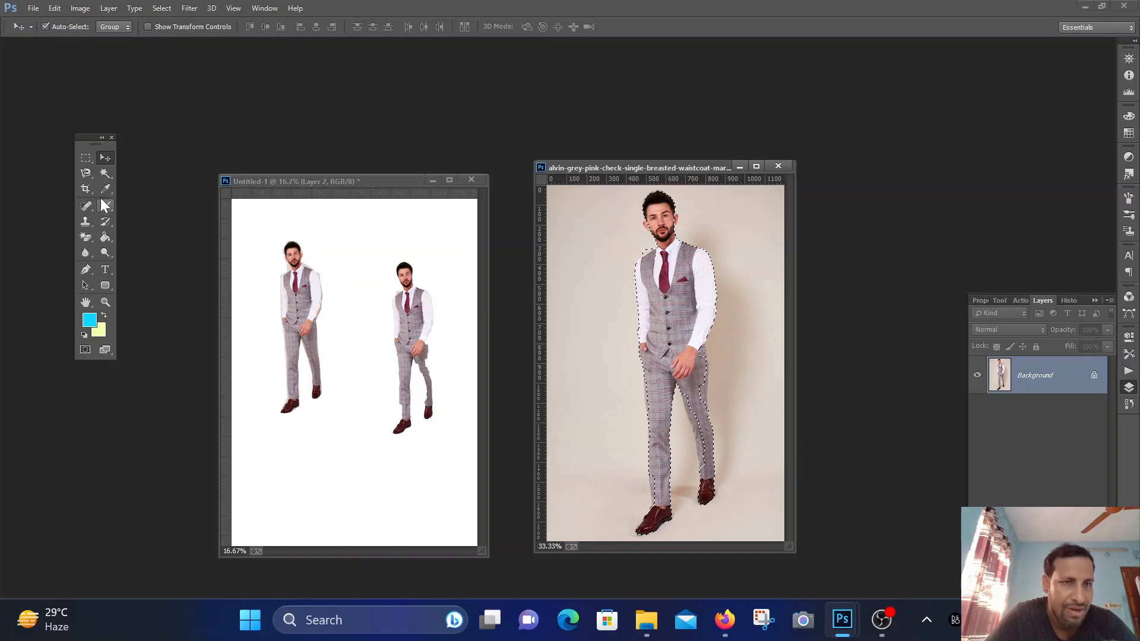
Step: Intersect the man's selection with a freehand Lasso outline along his rear leg, and undo the intersection
{"action": "left_click", "coordinate": [91, 174]}
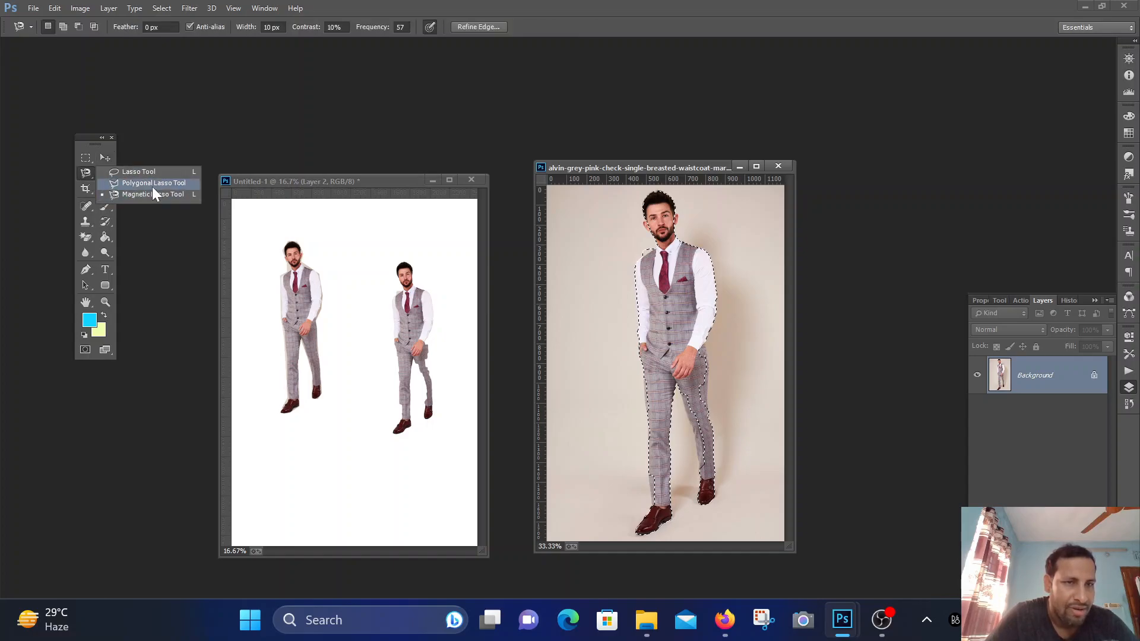
{"action": "left_click", "coordinate": [147, 171]}
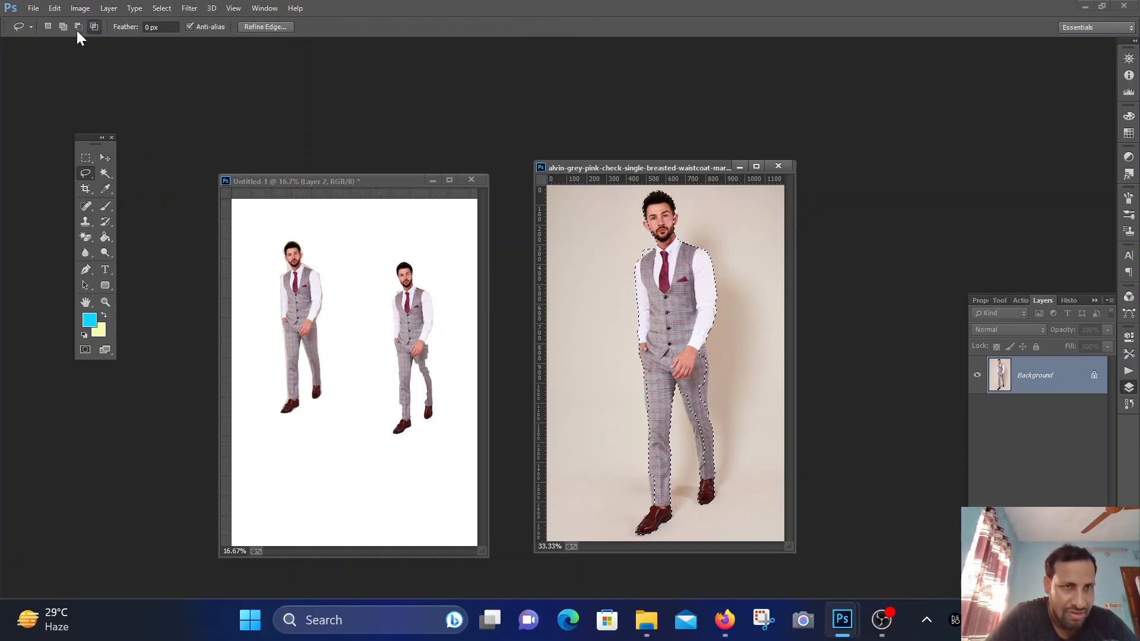
{"action": "left_click", "coordinate": [63, 27]}
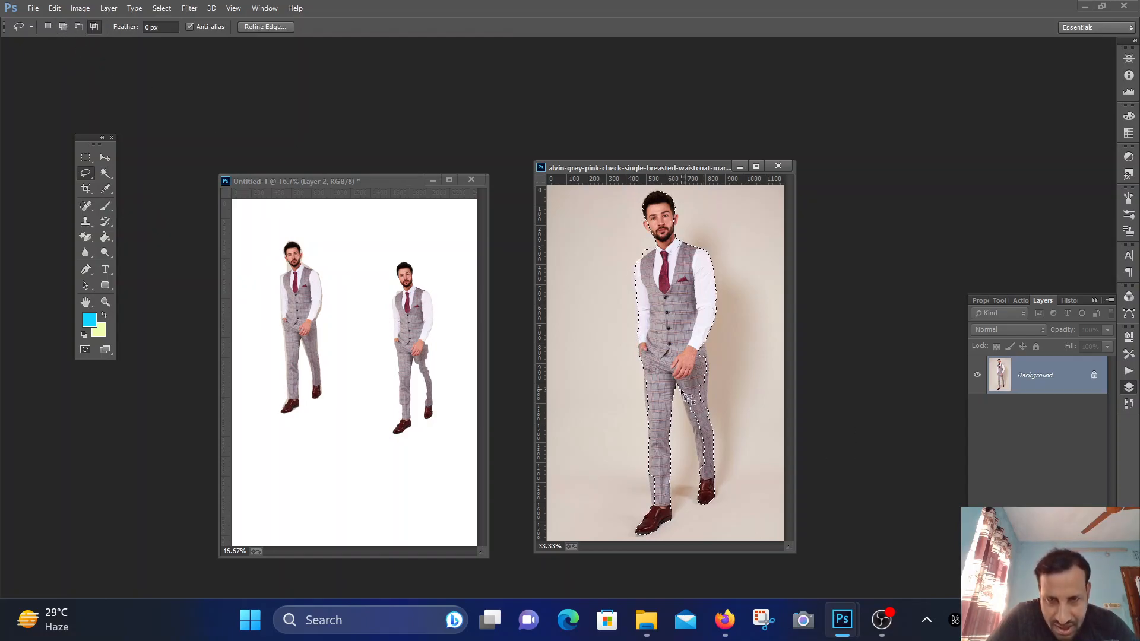
{"action": "mouse_move", "coordinate": [690, 405]}
{"action": "left_mouse_down"}
{"action": "mouse_move", "coordinate": [700, 503]}
{"action": "mouse_move", "coordinate": [710, 462]}
{"action": "left_mouse_up"}
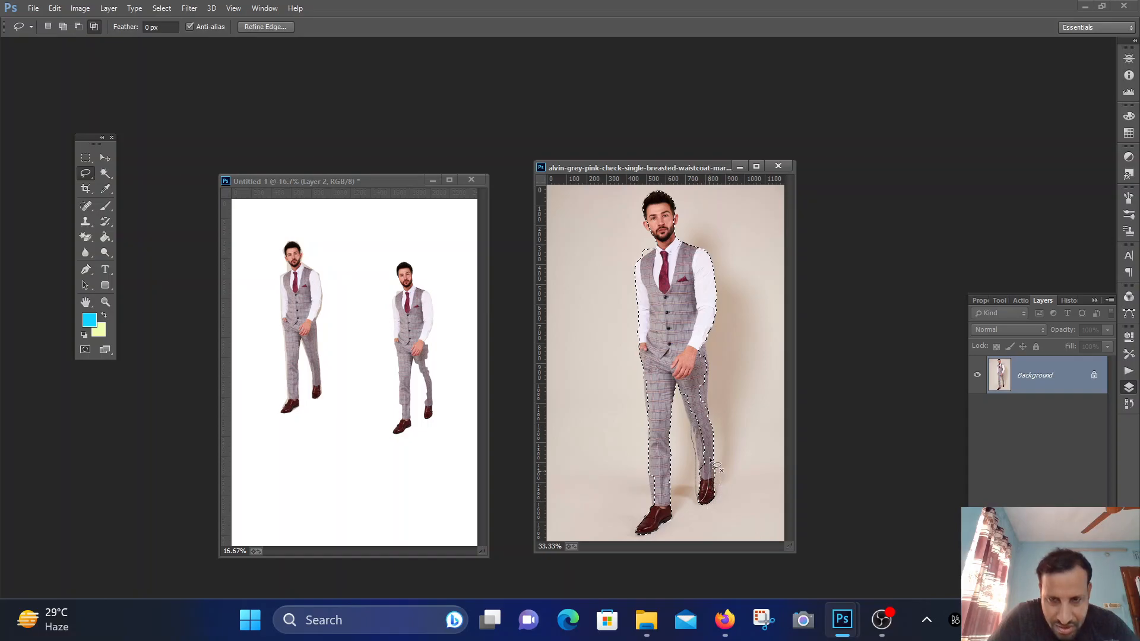
{"action": "left_click_drag", "start_coordinate": [703, 422], "coordinate": [685, 393]}
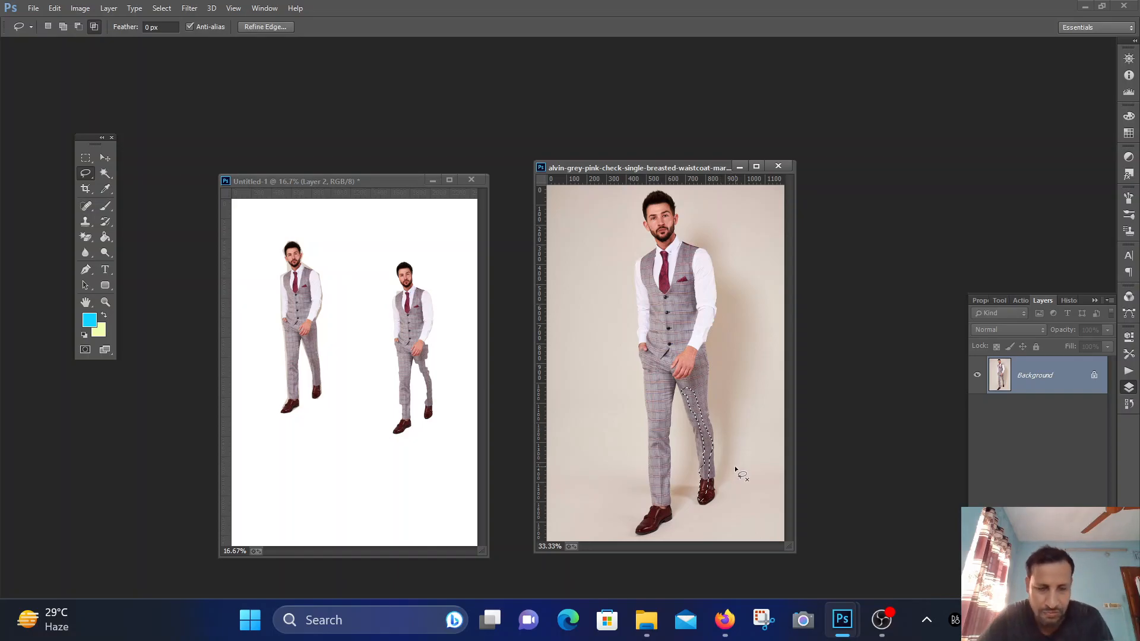
{"action": "key", "text": "ctrl+z"}
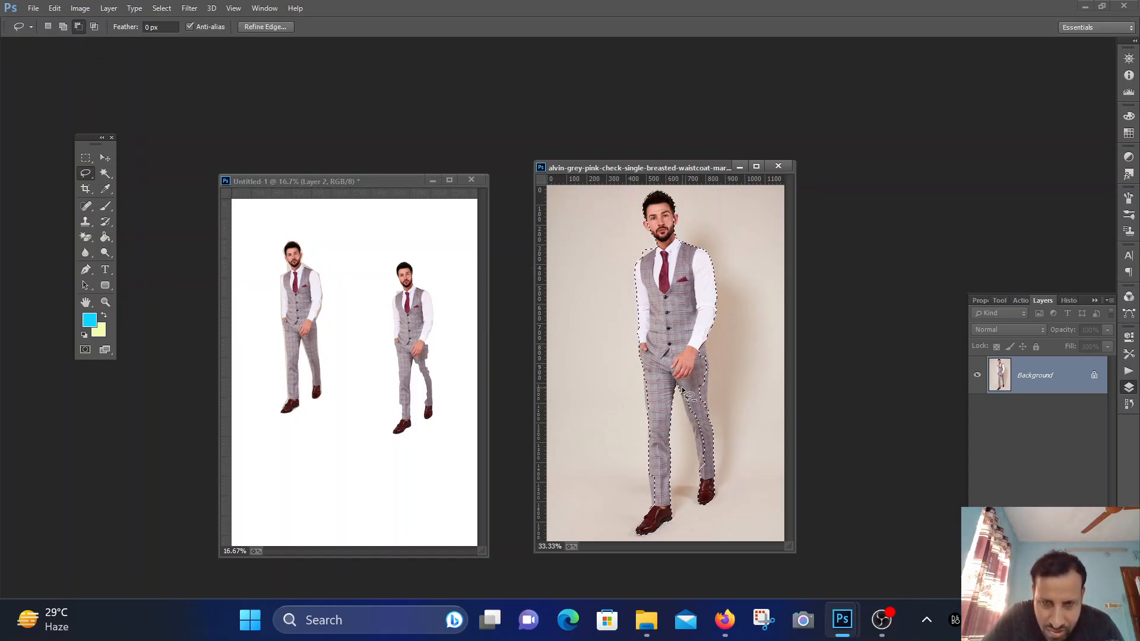
Step: Try a freehand subtraction along the man's rear leg, and add the missed inner strip of that leg to the selection
{"action": "mouse_move", "coordinate": [692, 473]}
{"action": "left_mouse_down"}
{"action": "mouse_move", "coordinate": [700, 499]}
{"action": "mouse_move", "coordinate": [707, 477]}
{"action": "left_mouse_up"}
{"action": "left_click_drag", "start_coordinate": [706, 428], "coordinate": [687, 397]}
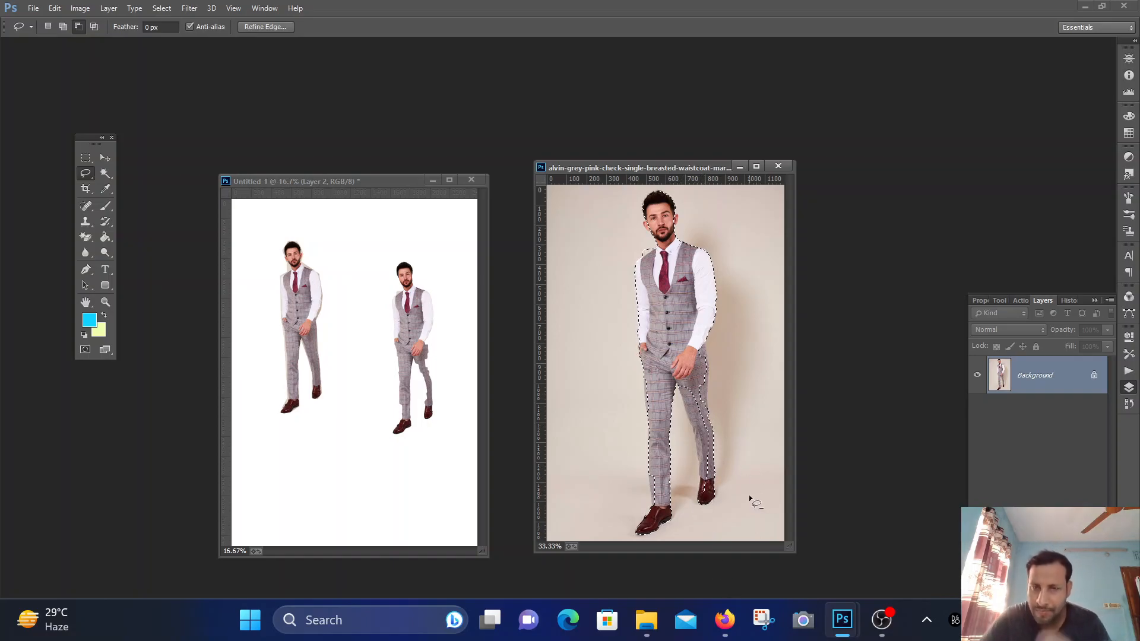
{"action": "left_click", "coordinate": [63, 27]}
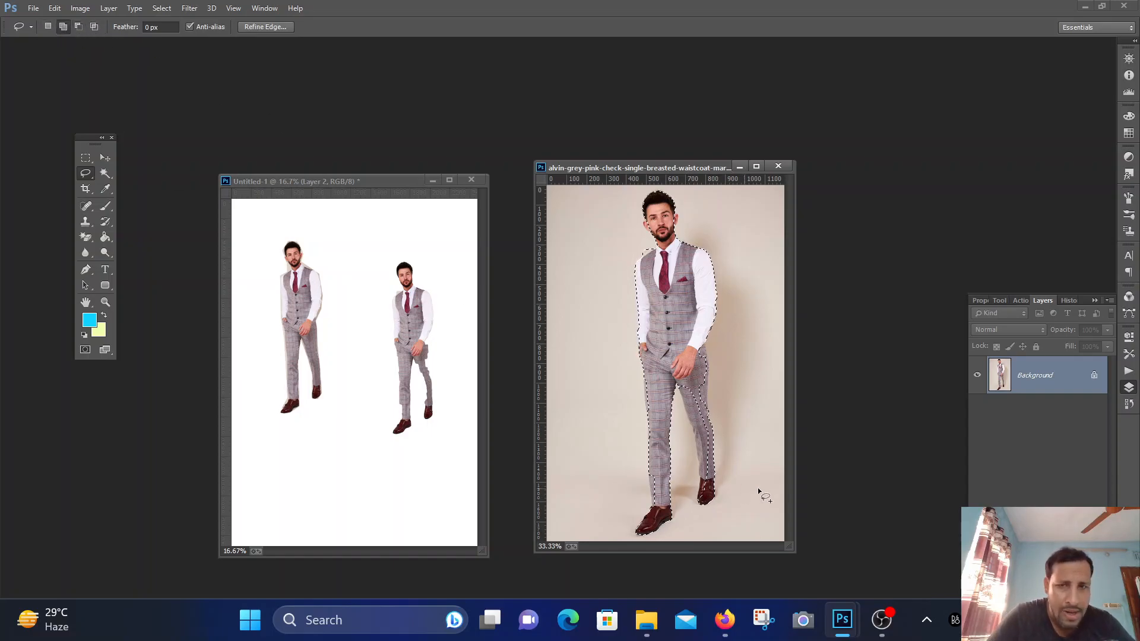
{"action": "mouse_move", "coordinate": [696, 401]}
{"action": "left_mouse_down"}
{"action": "mouse_move", "coordinate": [690, 393]}
{"action": "mouse_move", "coordinate": [706, 493]}
{"action": "mouse_move", "coordinate": [711, 479]}
{"action": "left_mouse_up"}
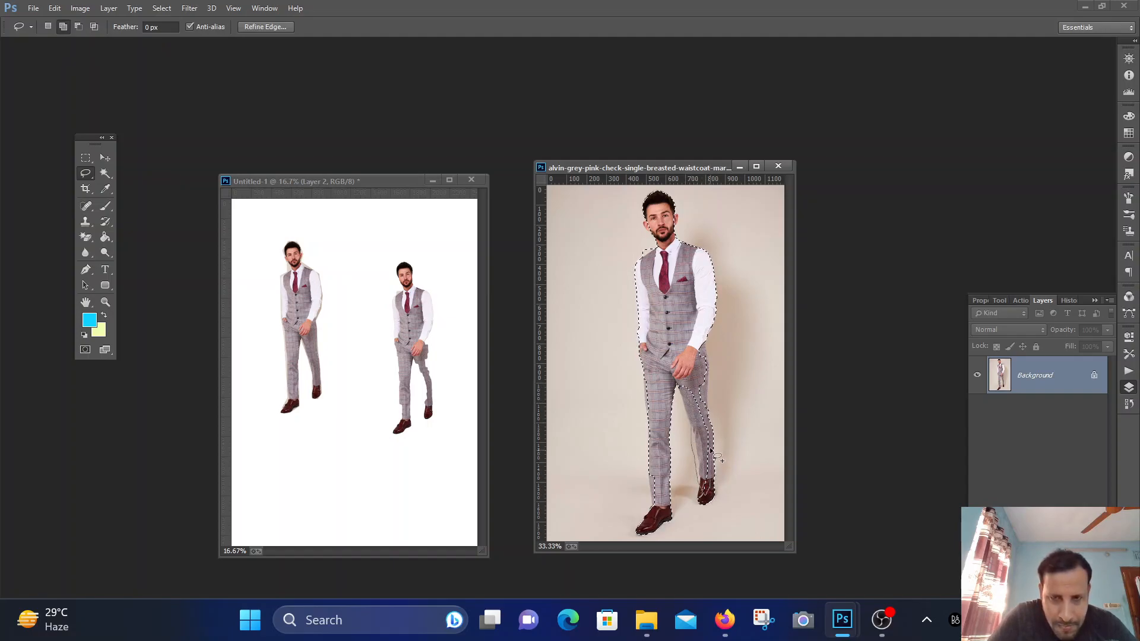
{"action": "left_click_drag", "start_coordinate": [705, 419], "coordinate": [689, 393]}
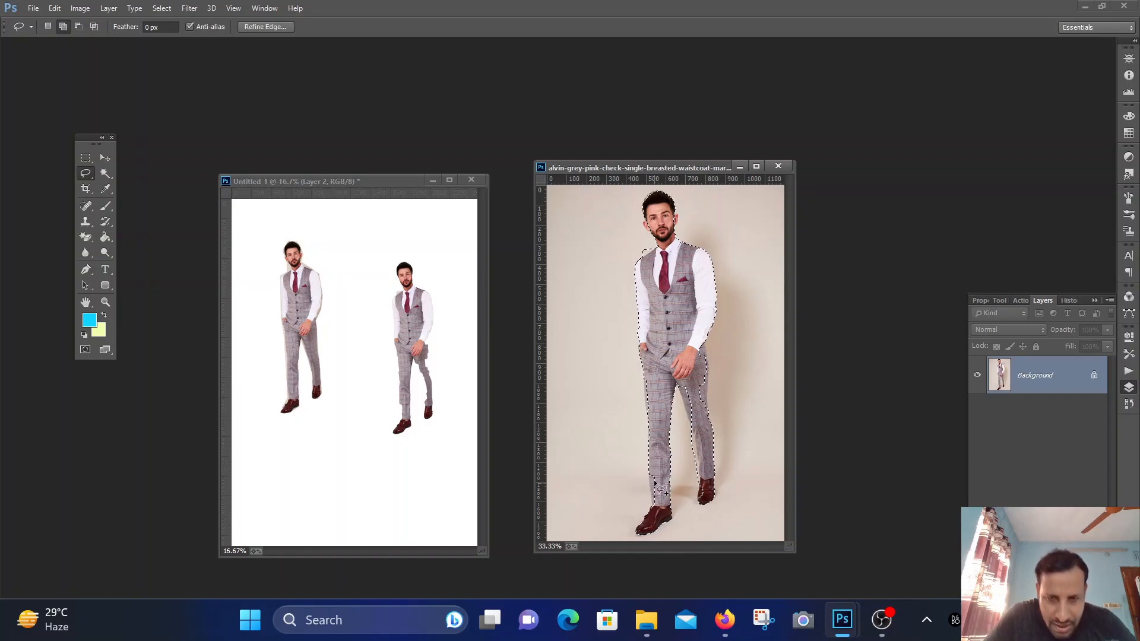
Step: Add the missed strips at the front leg's outer calf and at the rear leg's outer thigh below the hand to the Lasso selection
{"action": "mouse_move", "coordinate": [653, 502]}
{"action": "left_mouse_down"}
{"action": "mouse_move", "coordinate": [655, 521]}
{"action": "mouse_move", "coordinate": [661, 479]}
{"action": "mouse_move", "coordinate": [680, 523]}
{"action": "mouse_move", "coordinate": [689, 392]}
{"action": "left_mouse_up"}
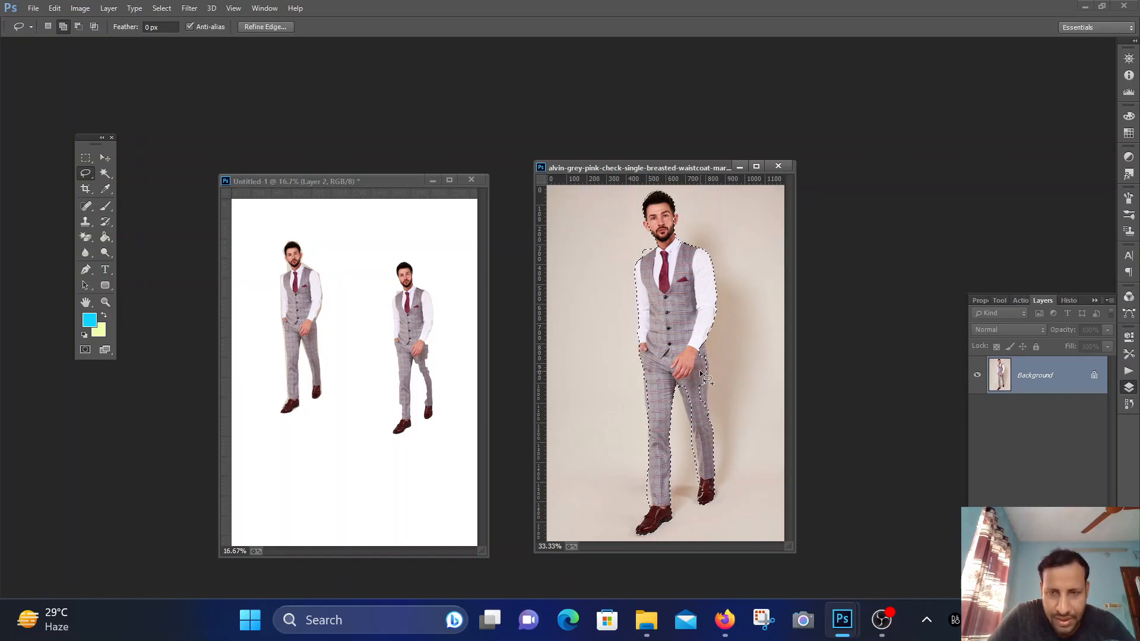
{"action": "left_click_drag", "start_coordinate": [699, 331], "coordinate": [706, 358]}
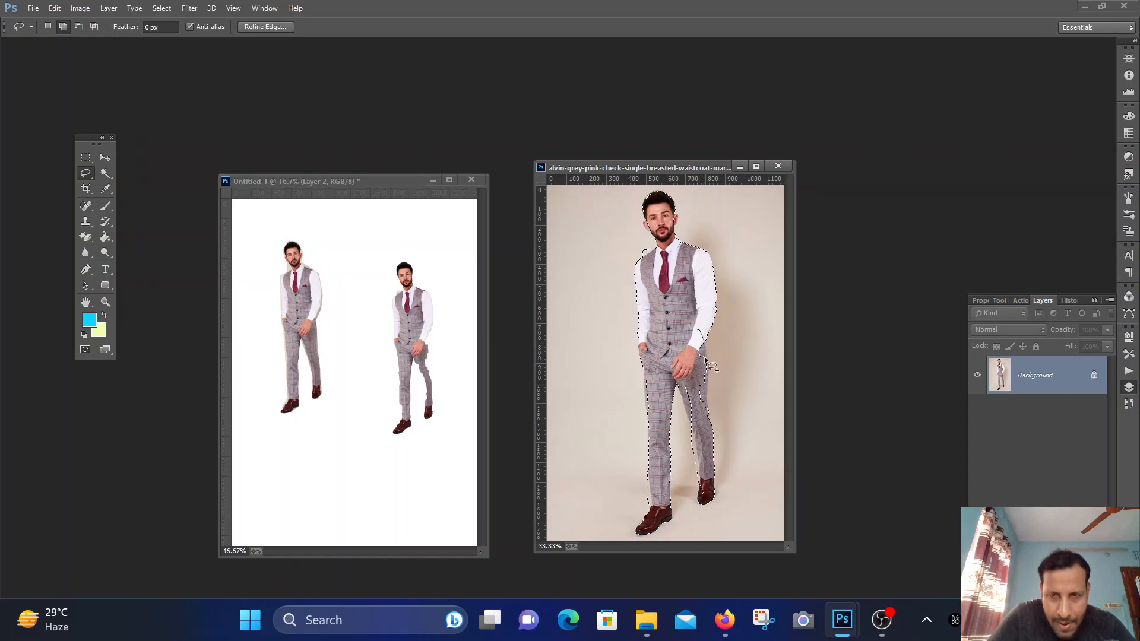
{"action": "mouse_move", "coordinate": [720, 443]}
{"action": "left_mouse_down"}
{"action": "mouse_move", "coordinate": [694, 344]}
{"action": "mouse_move", "coordinate": [703, 331]}
{"action": "left_mouse_up"}
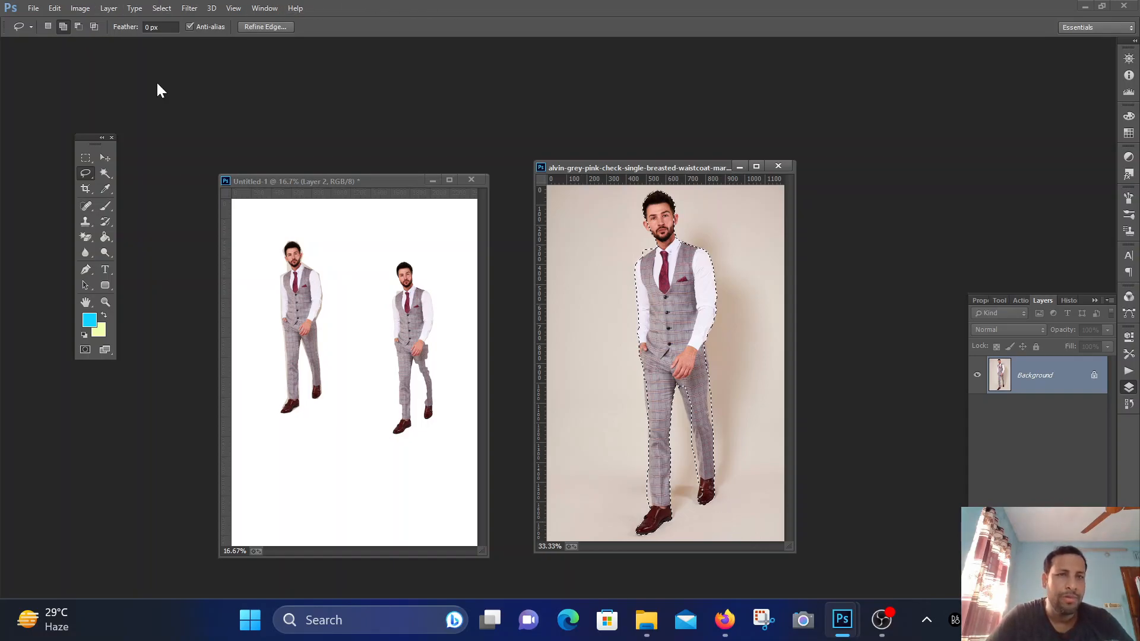
Step: Invert the selection, fill the area around the man with the yellow background color and deselect, and undo the deselection and fill
{"action": "left_click", "coordinate": [162, 9]}
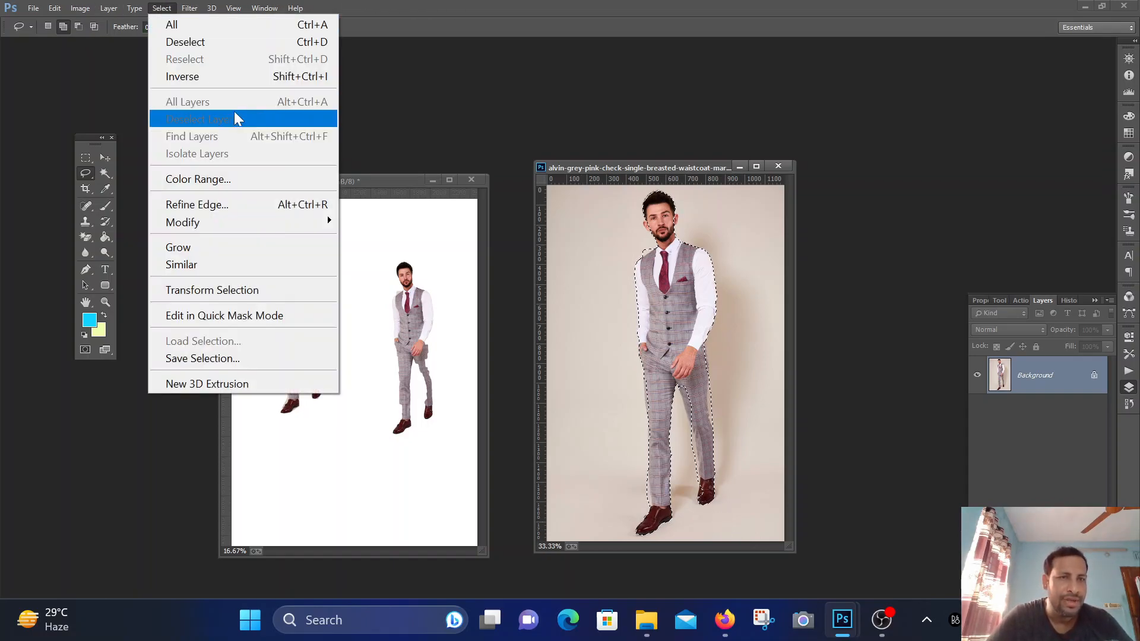
{"action": "left_click", "coordinate": [247, 76]}
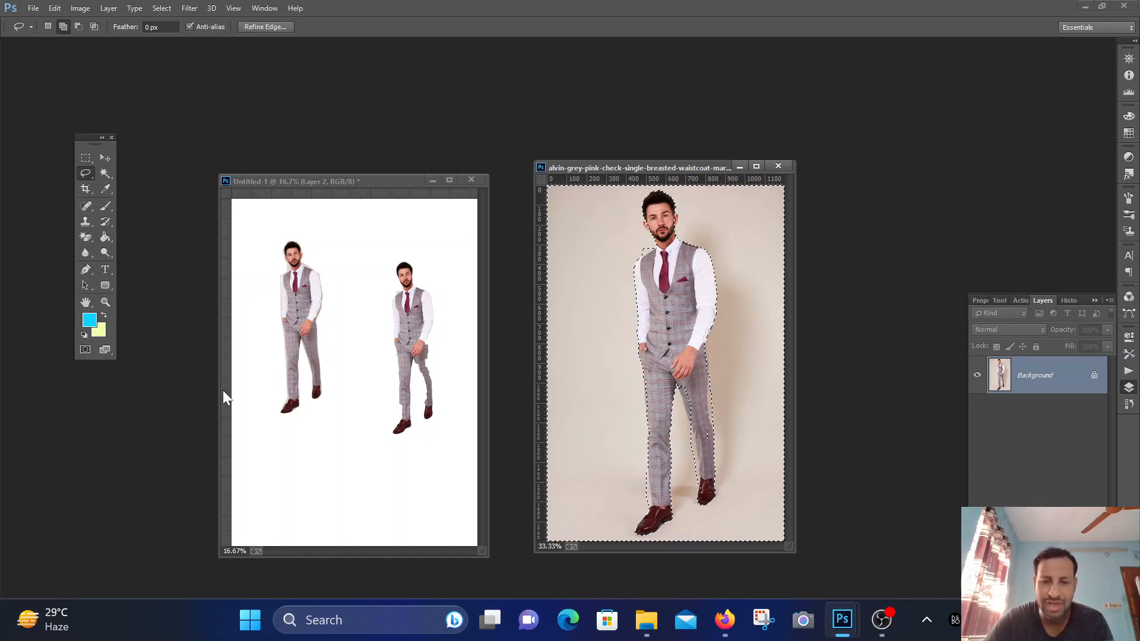
{"action": "key", "text": "ctrl+BackSpace"}
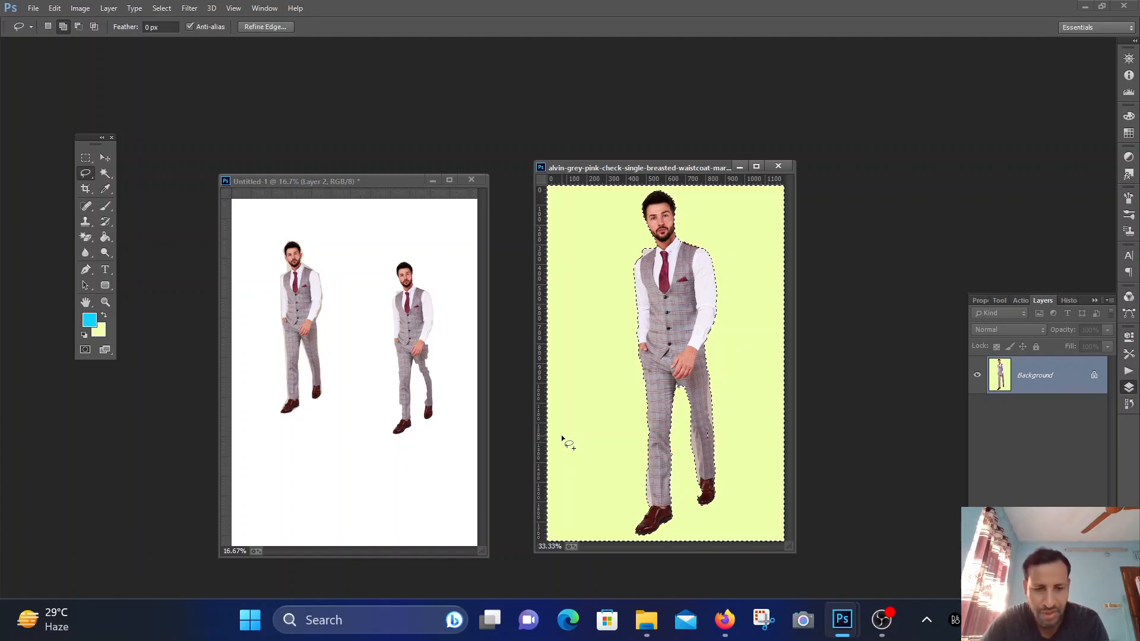
{"action": "key", "text": "ctrl+d"}
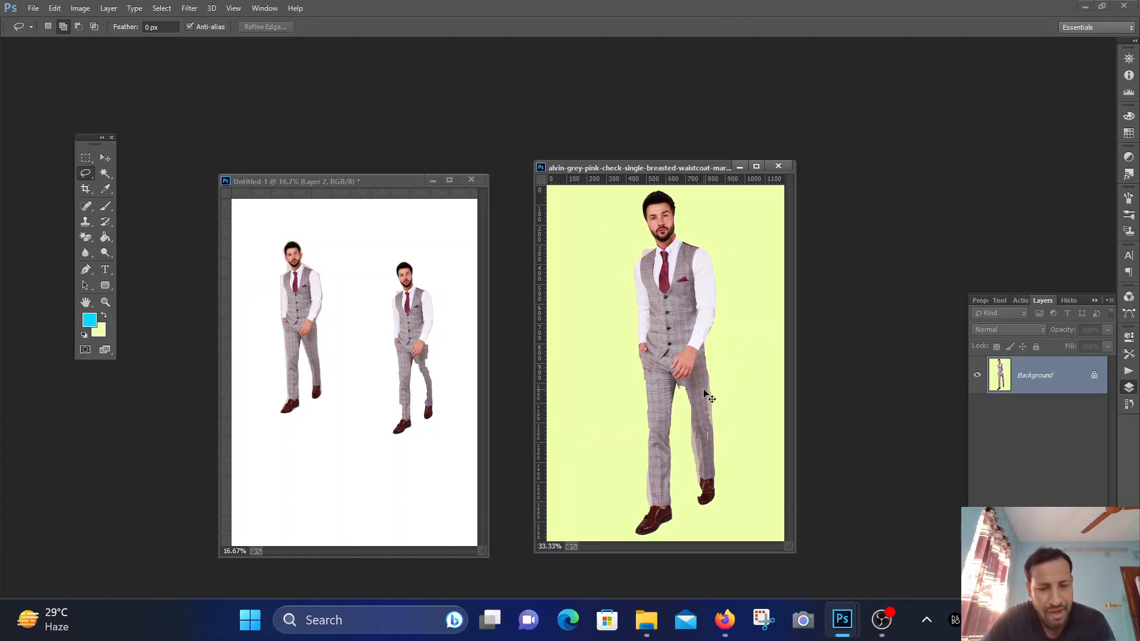
{"action": "key", "text": "ctrl+alt+z"}
{"action": "key", "text": "ctrl+alt+z"}
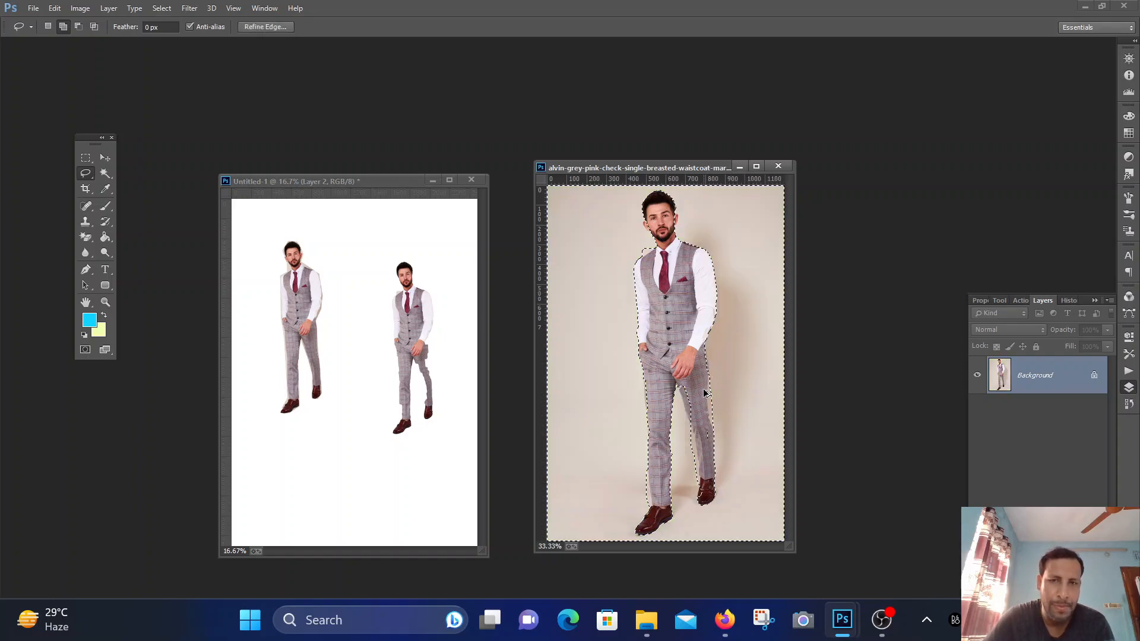
Step: Clear the selection in the photo and switch to the Quick Selection tool
{"action": "key", "text": "ctrl+d"}
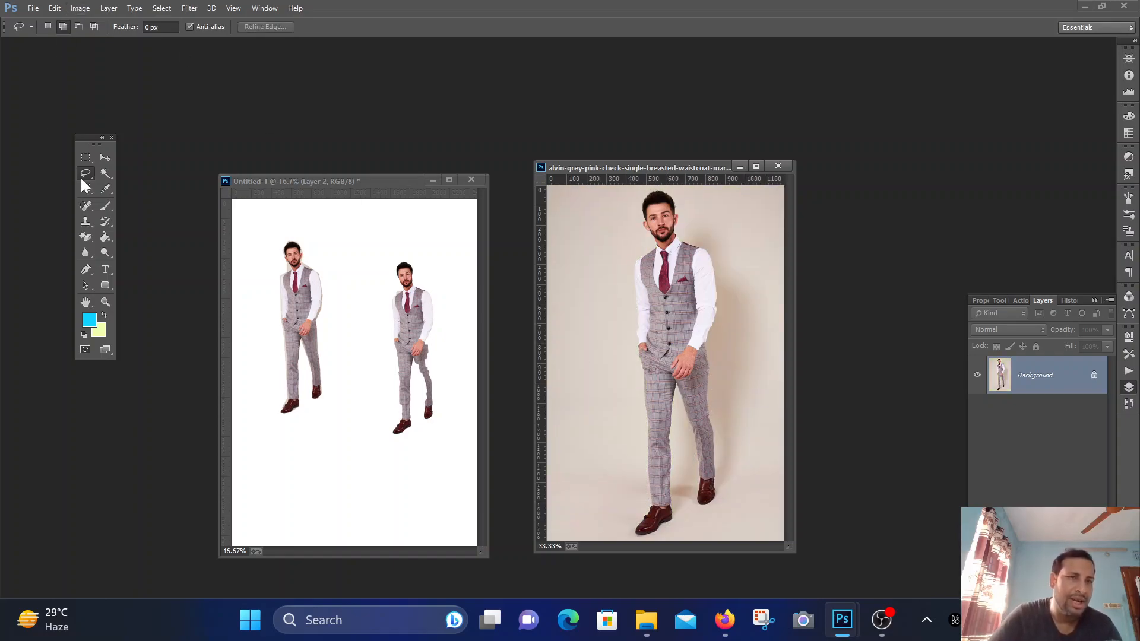
{"action": "right_click", "coordinate": [86, 173]}
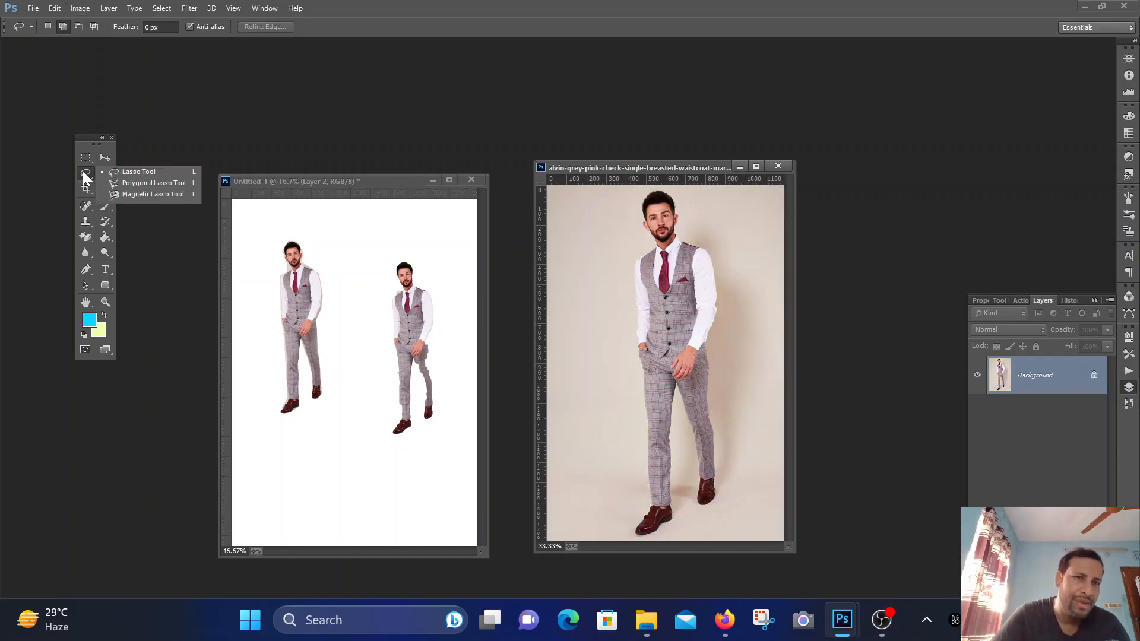
{"action": "left_click", "coordinate": [152, 194]}
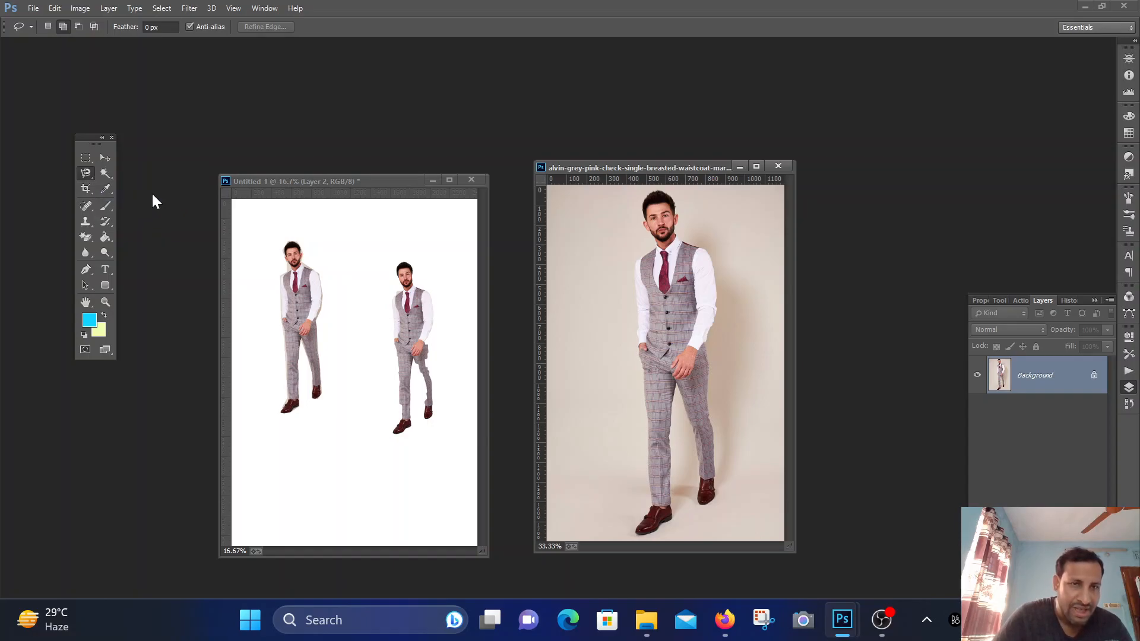
{"action": "left_click", "coordinate": [103, 174]}
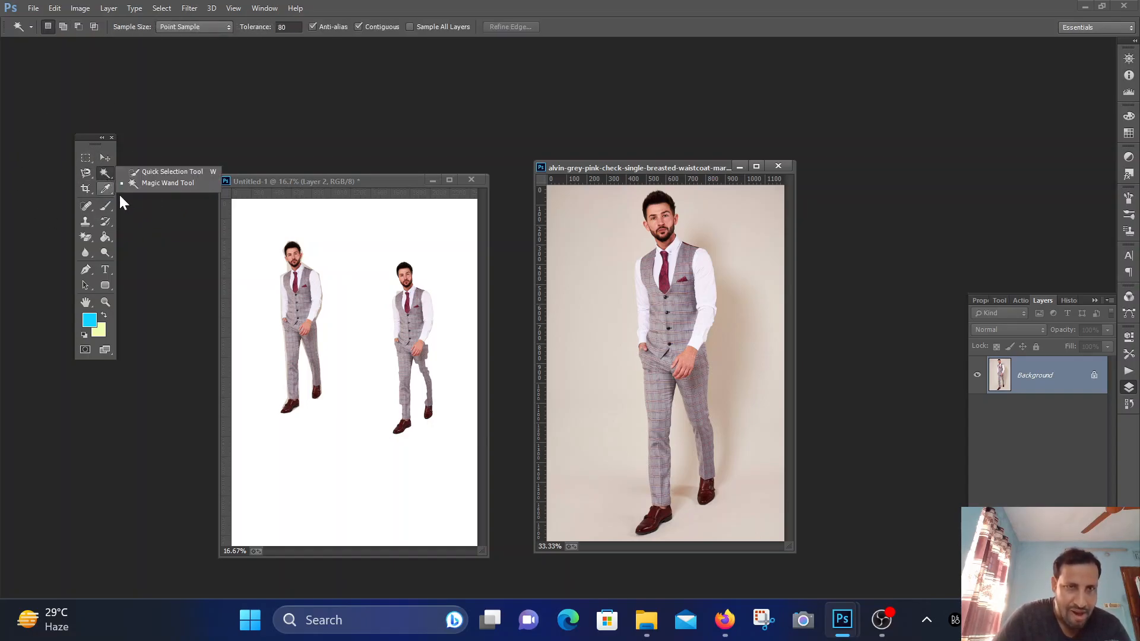
{"action": "left_click", "coordinate": [172, 172]}
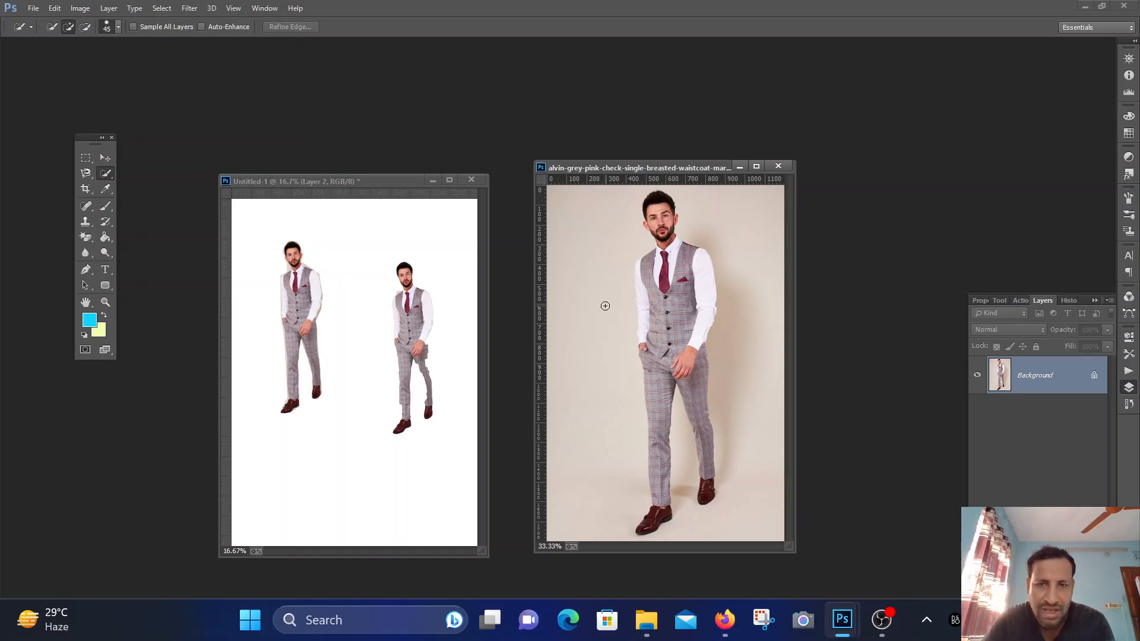
Step: Set the Quick Selection brush size to 100 and select the photo's backdrop on both sides of the man
{"action": "key", "text": "bracketright"}
{"action": "key", "text": "bracketright"}
{"action": "key", "text": "bracketright"}
{"action": "key", "text": "bracketright"}
{"action": "key", "text": "bracketright"}
{"action": "key", "text": "bracketright"}
{"action": "key", "text": "bracketright"}
{"action": "key", "text": "bracketright"}
{"action": "key", "text": "bracketleft"}
{"action": "key", "text": "bracketleft"}
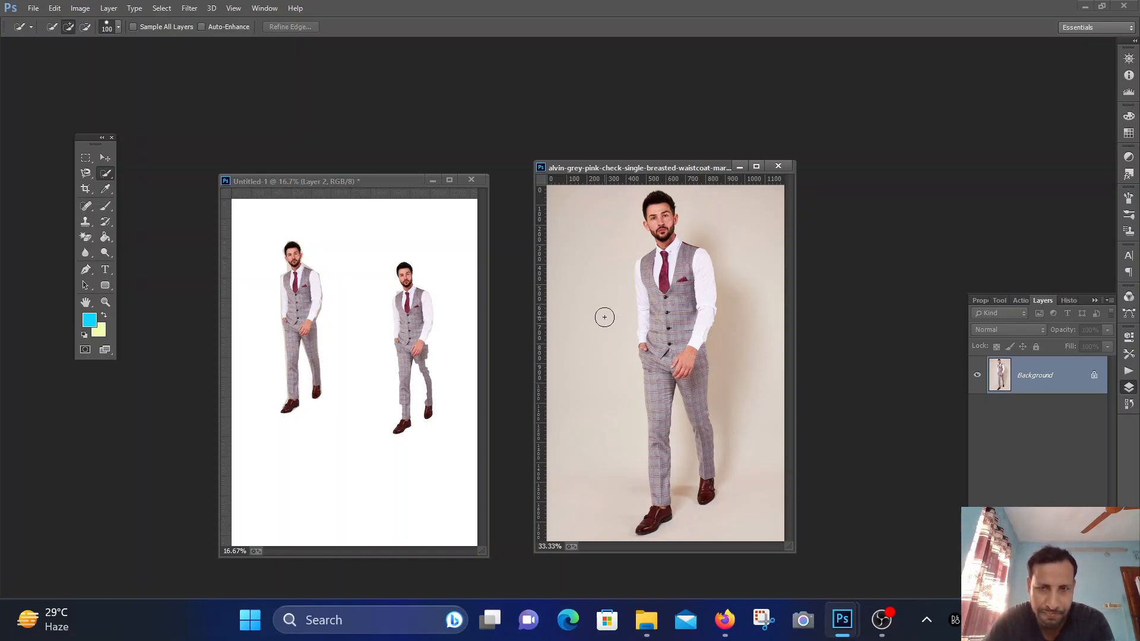
{"action": "left_click_drag", "start_coordinate": [602, 523], "coordinate": [586, 297]}
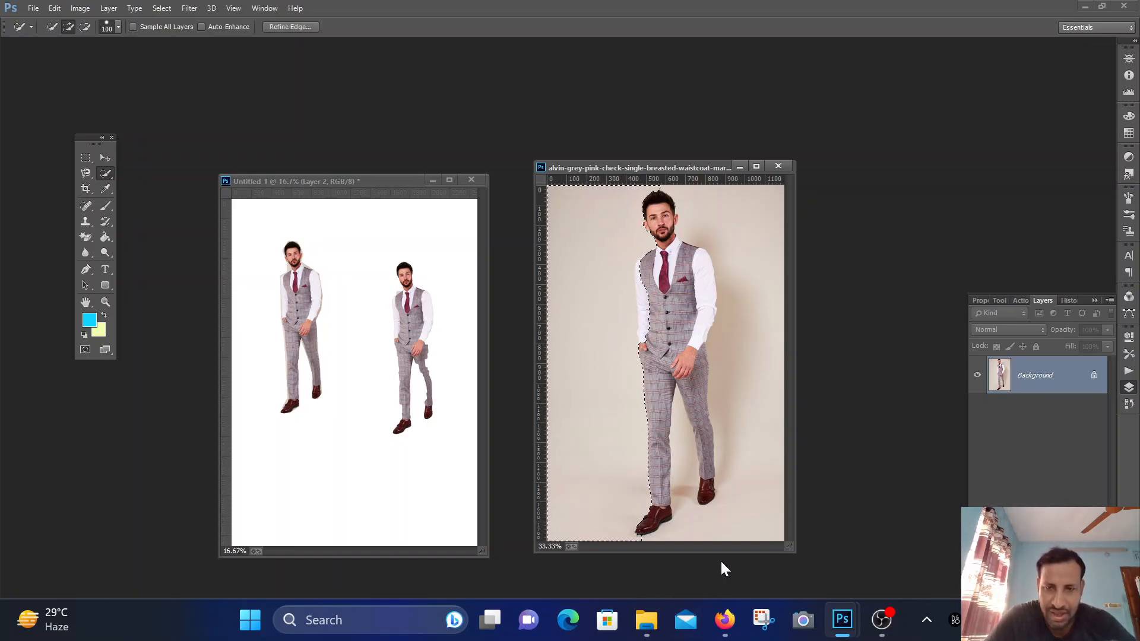
{"action": "mouse_move", "coordinate": [672, 528]}
{"action": "left_mouse_down"}
{"action": "mouse_move", "coordinate": [735, 515]}
{"action": "mouse_move", "coordinate": [757, 484]}
{"action": "mouse_move", "coordinate": [756, 451]}
{"action": "left_mouse_up"}
{"action": "left_click_drag", "start_coordinate": [737, 269], "coordinate": [725, 204]}
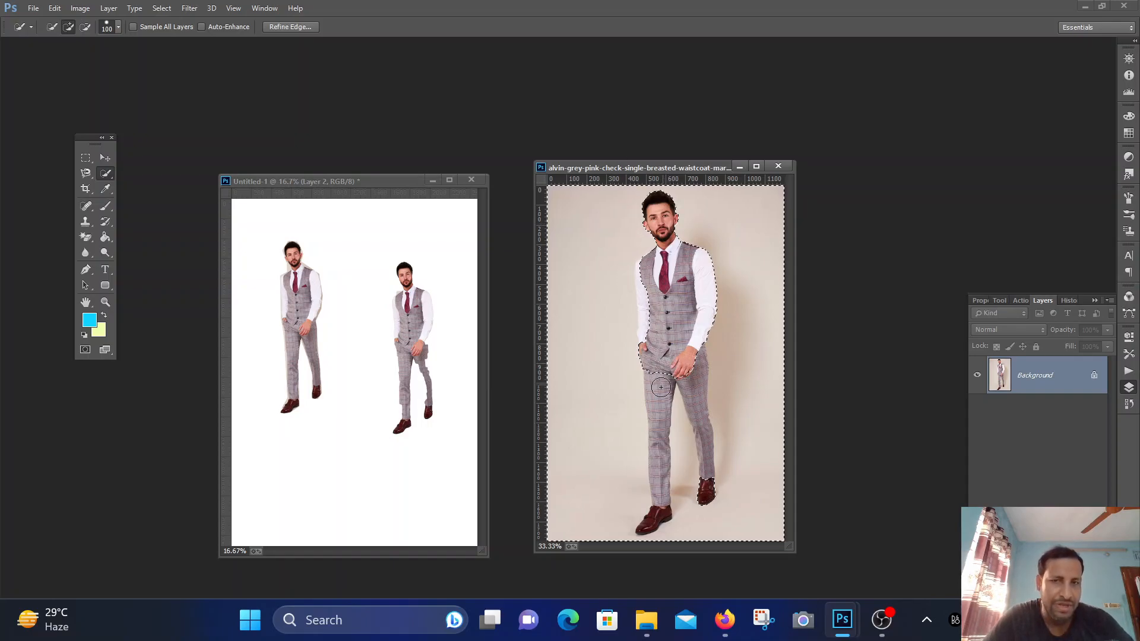
Step: Subtract the upper thighs and the rear shoe from the backdrop selection with the Quick Selection tool
{"action": "left_click", "coordinate": [86, 26]}
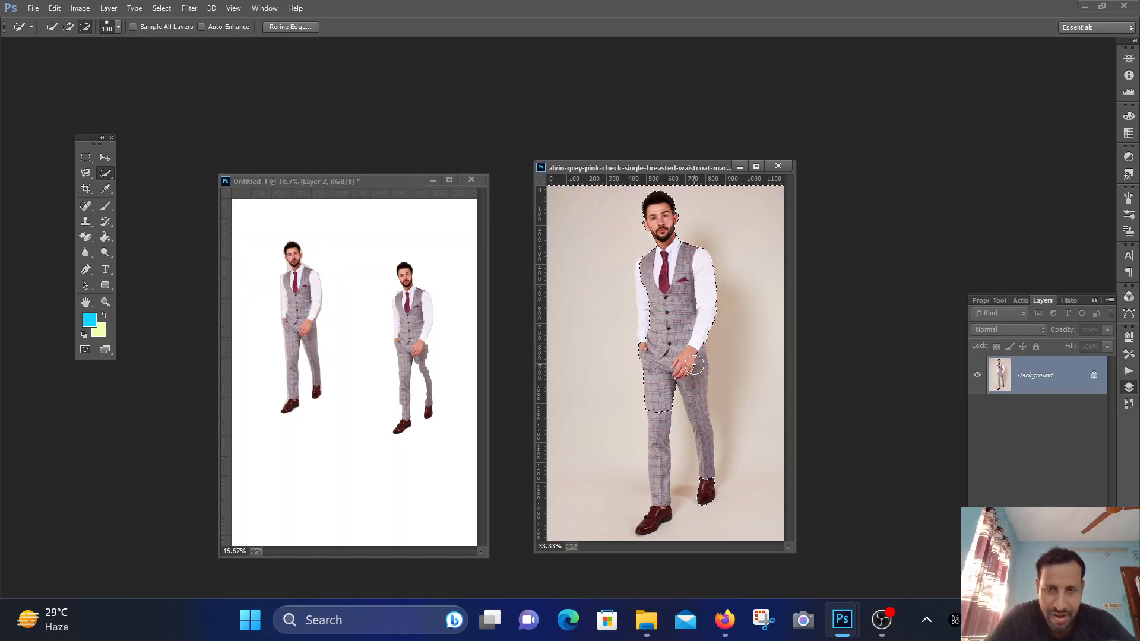
{"action": "left_click_drag", "start_coordinate": [697, 387], "coordinate": [703, 400]}
{"action": "left_click", "coordinate": [711, 488]}
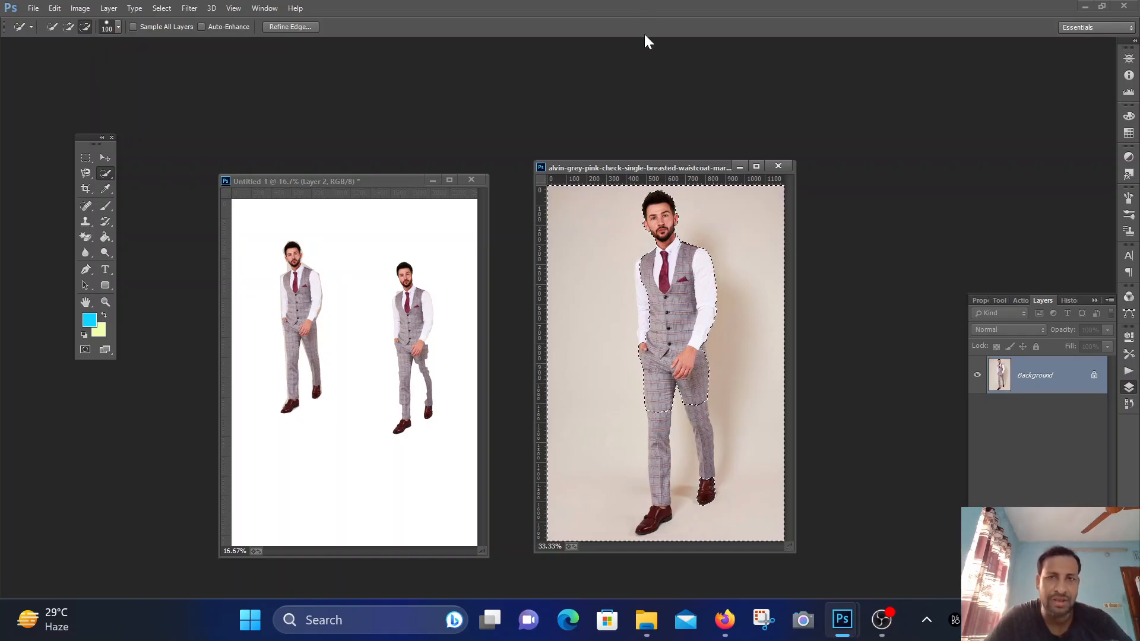
Step: Set the Quick Selection brush size to 50 and subtract the front lower leg, its shoe and the rear lower leg from the selection
{"action": "left_click", "coordinate": [756, 166]}
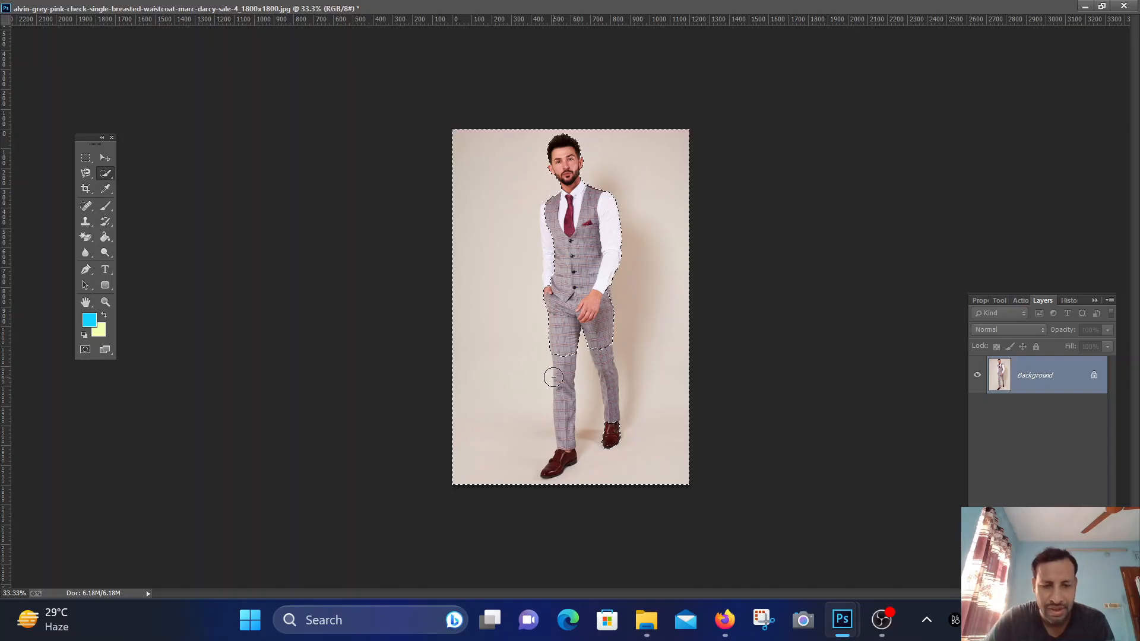
{"action": "key", "text": "ctrl+plus"}
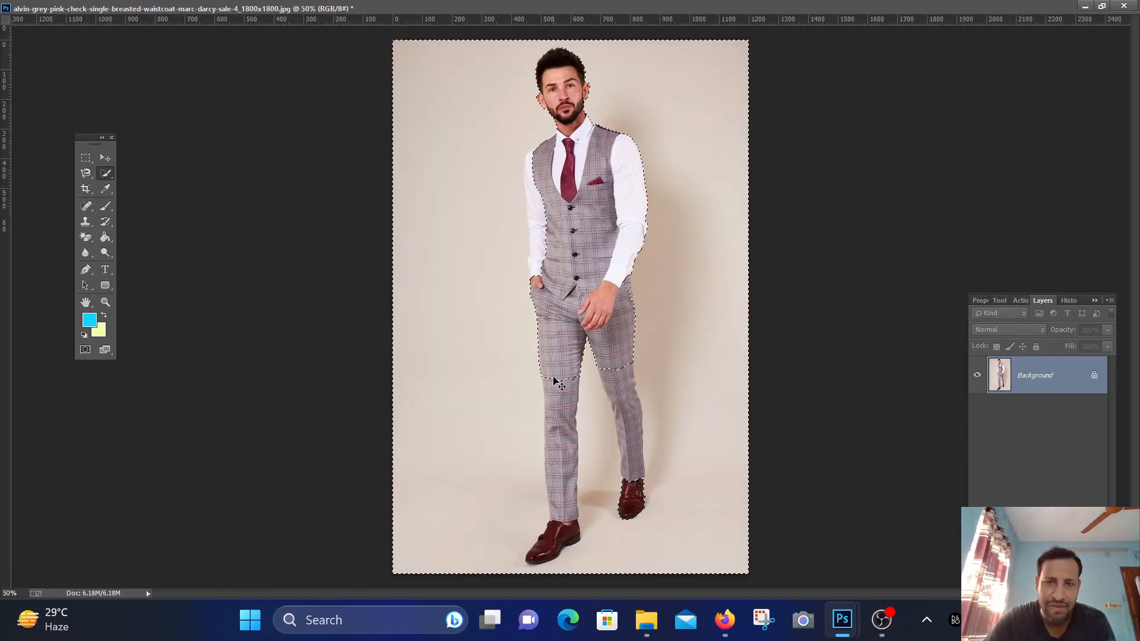
{"action": "key", "text": "ctrl+plus"}
{"action": "key", "text": "ctrl+plus"}
{"action": "key", "text": "ctrl+plus"}
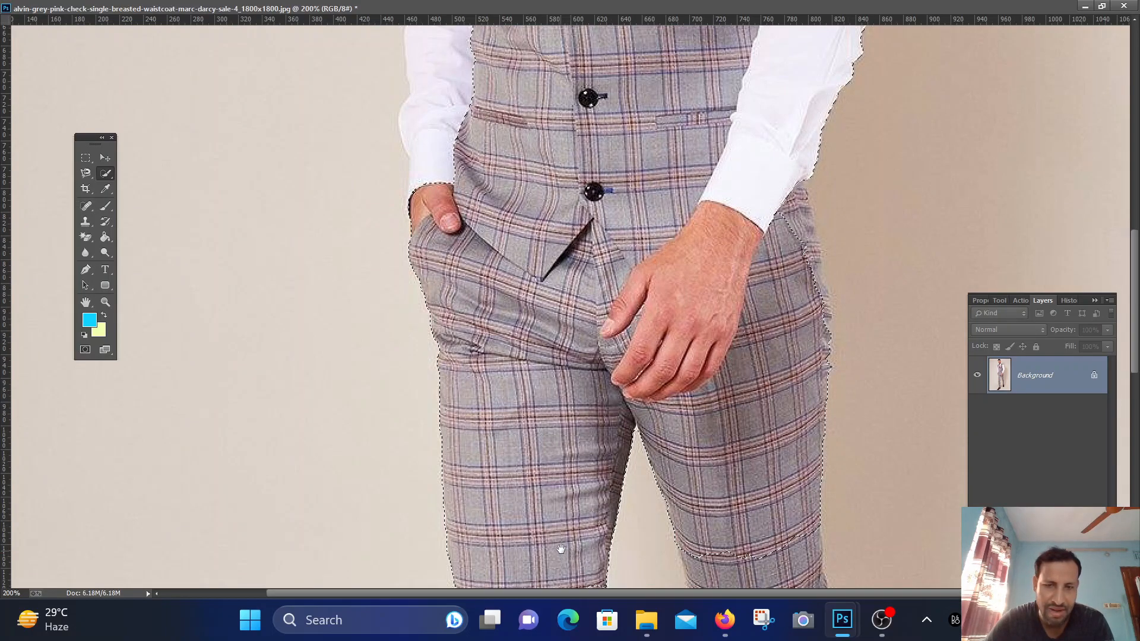
{"action": "left_click_drag", "start_coordinate": [560, 549], "coordinate": [539, 245]}
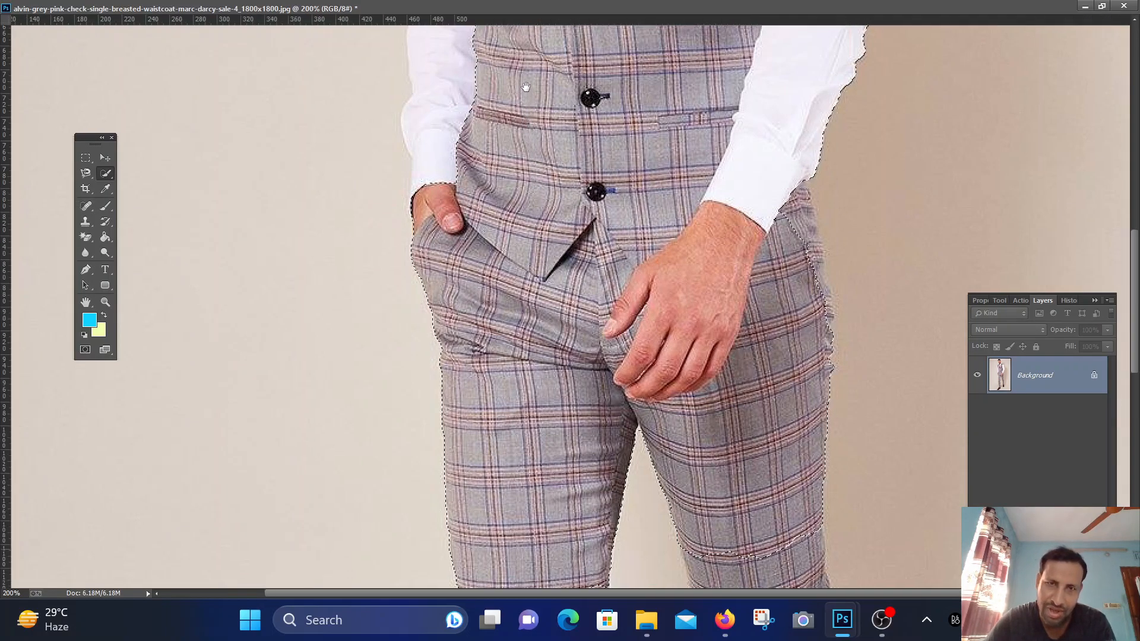
{"action": "left_click_drag", "start_coordinate": [516, 87], "coordinate": [543, 88]}
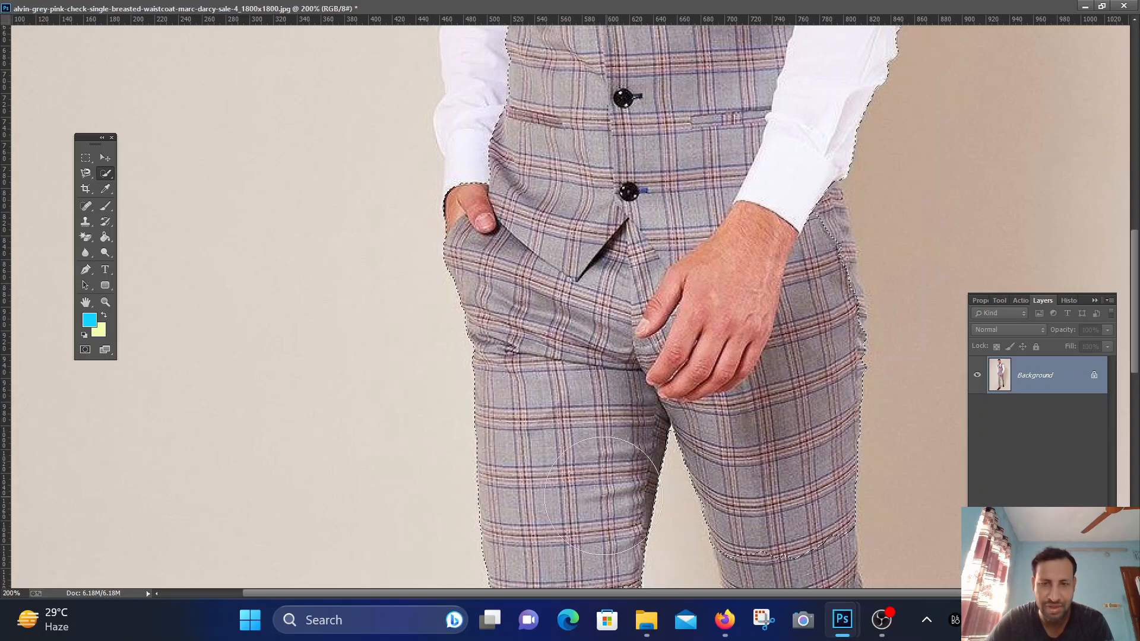
{"action": "left_click_drag", "start_coordinate": [592, 522], "coordinate": [560, 112]}
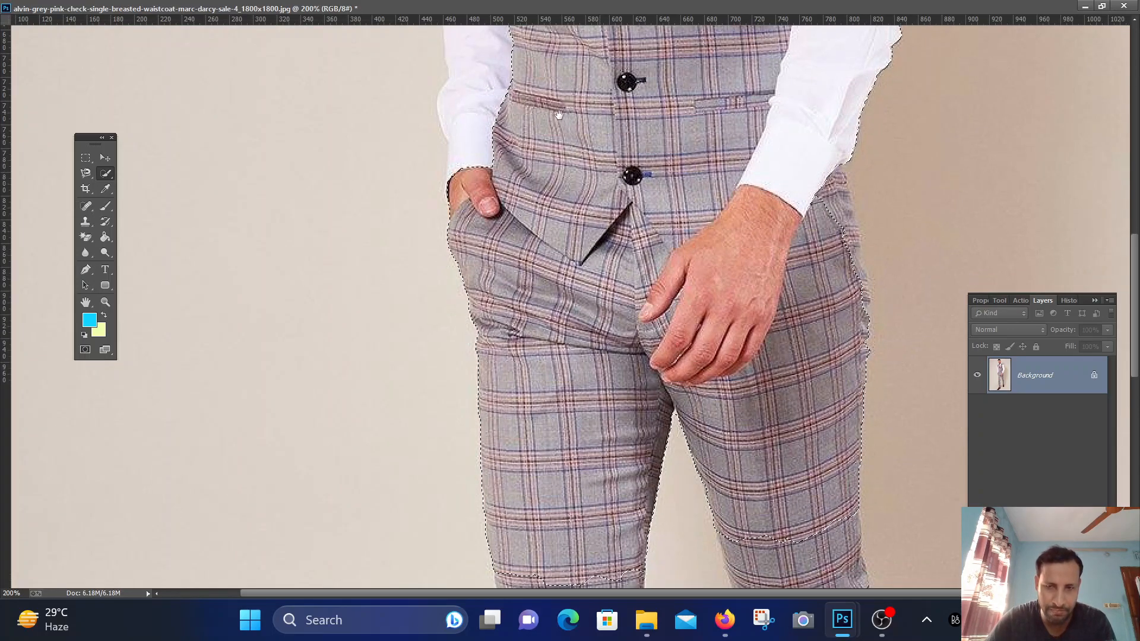
{"action": "left_click_drag", "start_coordinate": [769, 373], "coordinate": [794, 263]}
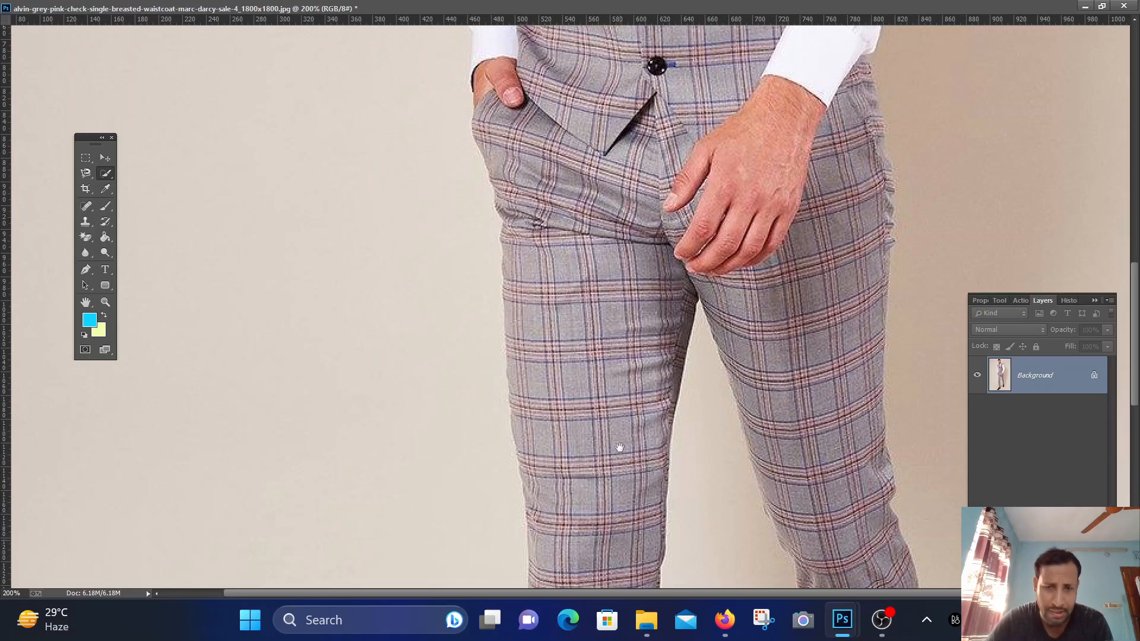
{"action": "left_click_drag", "start_coordinate": [617, 536], "coordinate": [592, 173]}
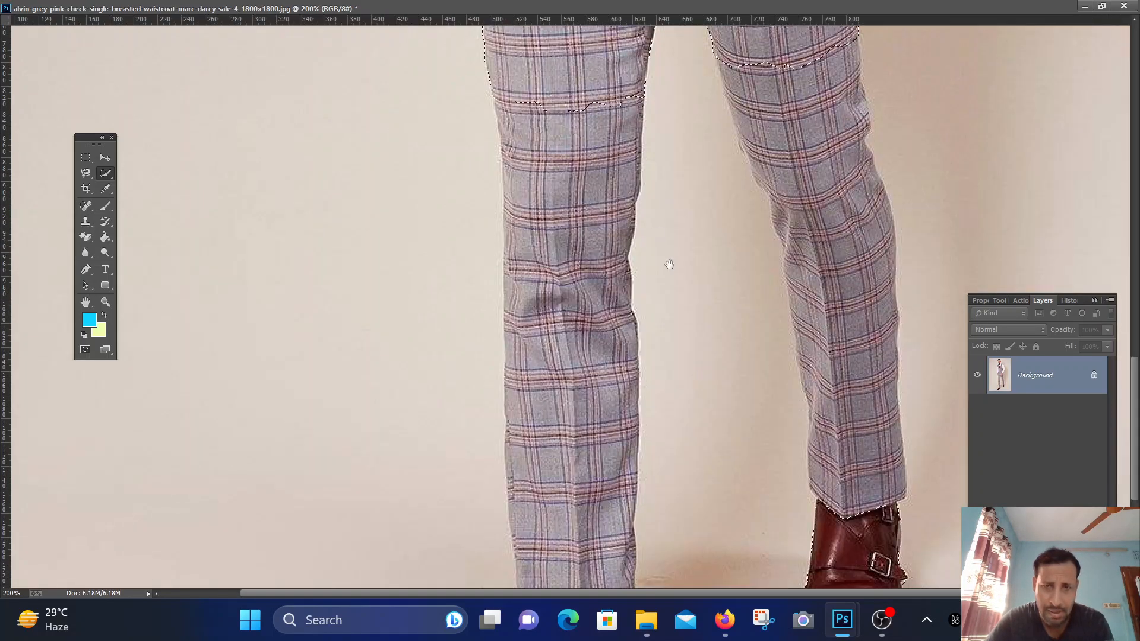
{"action": "left_click_drag", "start_coordinate": [604, 137], "coordinate": [598, 33]}
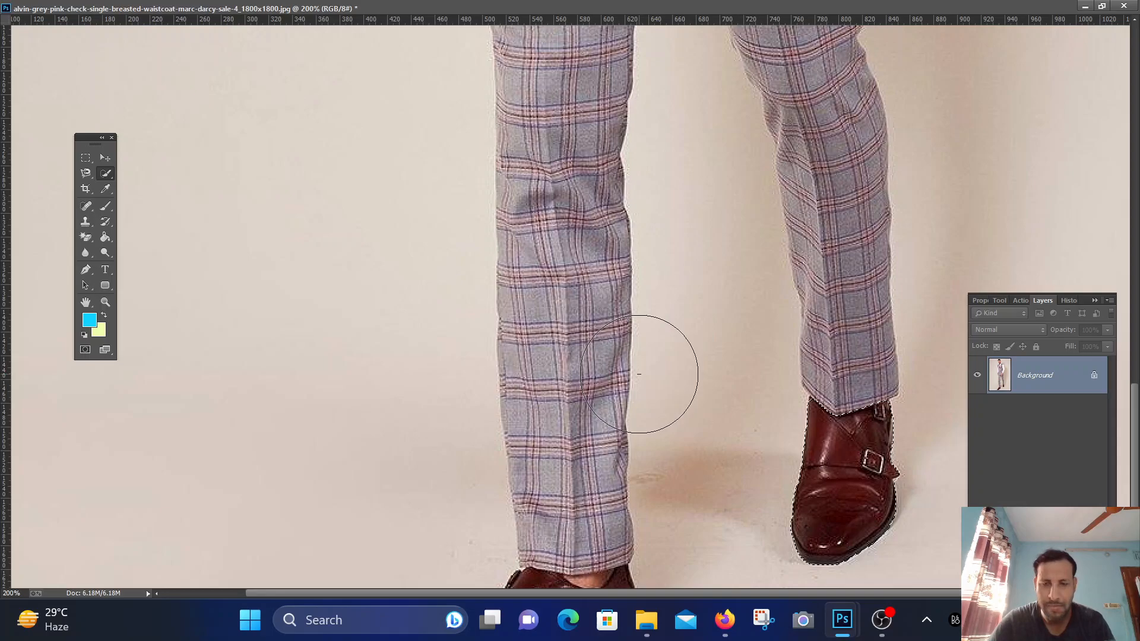
{"action": "key", "text": "ctrl+minus"}
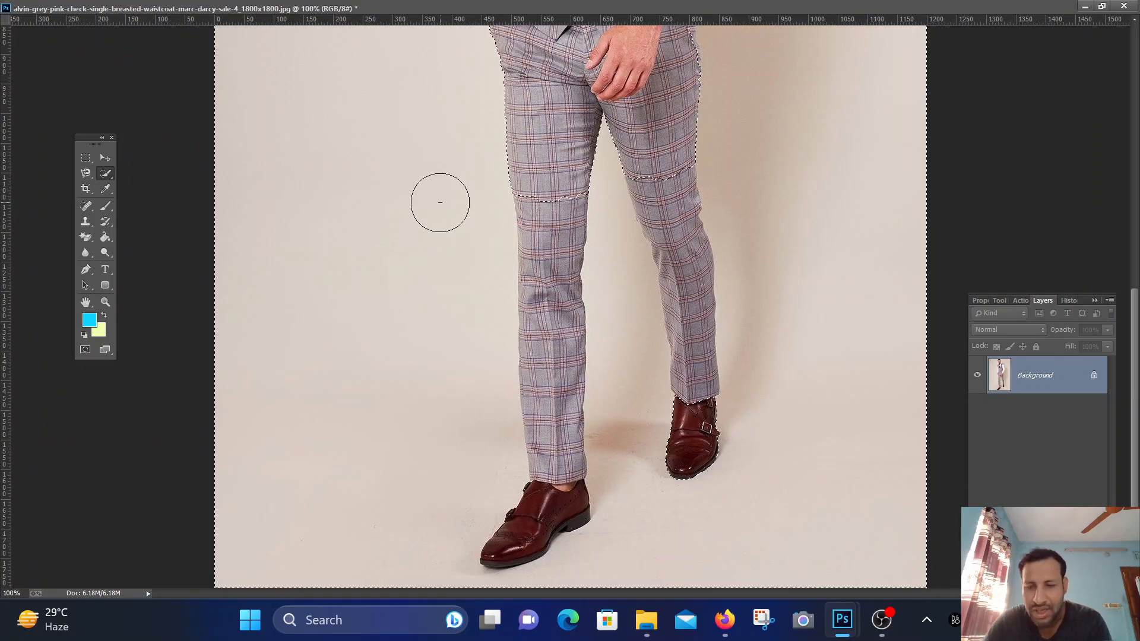
{"action": "key", "text": "bracketleft"}
{"action": "key", "text": "bracketleft"}
{"action": "key", "text": "bracketleft"}
{"action": "key", "text": "bracketleft"}
{"action": "key", "text": "bracketleft"}
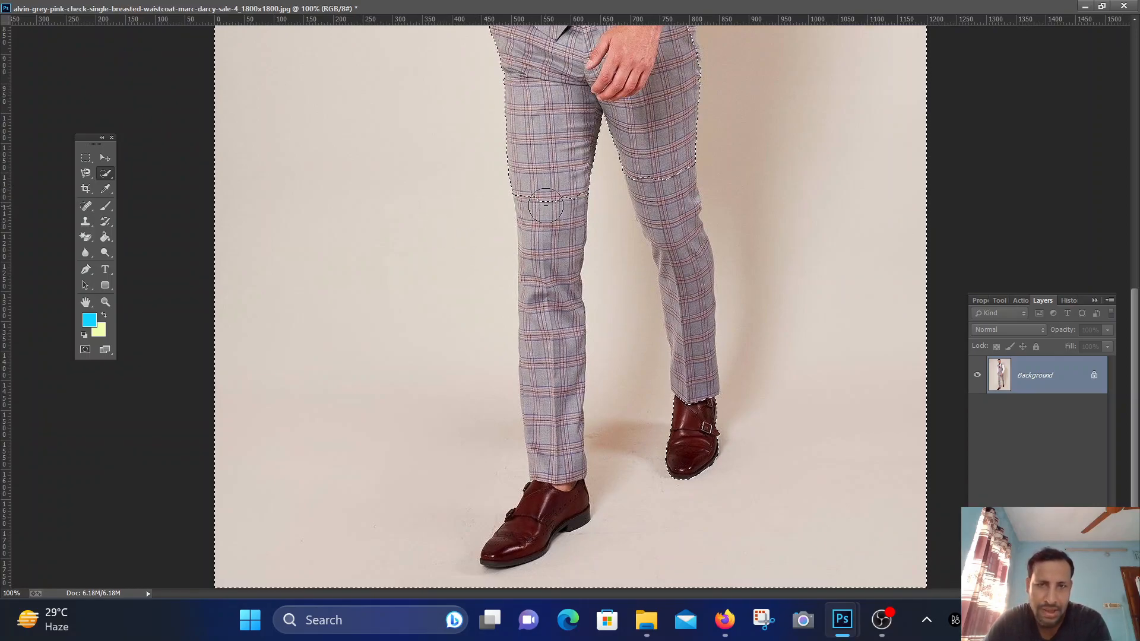
{"action": "left_click_drag", "start_coordinate": [547, 197], "coordinate": [554, 291]}
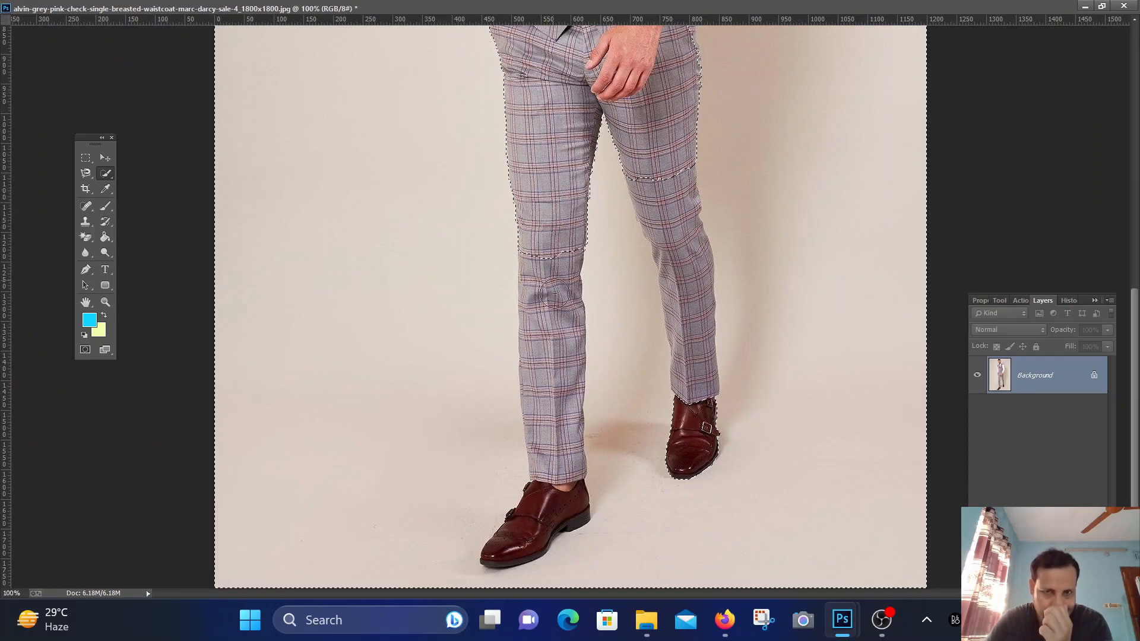
{"action": "mouse_move", "coordinate": [555, 345]}
{"action": "left_mouse_down"}
{"action": "mouse_move", "coordinate": [555, 438]}
{"action": "mouse_move", "coordinate": [517, 523]}
{"action": "left_mouse_up"}
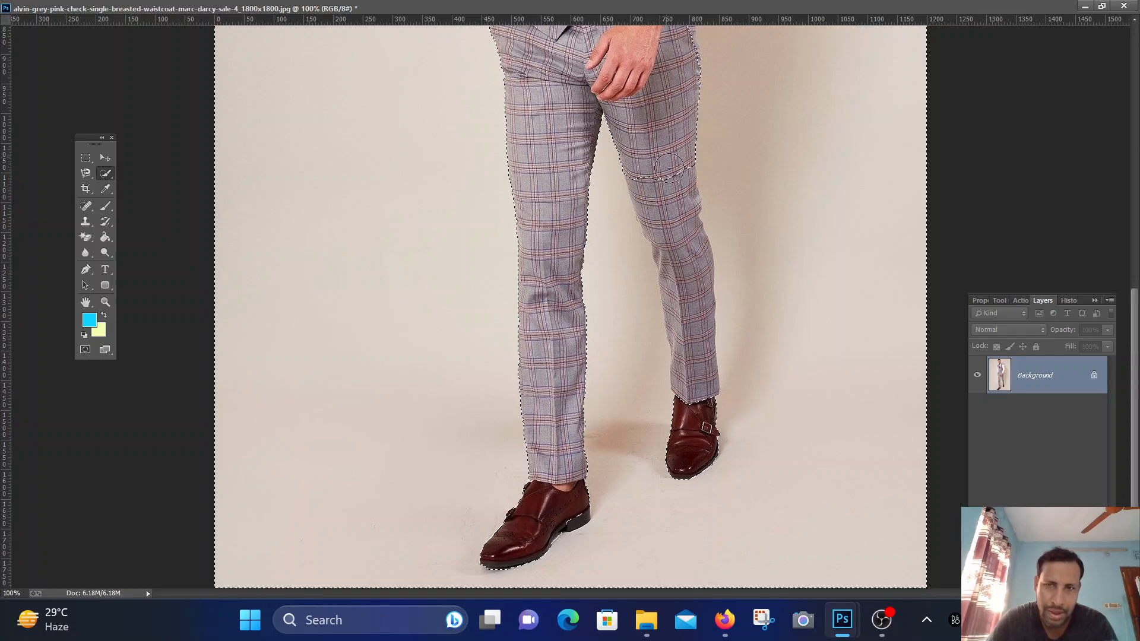
{"action": "left_click_drag", "start_coordinate": [673, 275], "coordinate": [685, 331]}
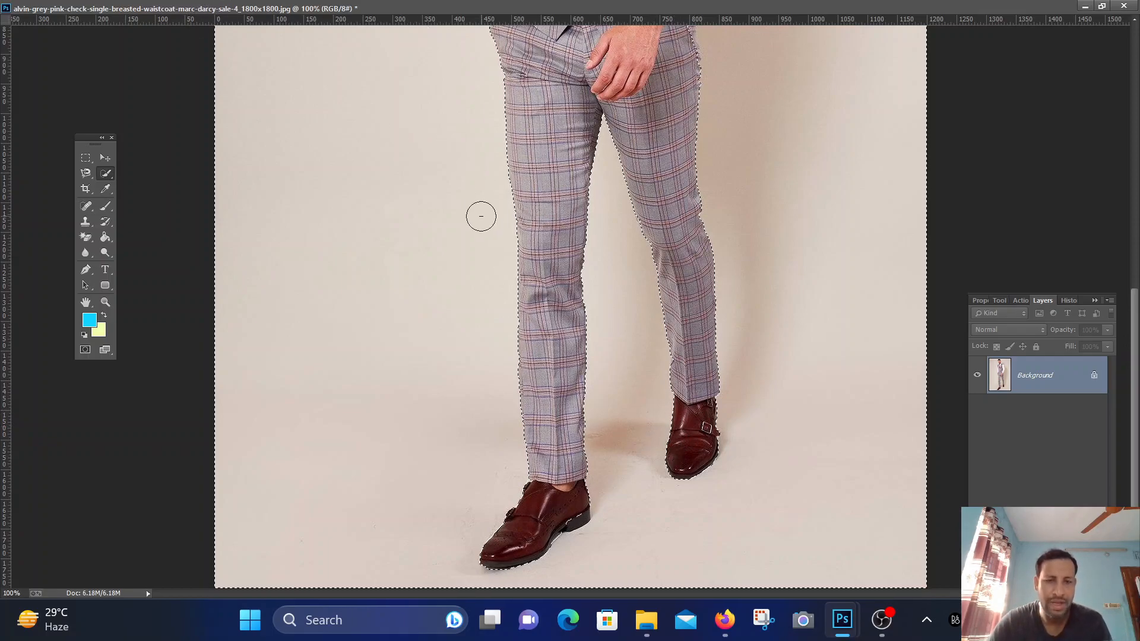
Step: Return the photo to its floating window beside the blank document and invert the selection to select the man
{"action": "key", "text": "ctrl+minus"}
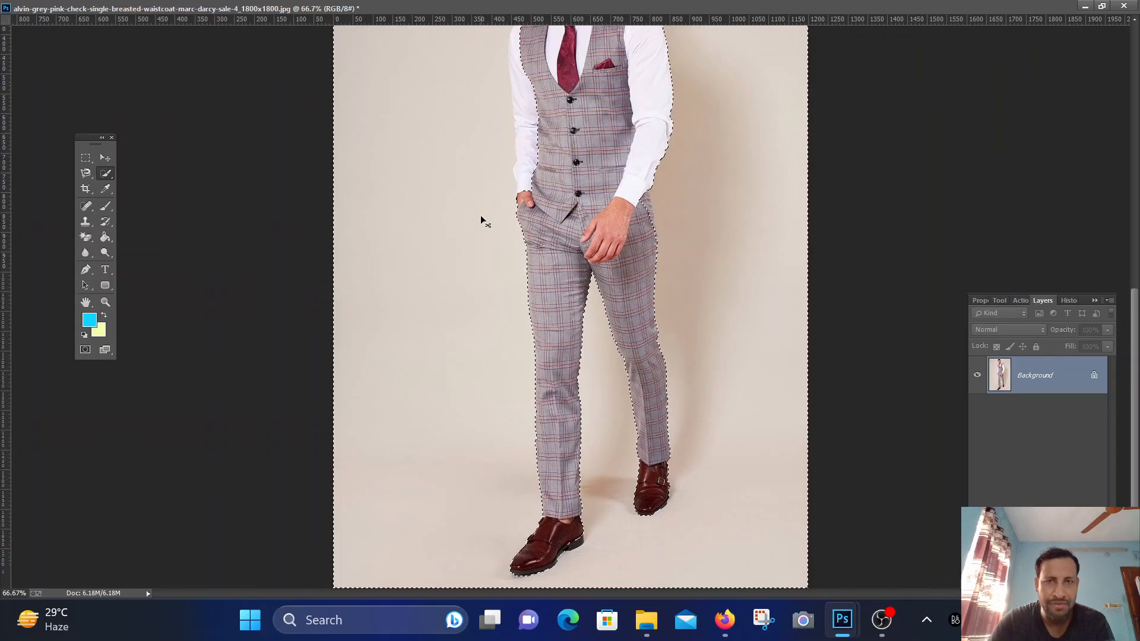
{"action": "key", "text": "ctrl+minus"}
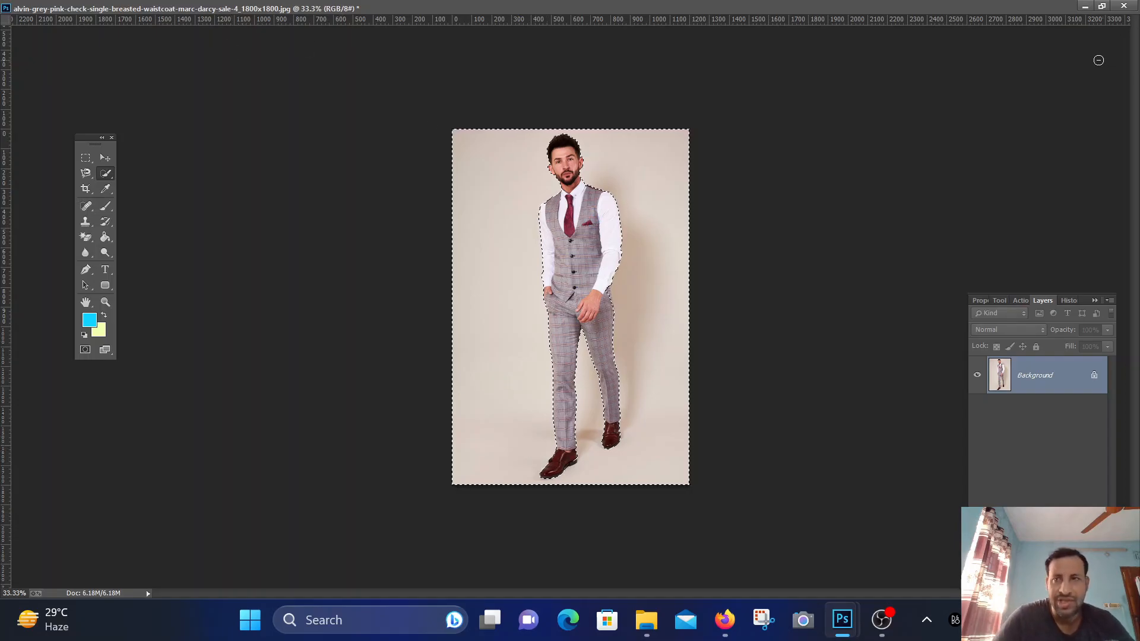
{"action": "left_click", "coordinate": [1101, 6]}
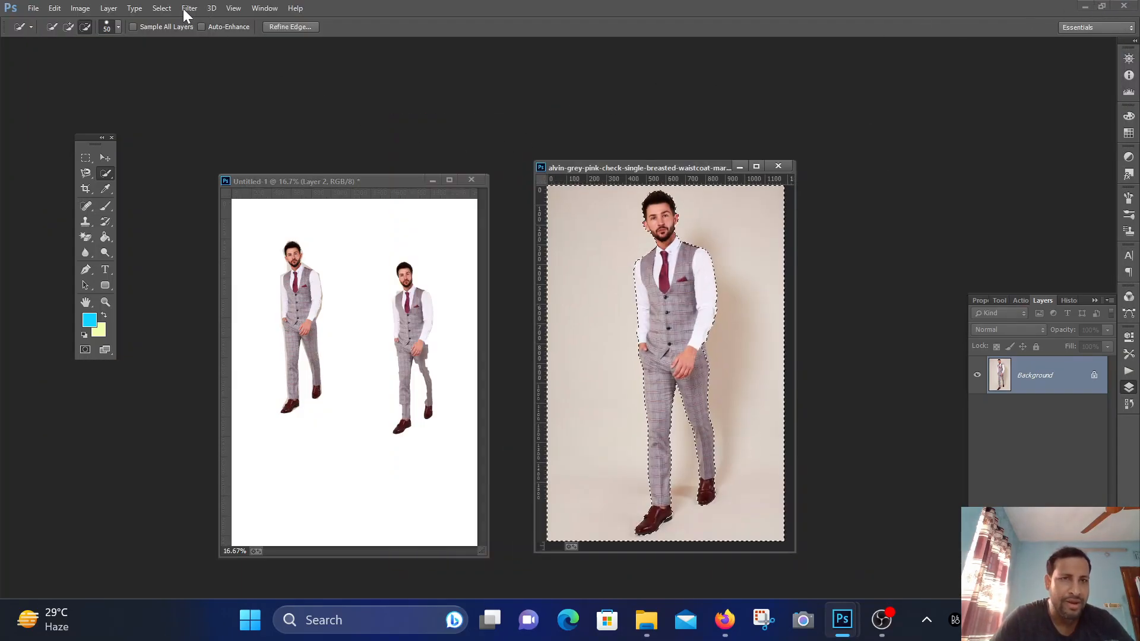
{"action": "left_click", "coordinate": [165, 11]}
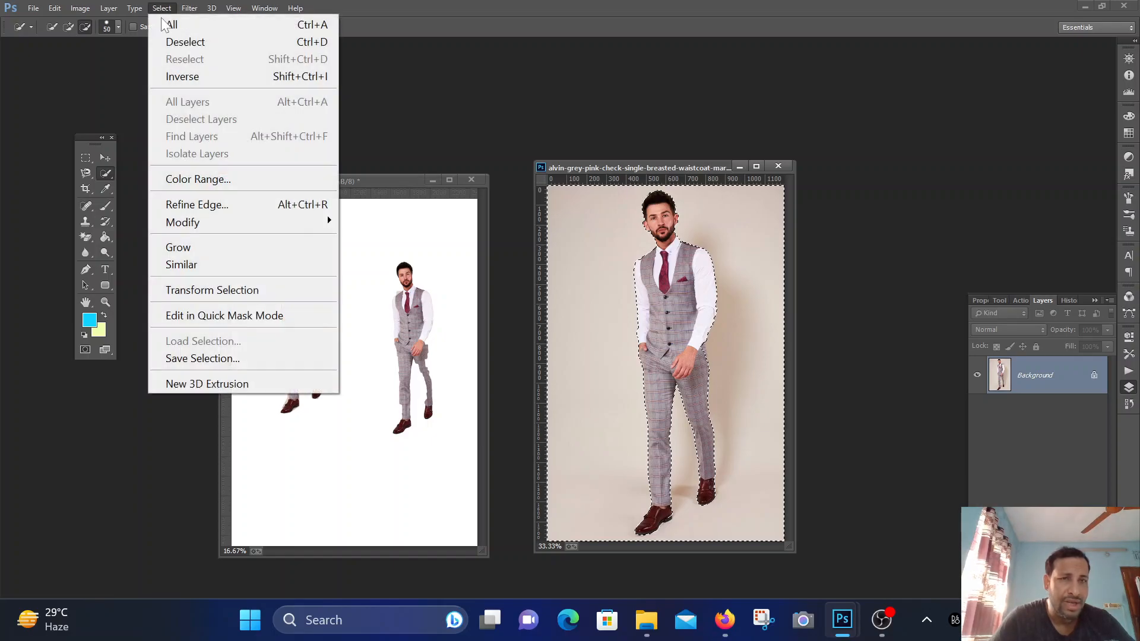
{"action": "left_click", "coordinate": [209, 77]}
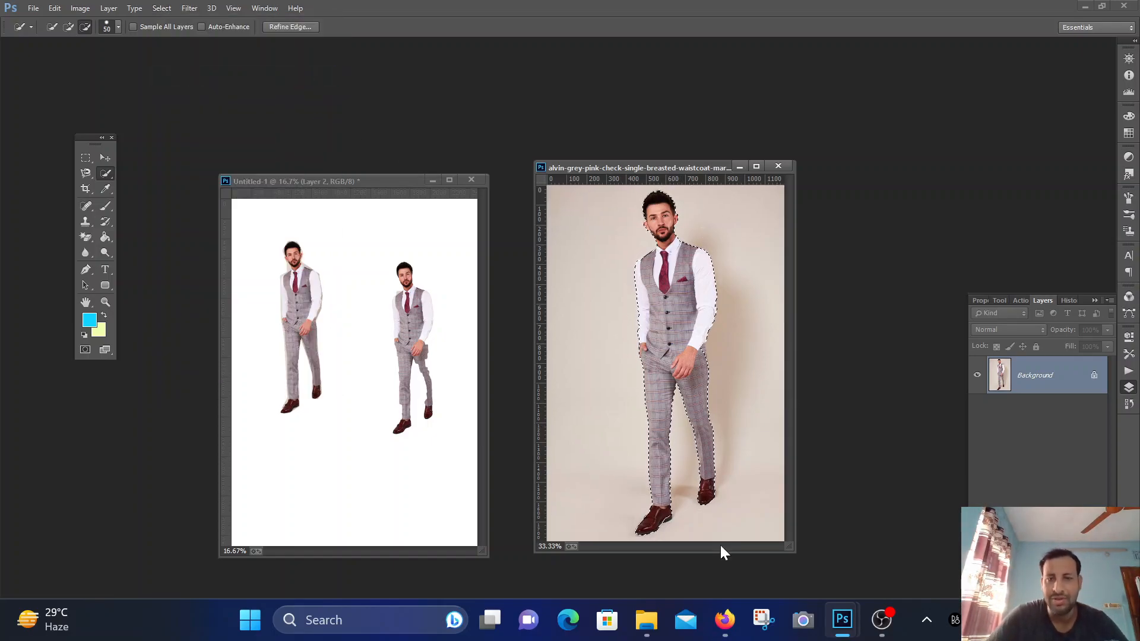
Step: Switch to the Magic Wand tool, clear the selection and select the photo's backdrop with a tolerance of 80
{"action": "right_click", "coordinate": [111, 173]}
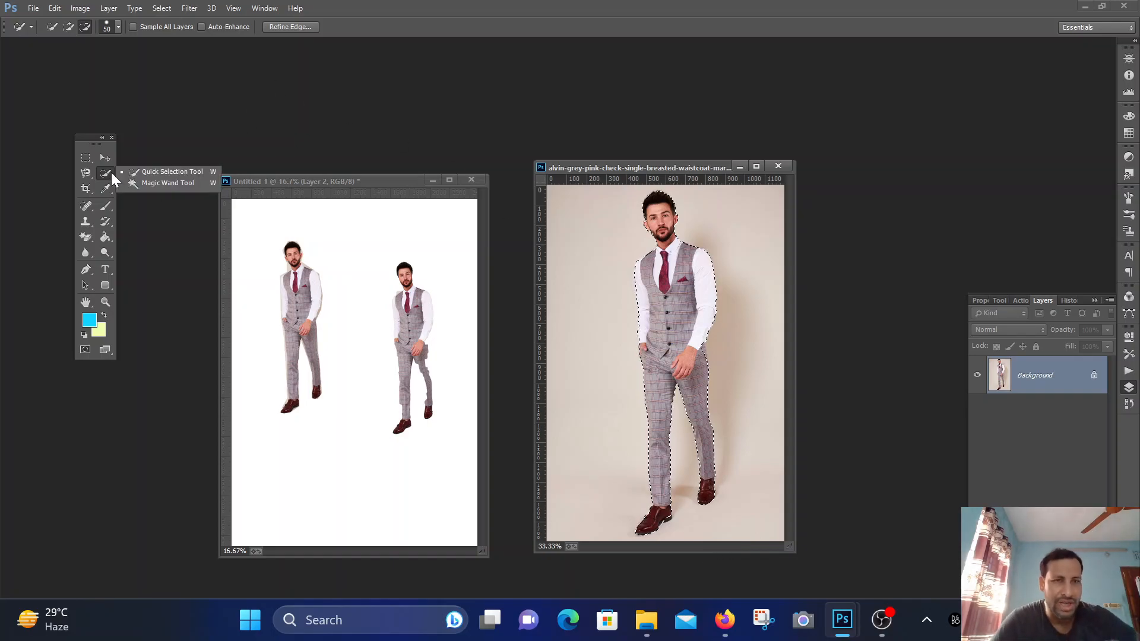
{"action": "left_click", "coordinate": [181, 185]}
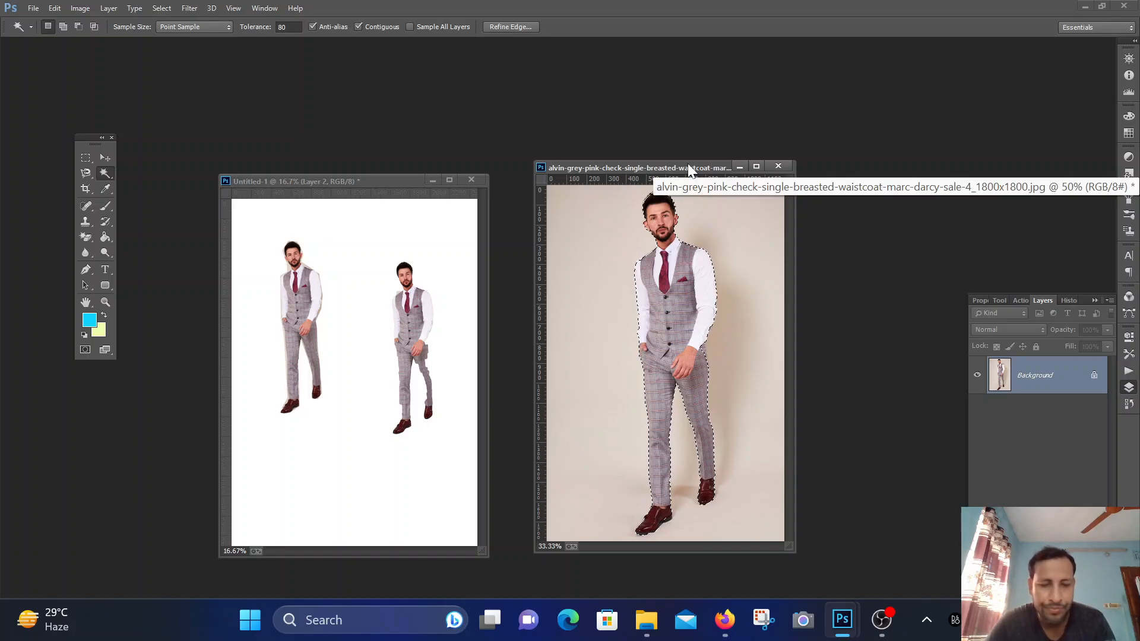
{"action": "key", "text": "ctrl+d"}
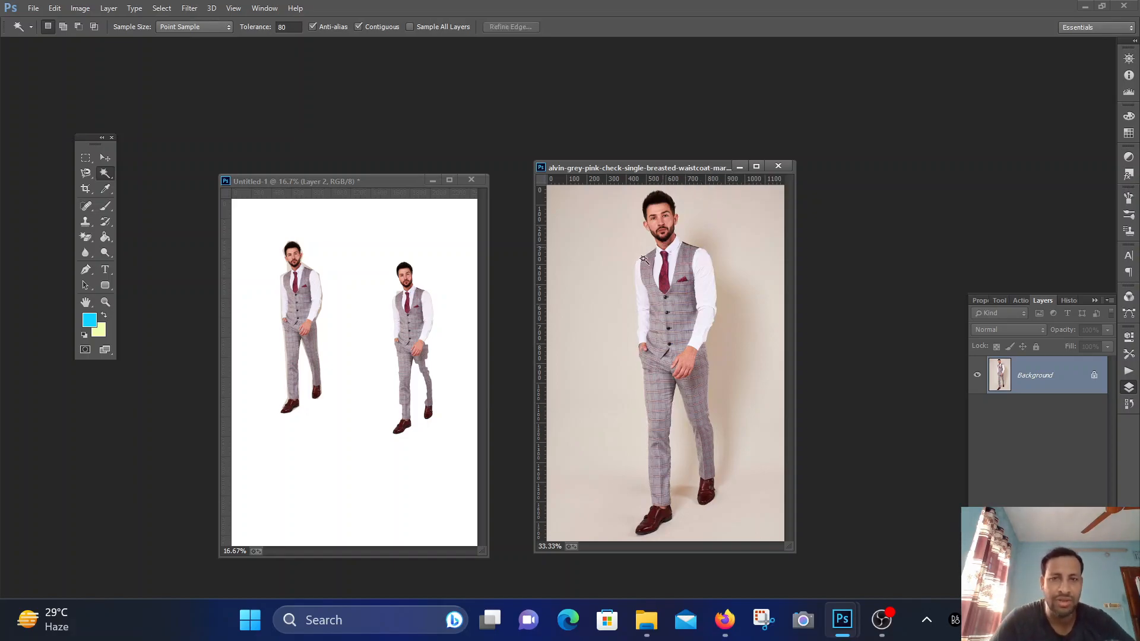
{"action": "left_click", "coordinate": [585, 257]}
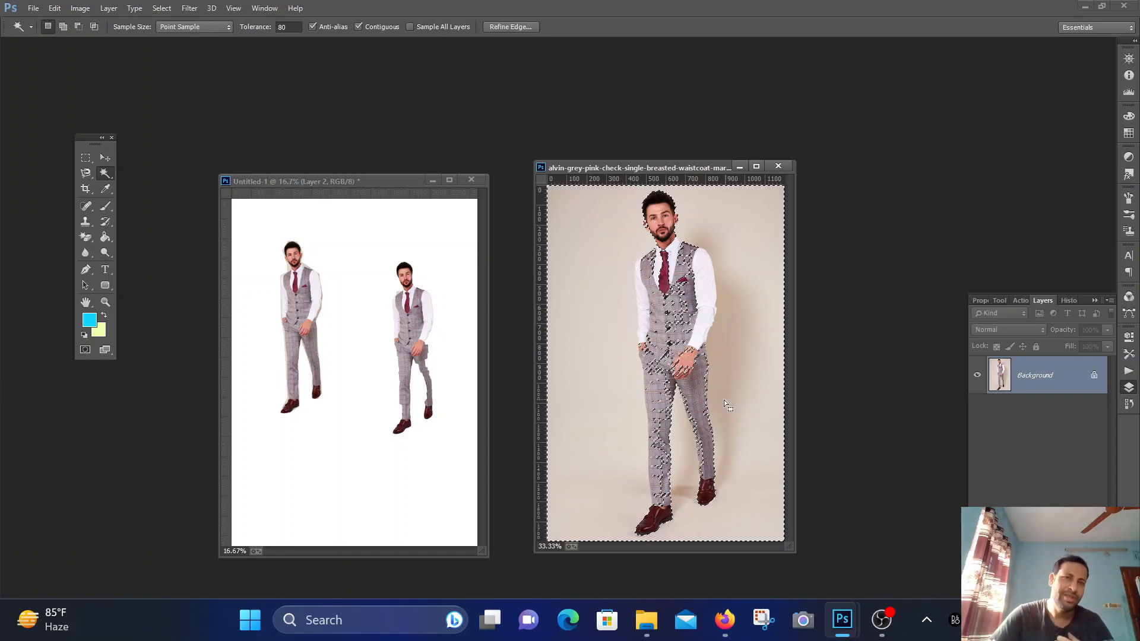
Step: Set the Magic Wand tolerance to 20 and reselect the backdrop beside the man
{"action": "key", "text": "ctrl+d"}
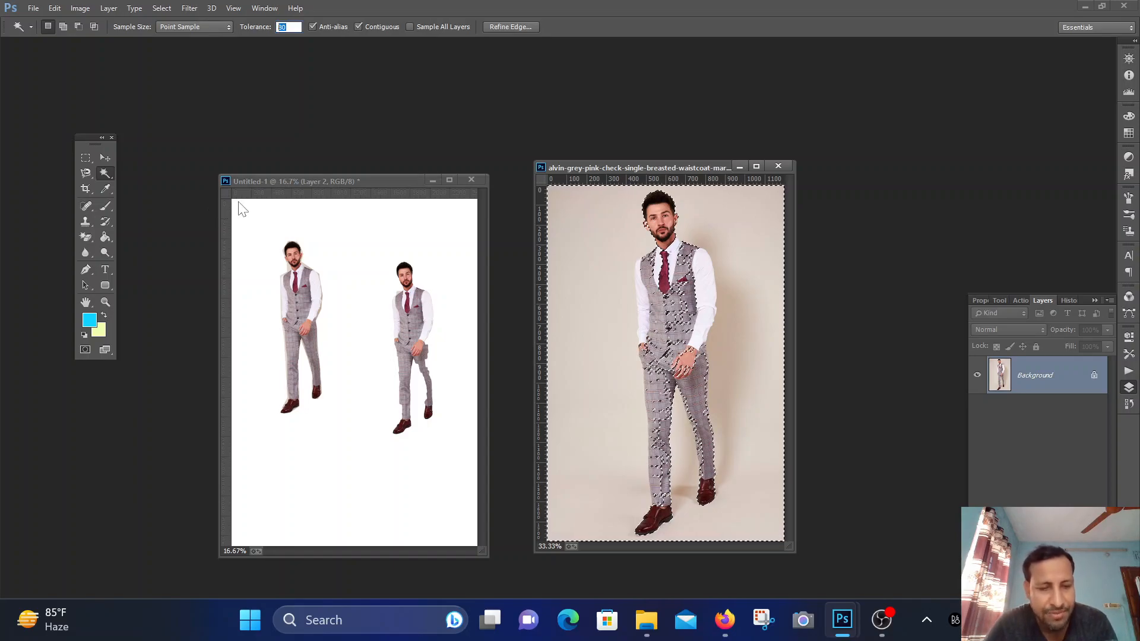
{"action": "type", "text": "20"}
{"action": "left_click", "coordinate": [601, 345]}
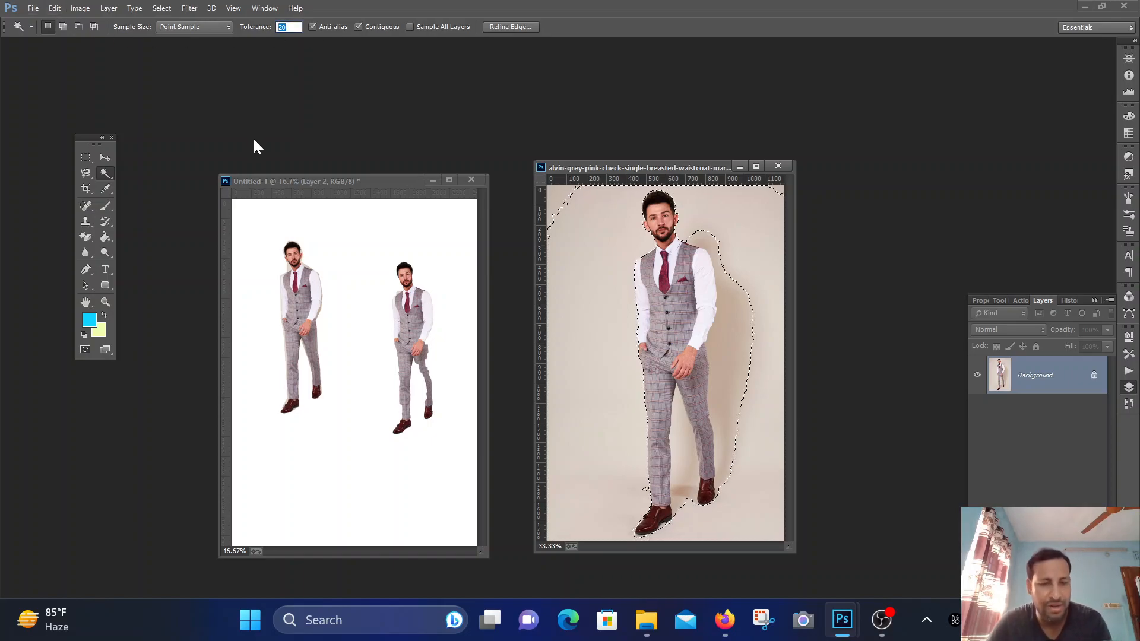
Step: Set the Magic Wand tolerance to 15, clear the selection and select the backdrop beside the man again
{"action": "type", "text": "15"}
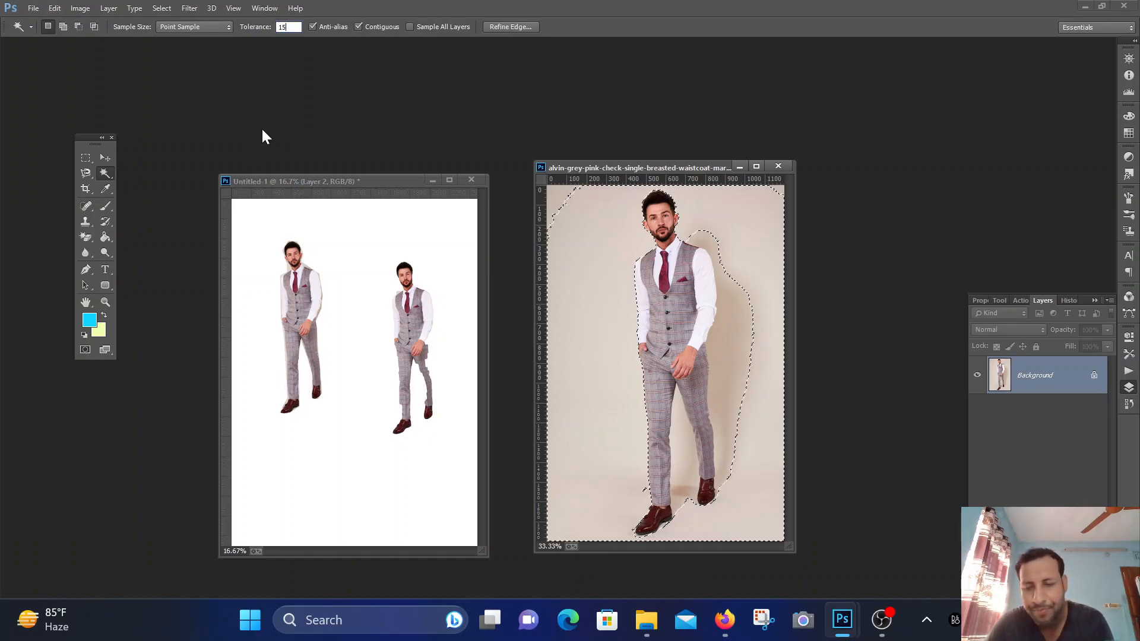
{"action": "key", "text": "ctrl+d"}
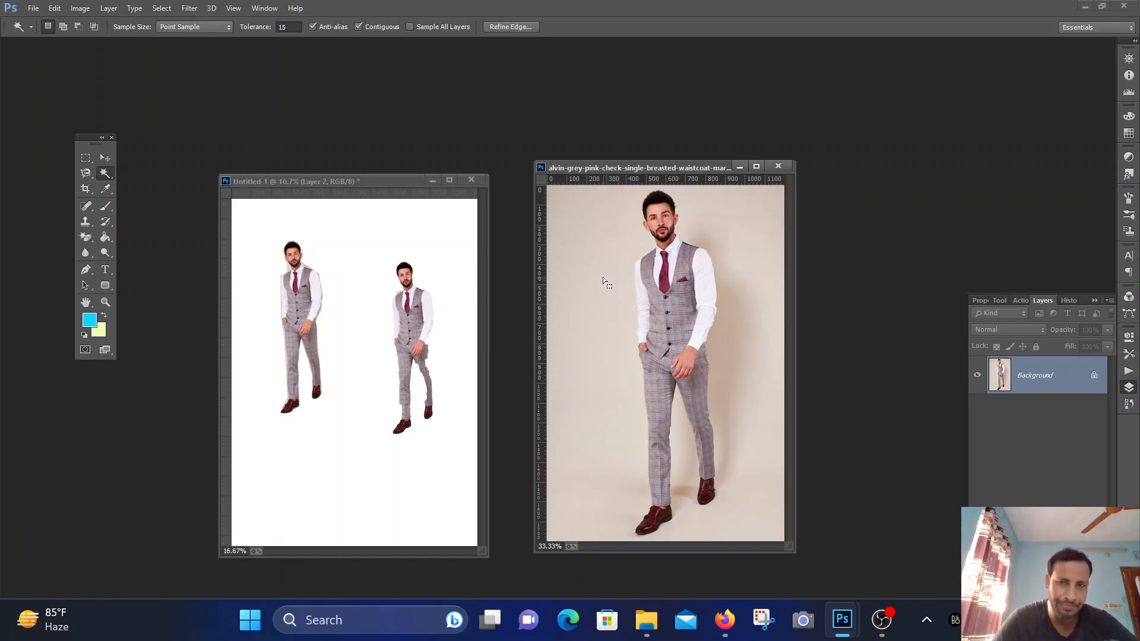
{"action": "left_click", "coordinate": [604, 298]}
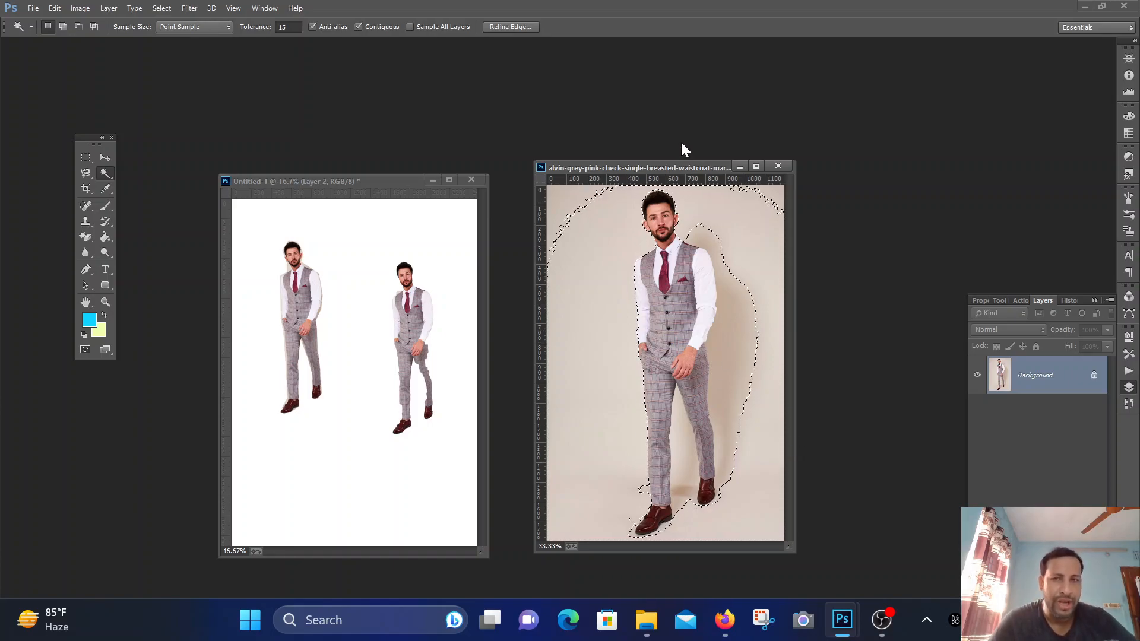
Step: Close the waistcoat man's photo and try to open the portrait of a woman from the Downloads folder
{"action": "left_click", "coordinate": [778, 166]}
{"action": "left_click", "coordinate": [569, 236]}
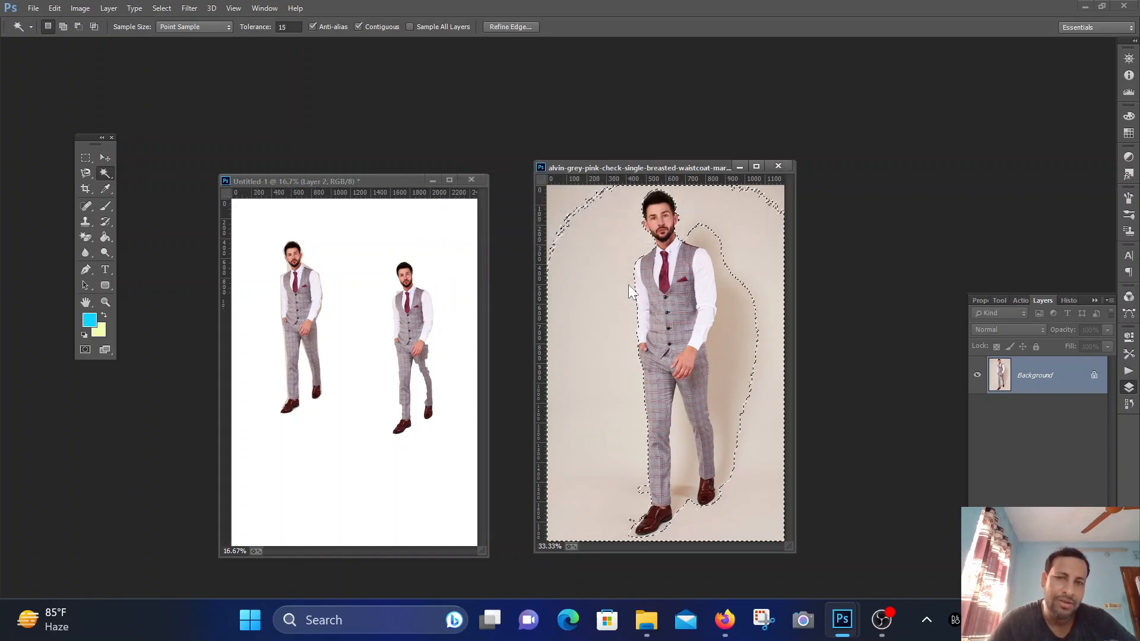
{"action": "key", "text": "ctrl+o"}
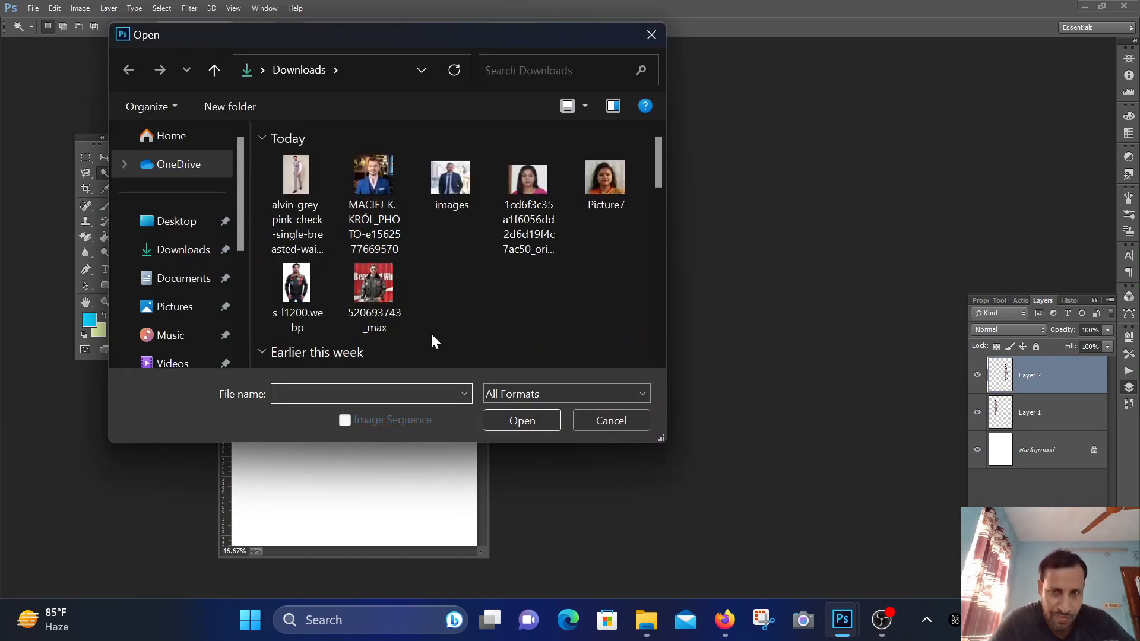
{"action": "double_click", "coordinate": [534, 194]}
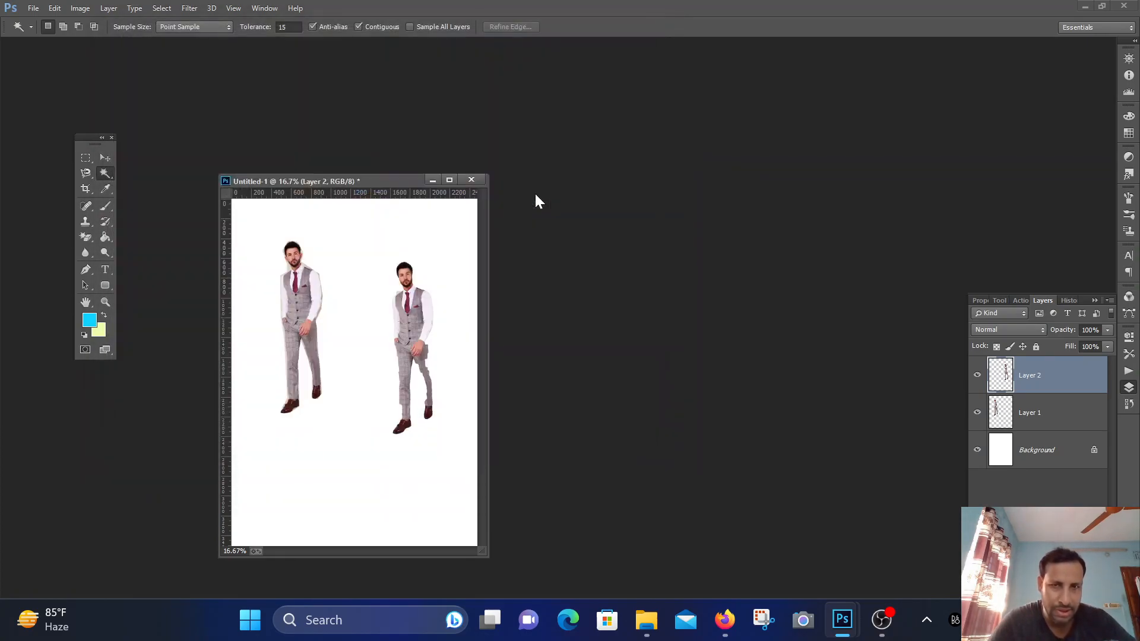
{"action": "left_click", "coordinate": [579, 237]}
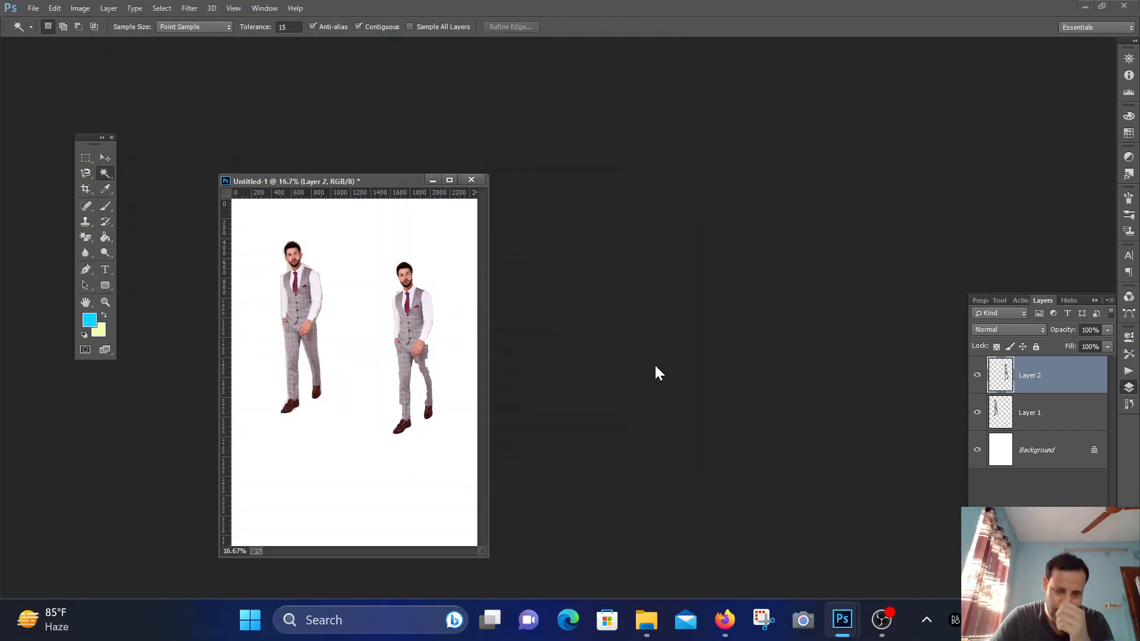
Step: Open the wallpaper of yellow tulips on light-blue wood from the Desktop's Wallpaper folder, and close it again
{"action": "double_click", "coordinate": [629, 380]}
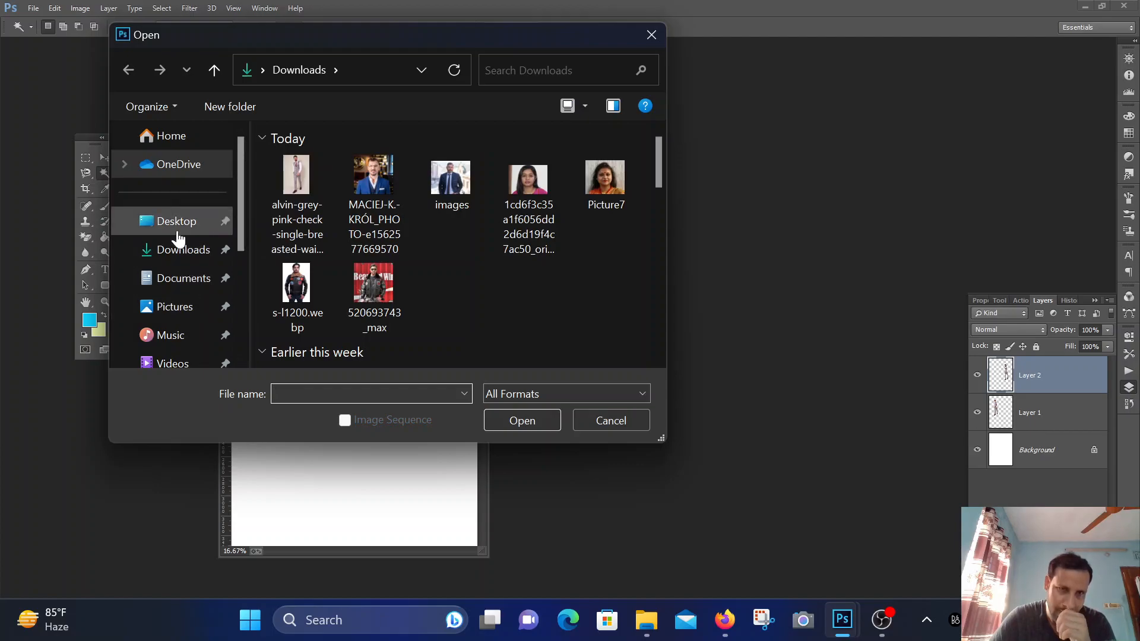
{"action": "left_click", "coordinate": [179, 223]}
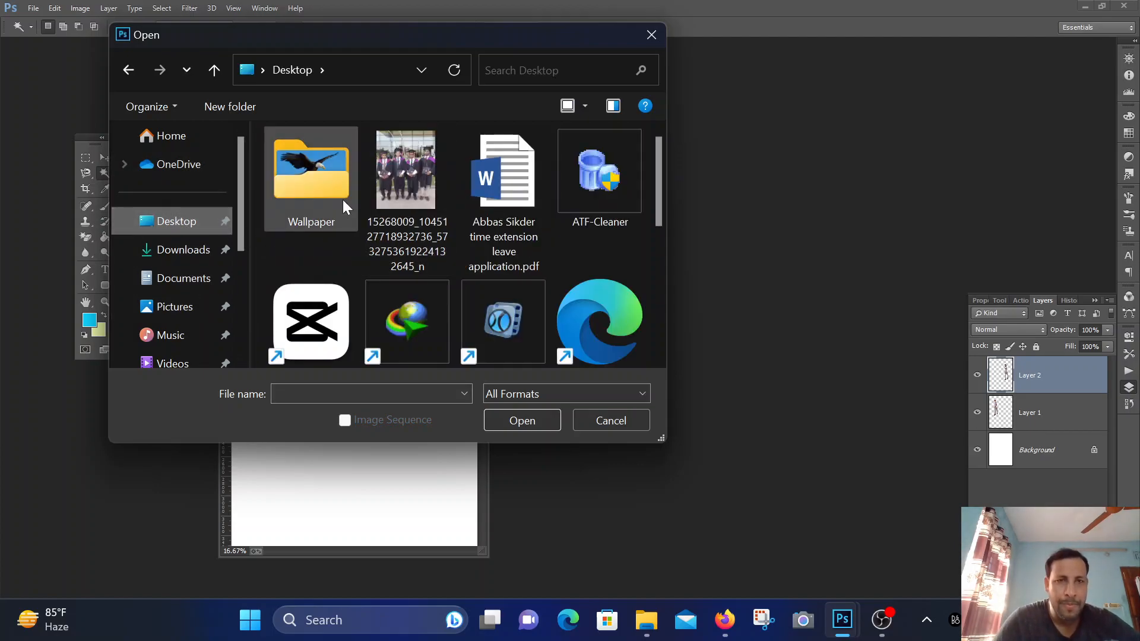
{"action": "double_click", "coordinate": [344, 200]}
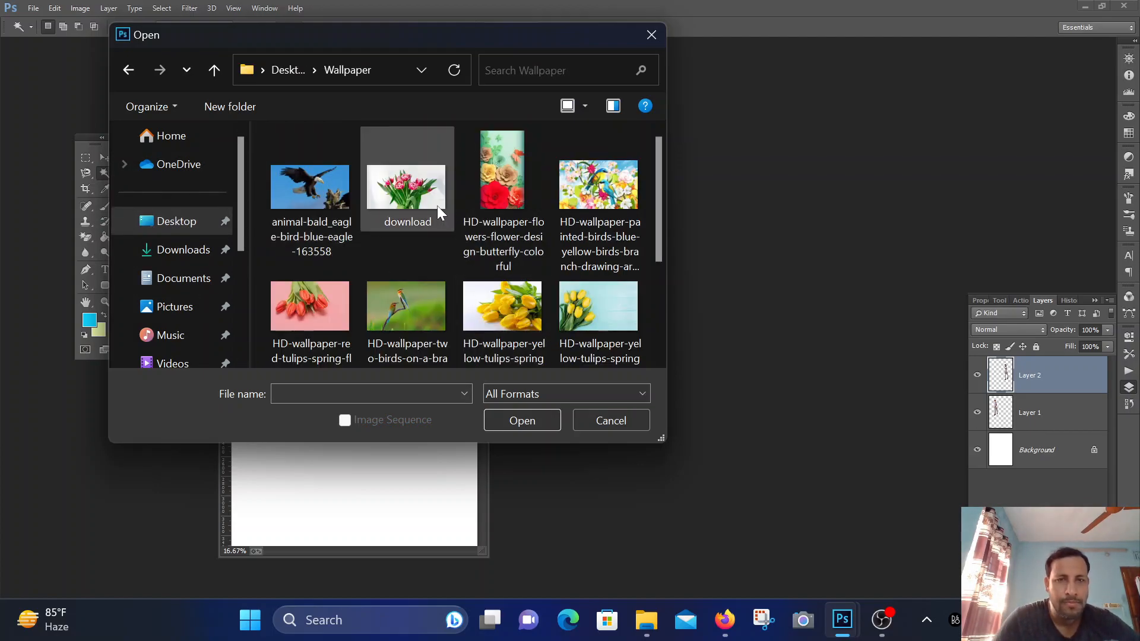
{"action": "double_click", "coordinate": [607, 309]}
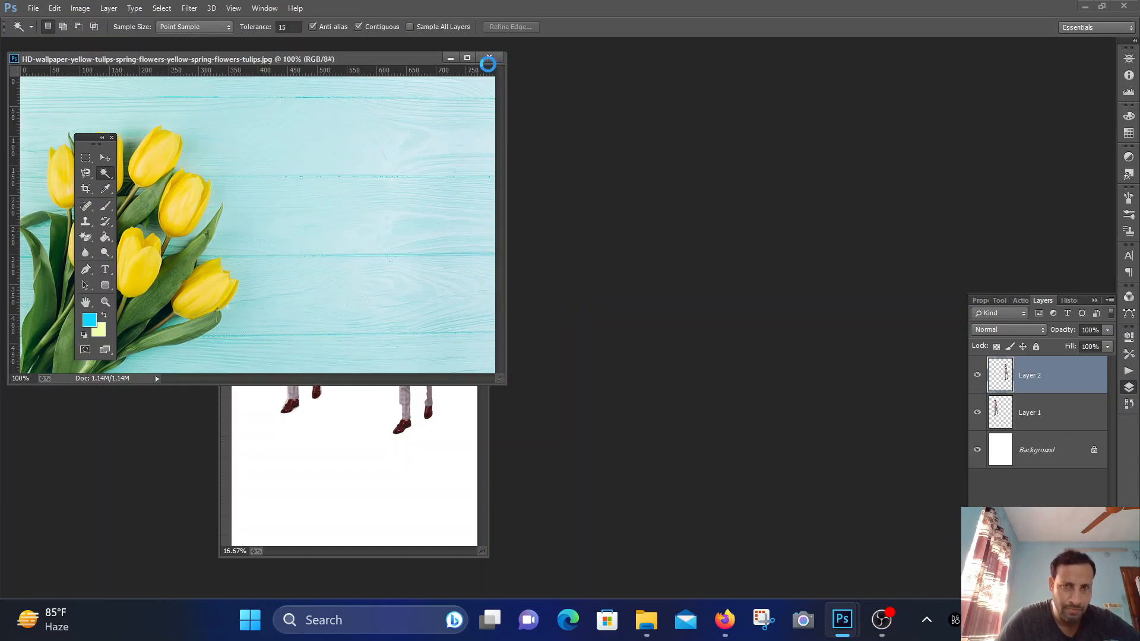
{"action": "left_click", "coordinate": [489, 57]}
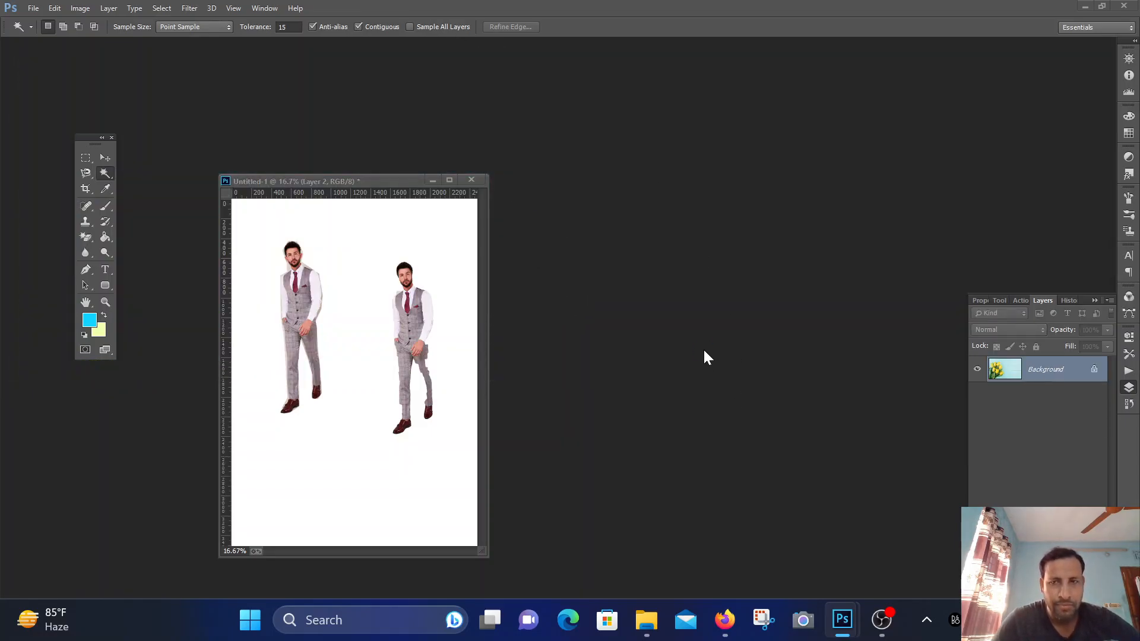
Step: Open the red roses image peakpx from the Wallpaper folder and move its window beside the blank document
{"action": "key", "text": "ctrl+o"}
{"action": "scroll", "coordinate": [347, 298], "scroll_direction": "down", "scroll_amount": 1}
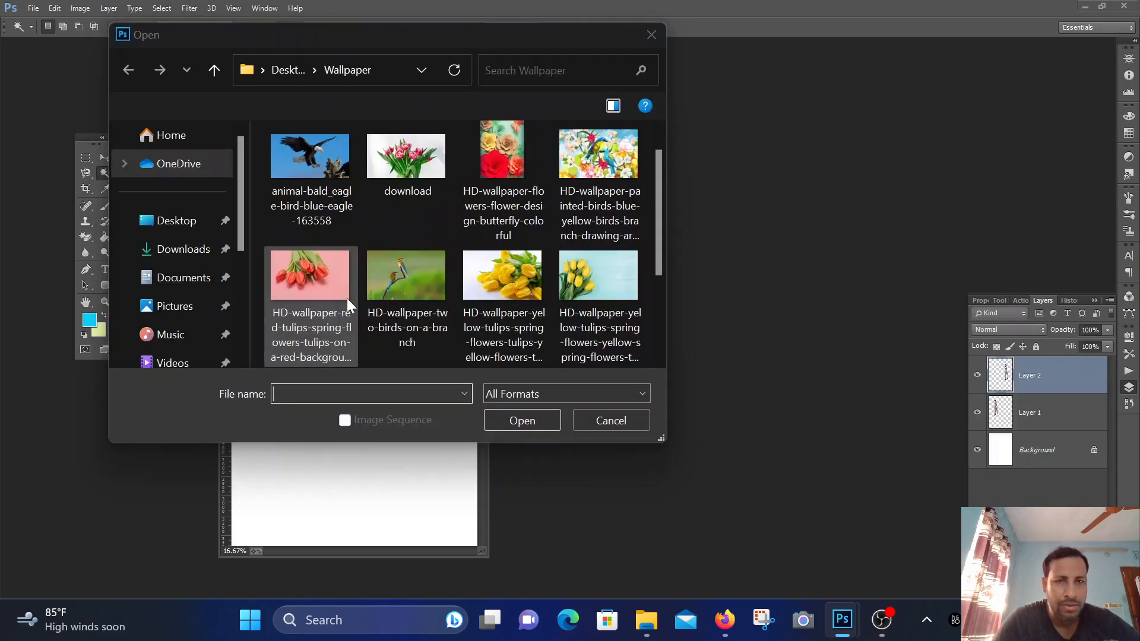
{"action": "scroll", "coordinate": [454, 286], "scroll_direction": "down", "scroll_amount": 3}
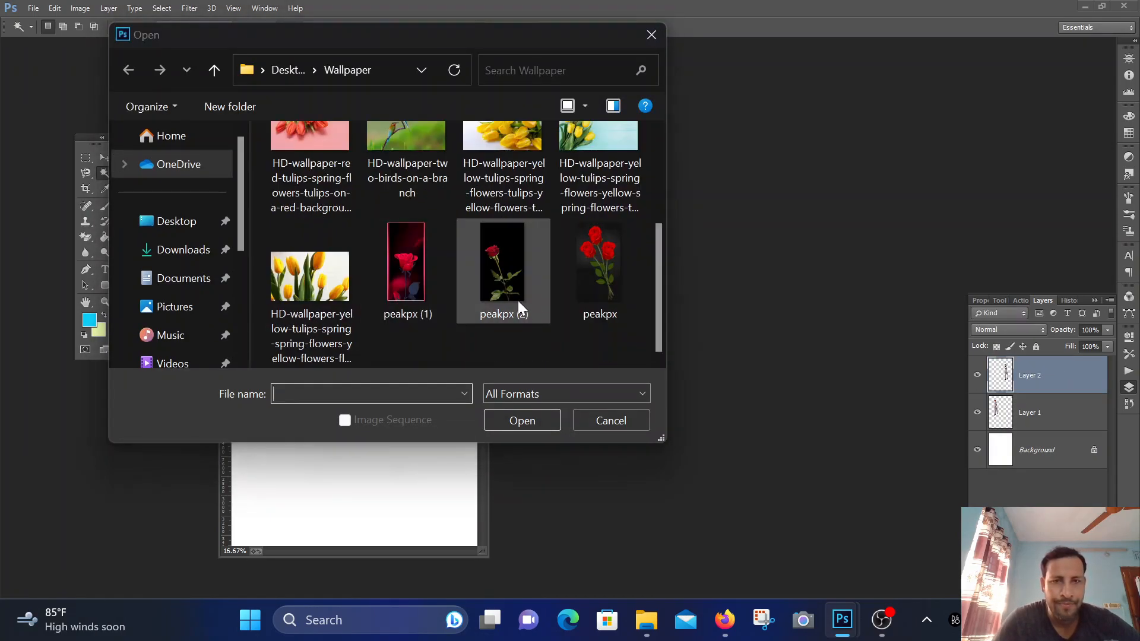
{"action": "left_click", "coordinate": [505, 274]}
{"action": "left_click", "coordinate": [600, 315]}
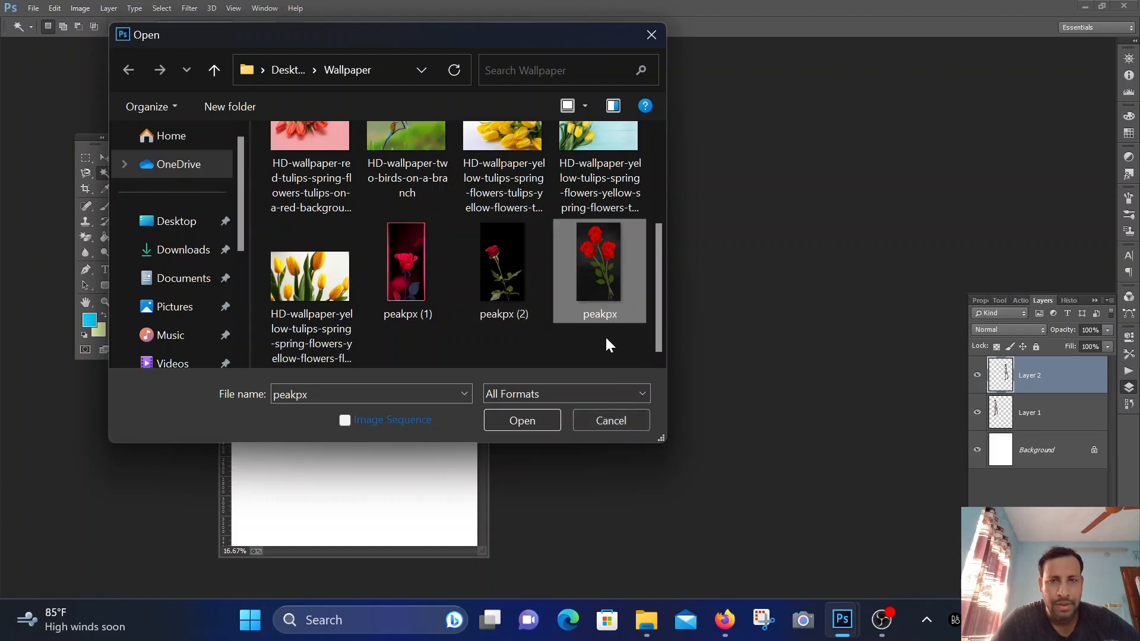
{"action": "left_click", "coordinate": [535, 419]}
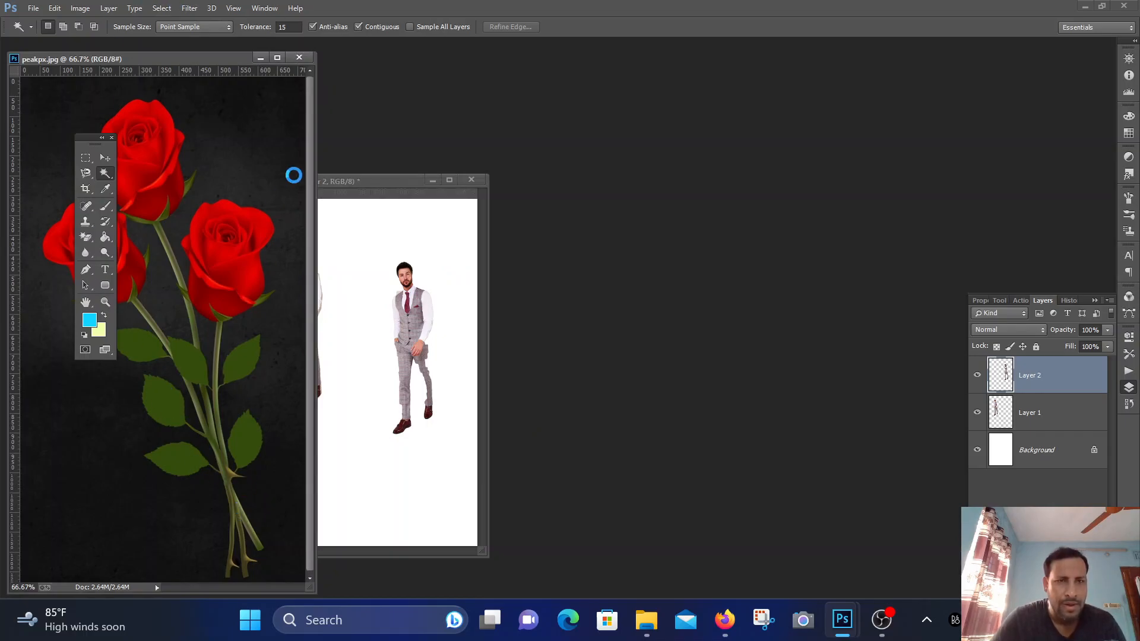
{"action": "left_click_drag", "start_coordinate": [194, 57], "coordinate": [730, 87]}
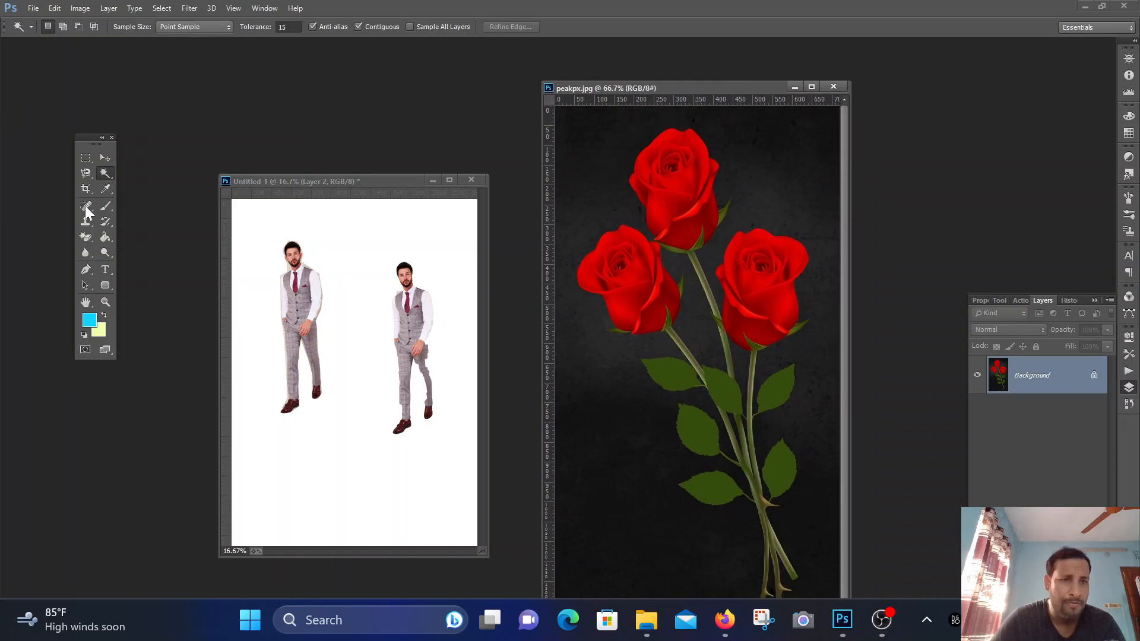
Step: Select the dark backdrop around the roses with the Magic Wand at tolerance 15 and try to invert the selection
{"action": "left_click", "coordinate": [604, 179]}
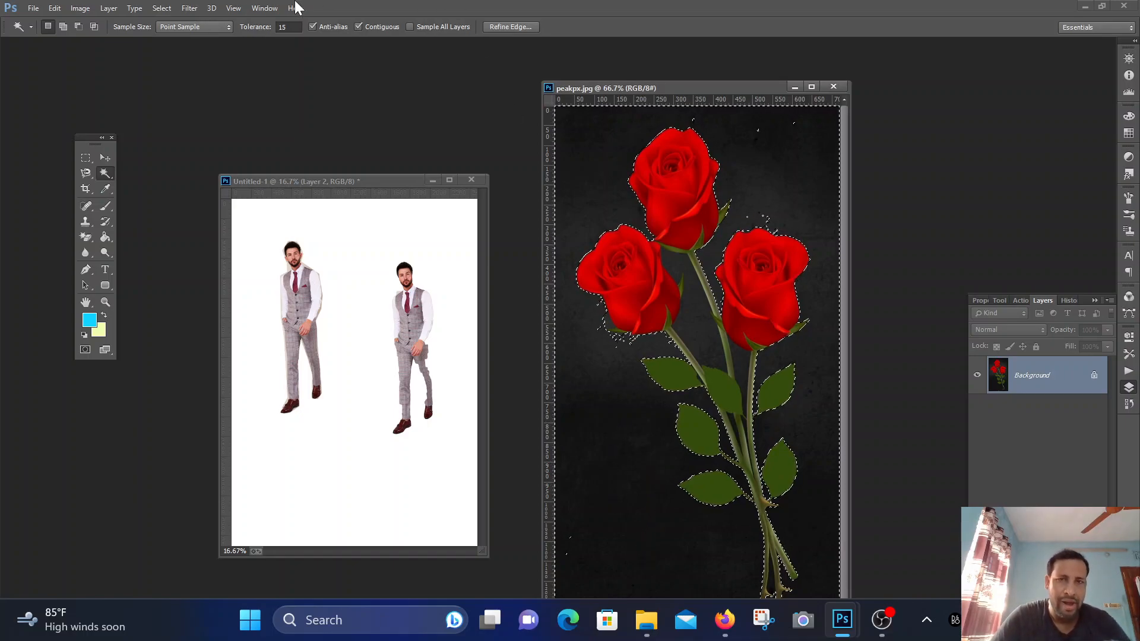
{"action": "left_click", "coordinate": [171, 8]}
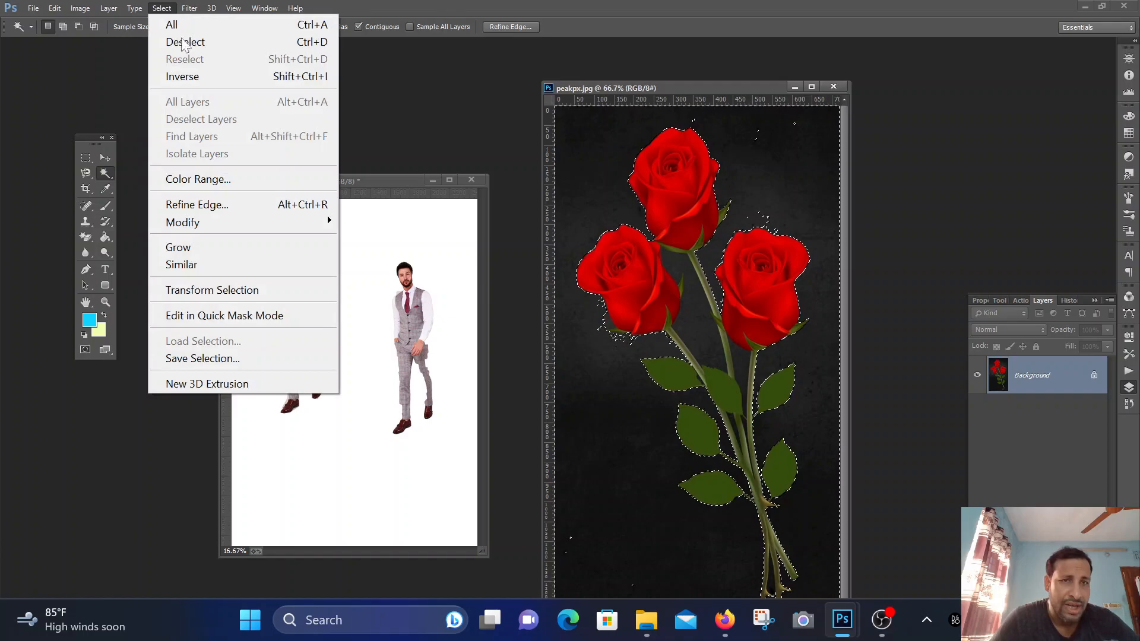
{"action": "left_click", "coordinate": [203, 76]}
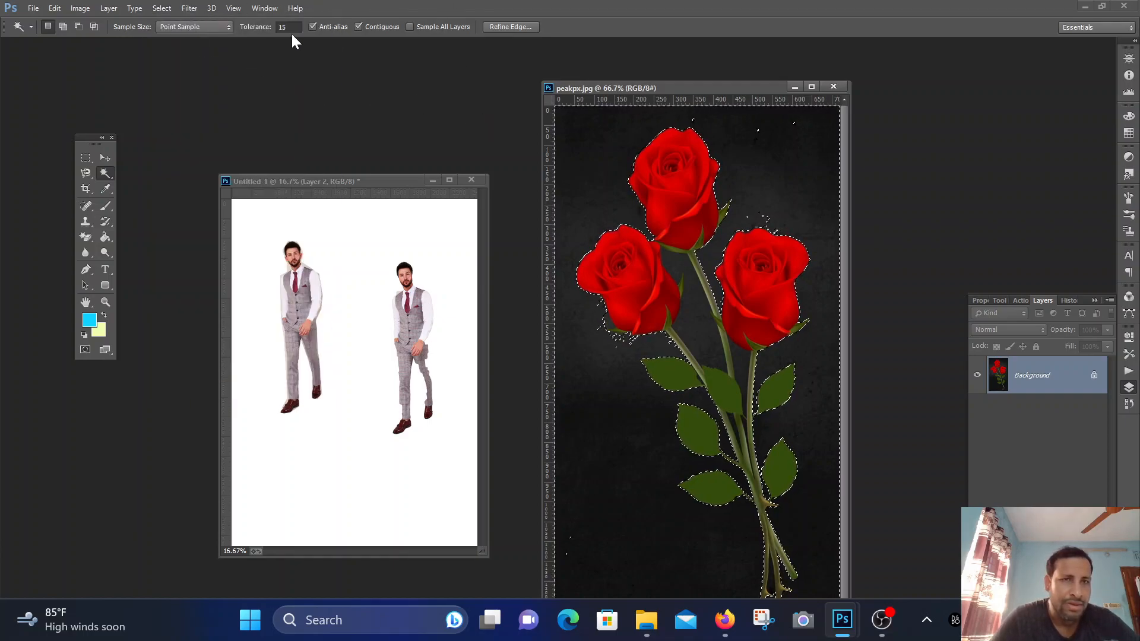
Step: Set the Magic Wand tolerance to 40, reselect the dark backdrop and invert the selection to select the roses
{"action": "key", "text": "Return"}
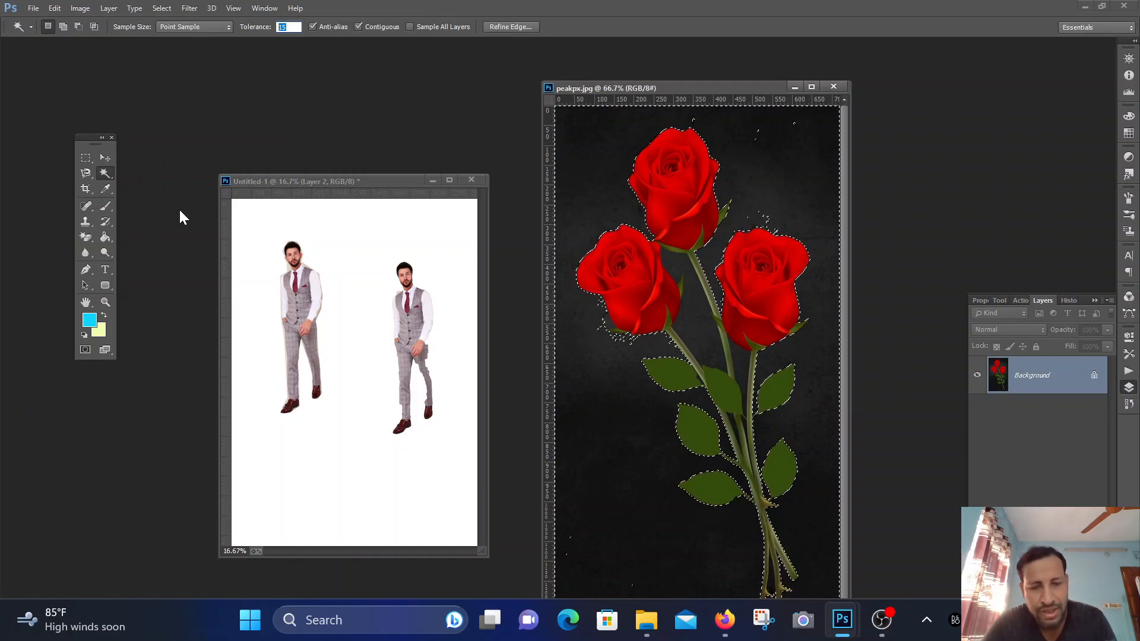
{"action": "type", "text": "40"}
{"action": "left_click", "coordinate": [587, 205]}
{"action": "left_click", "coordinate": [597, 190]}
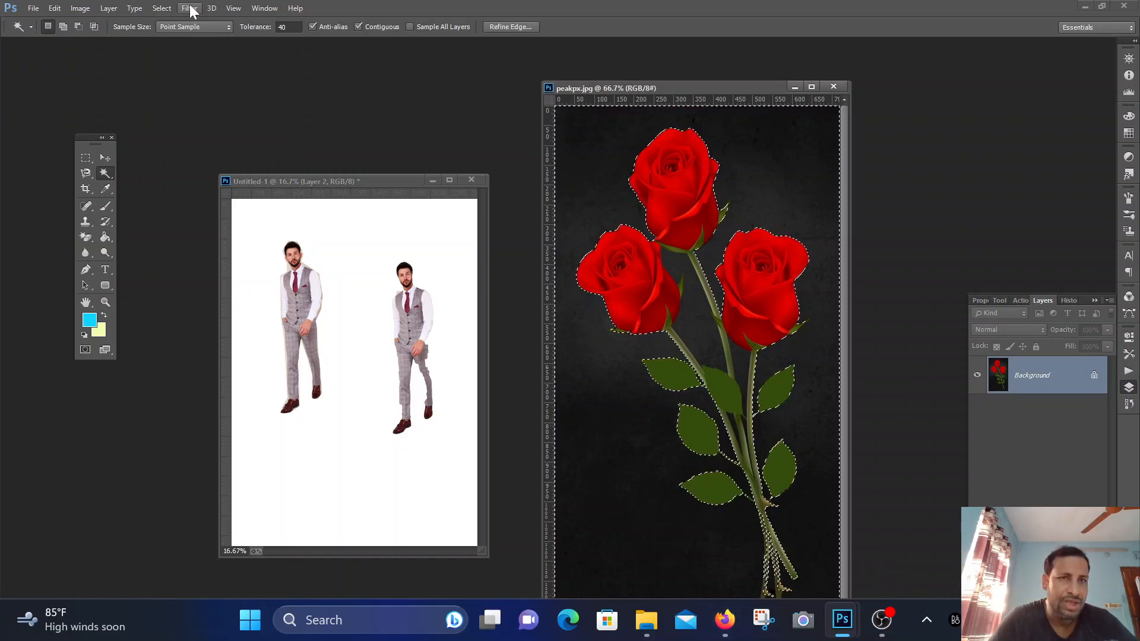
{"action": "left_click", "coordinate": [161, 8]}
{"action": "left_click", "coordinate": [205, 76]}
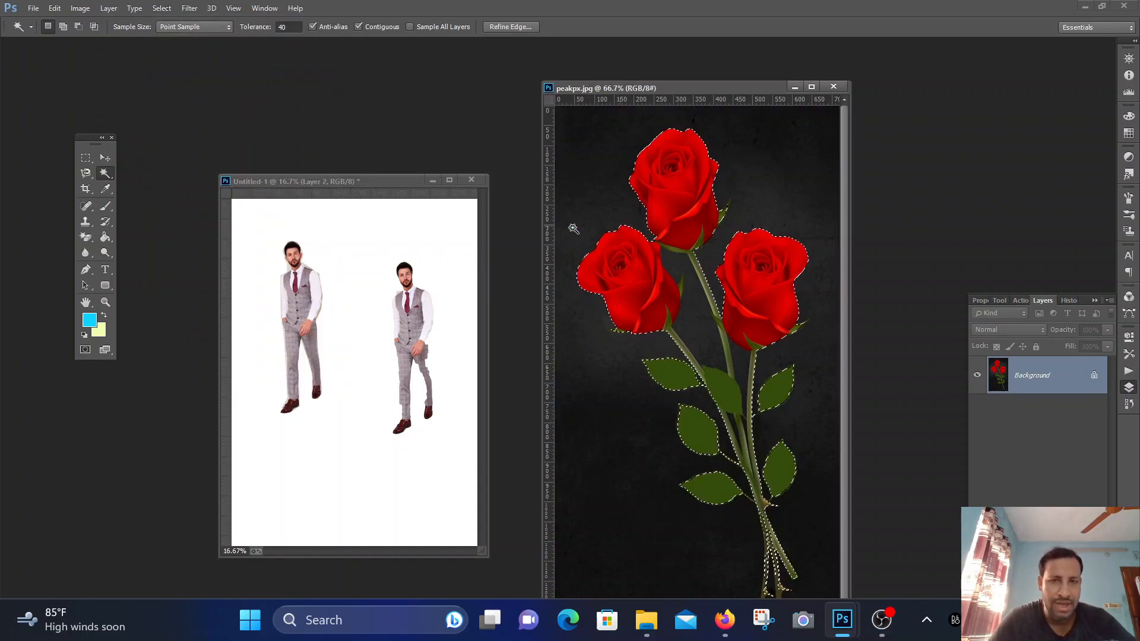
Step: Fill the selected roses with the cyan foreground colour, clear and restore the selection, and undo the fill
{"action": "left_click", "coordinate": [105, 157]}
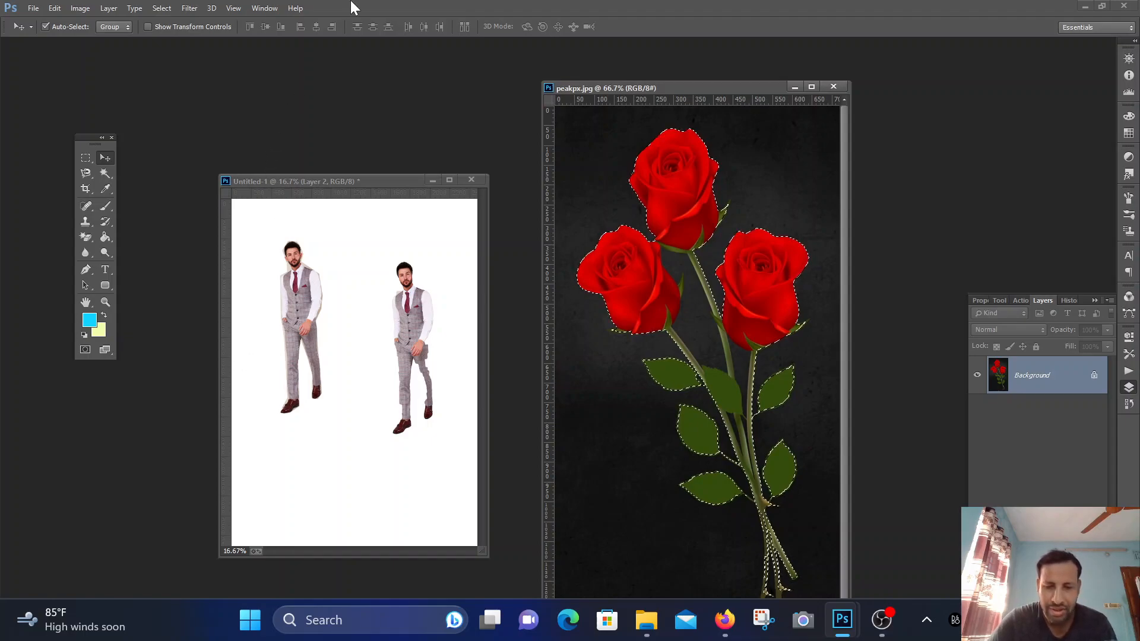
{"action": "key", "text": "alt+BackSpace"}
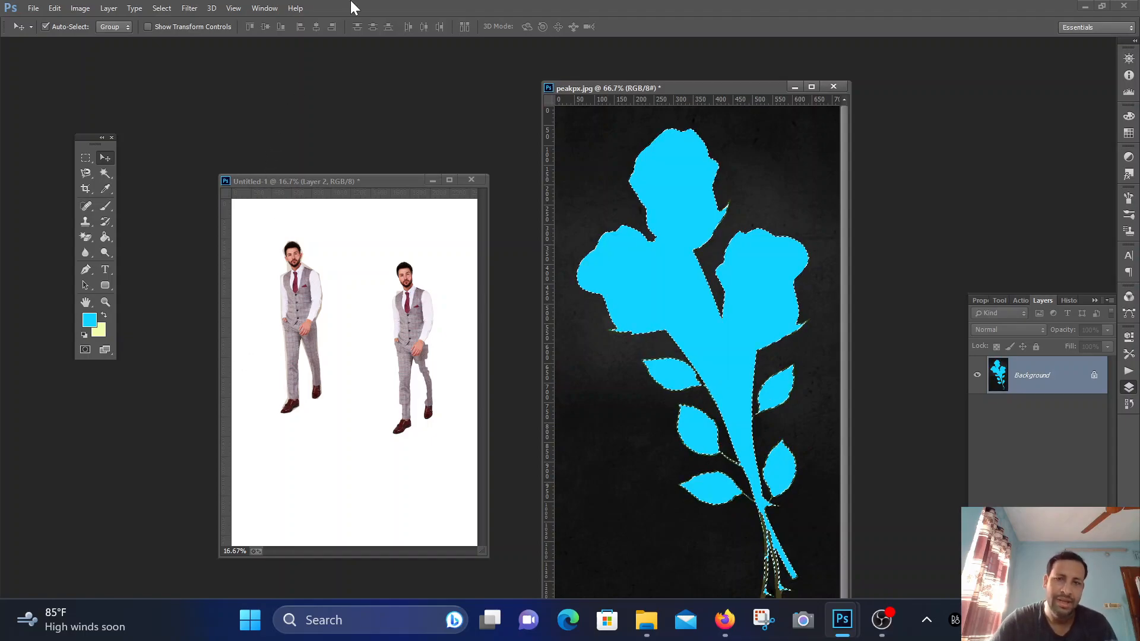
{"action": "key", "text": "ctrl+d"}
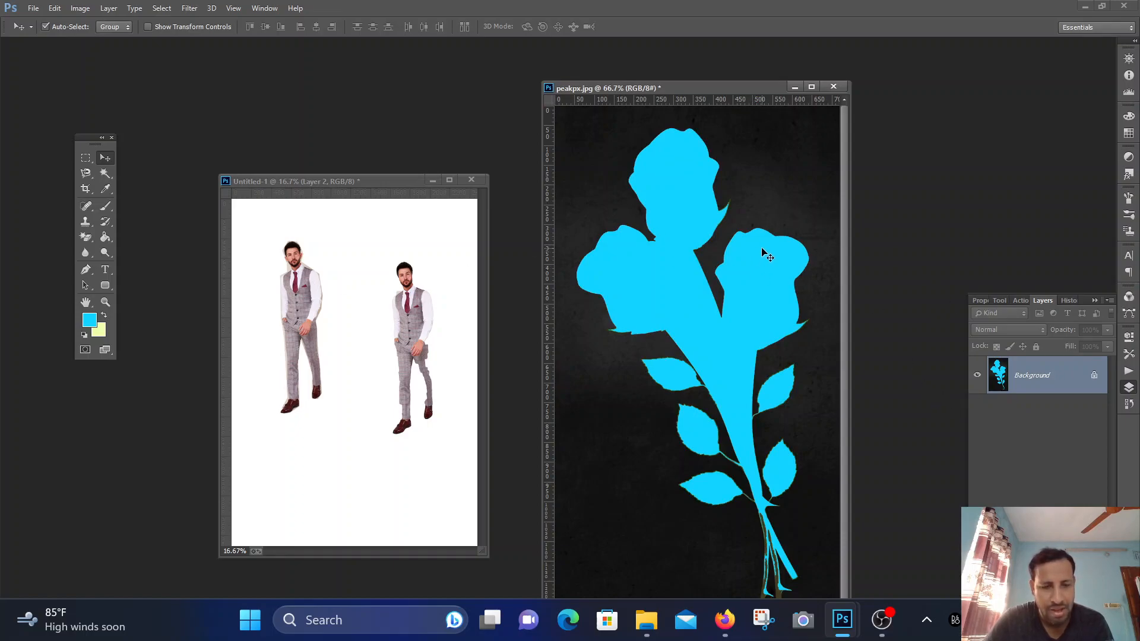
{"action": "key", "text": "ctrl+shift+d"}
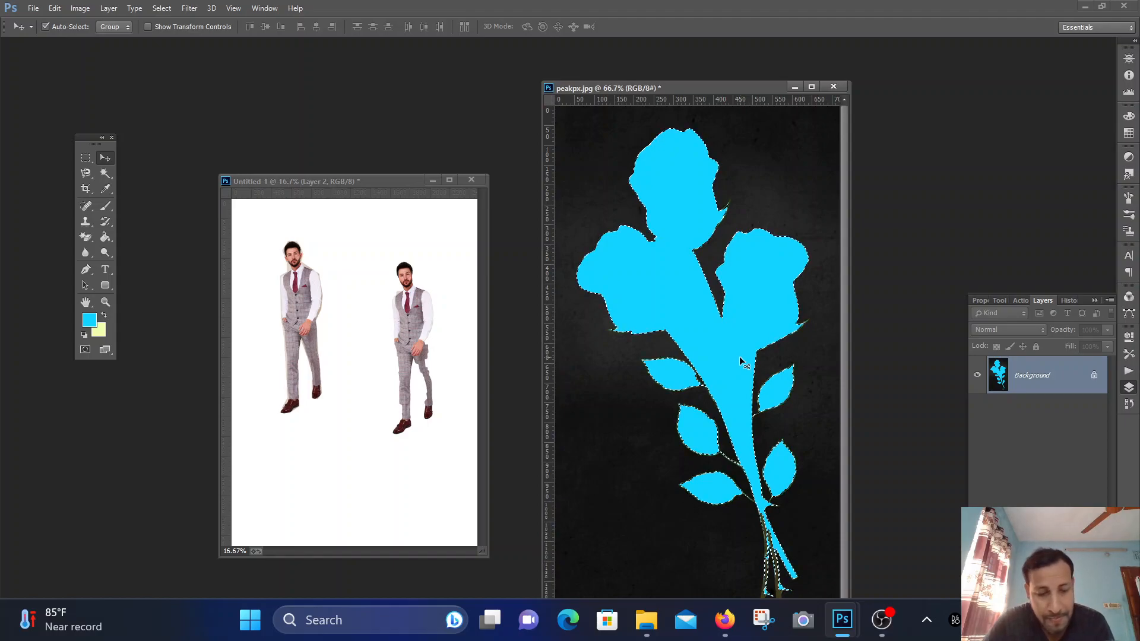
{"action": "key", "text": "ctrl+z"}
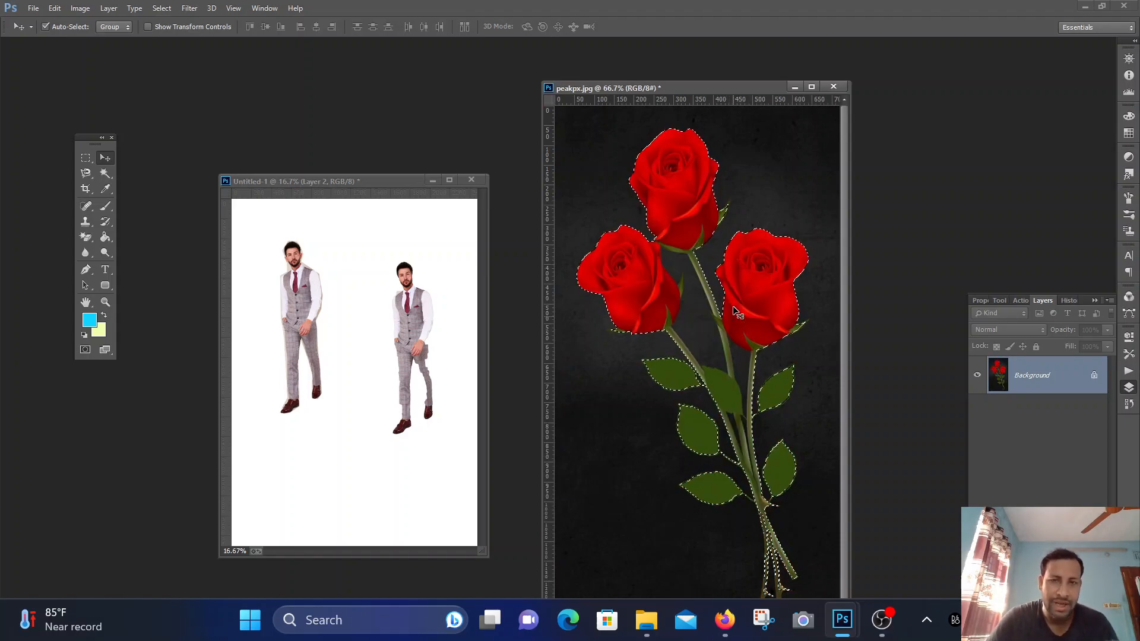
Step: Invert the selection to the dark backdrop, fill it with the cyan foreground colour and clear the selection
{"action": "left_click", "coordinate": [173, 10]}
{"action": "left_click", "coordinate": [206, 76]}
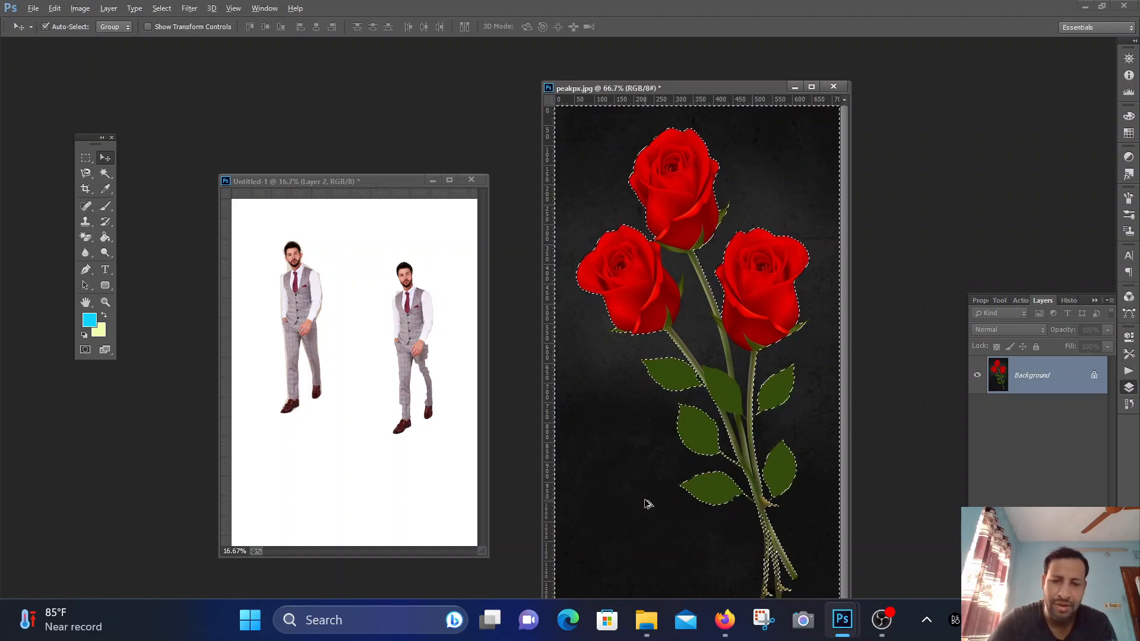
{"action": "key", "text": "alt+BackSpace"}
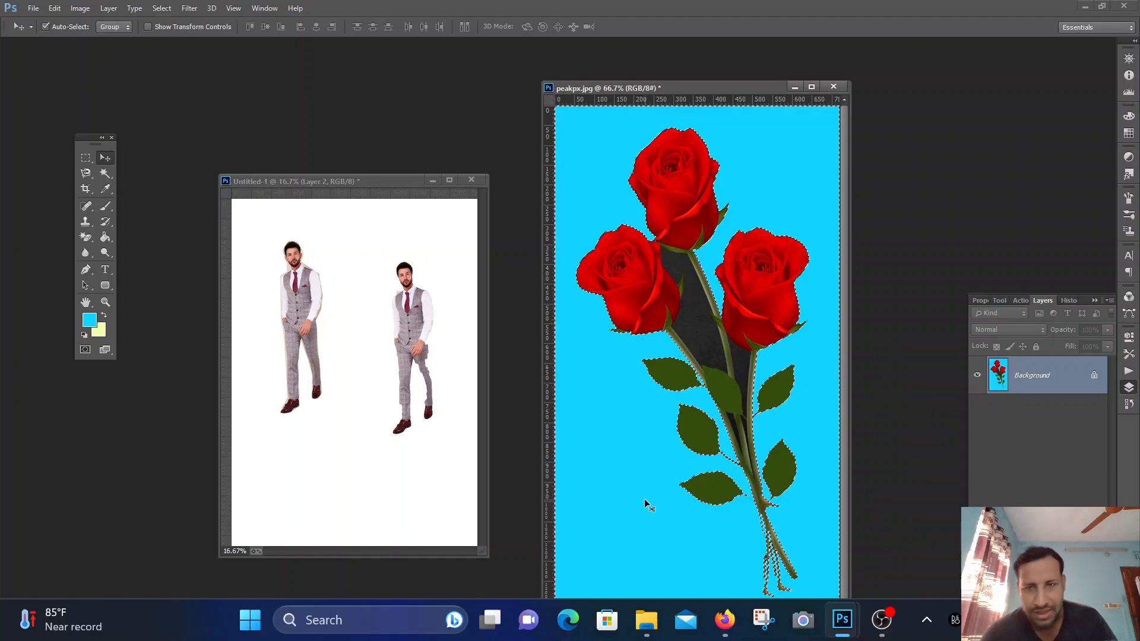
{"action": "key", "text": "ctrl+d"}
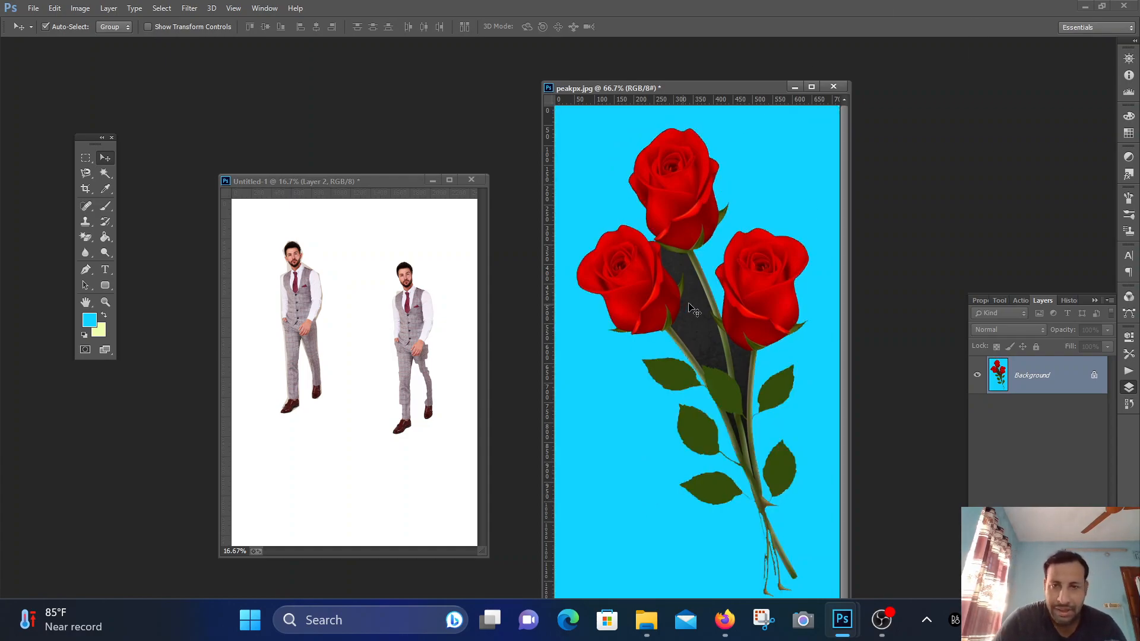
Step: Select the two large dark gaps between the rose stems one by one with the Magic Wand and fill each with the cyan foreground colour
{"action": "left_click", "coordinate": [105, 173]}
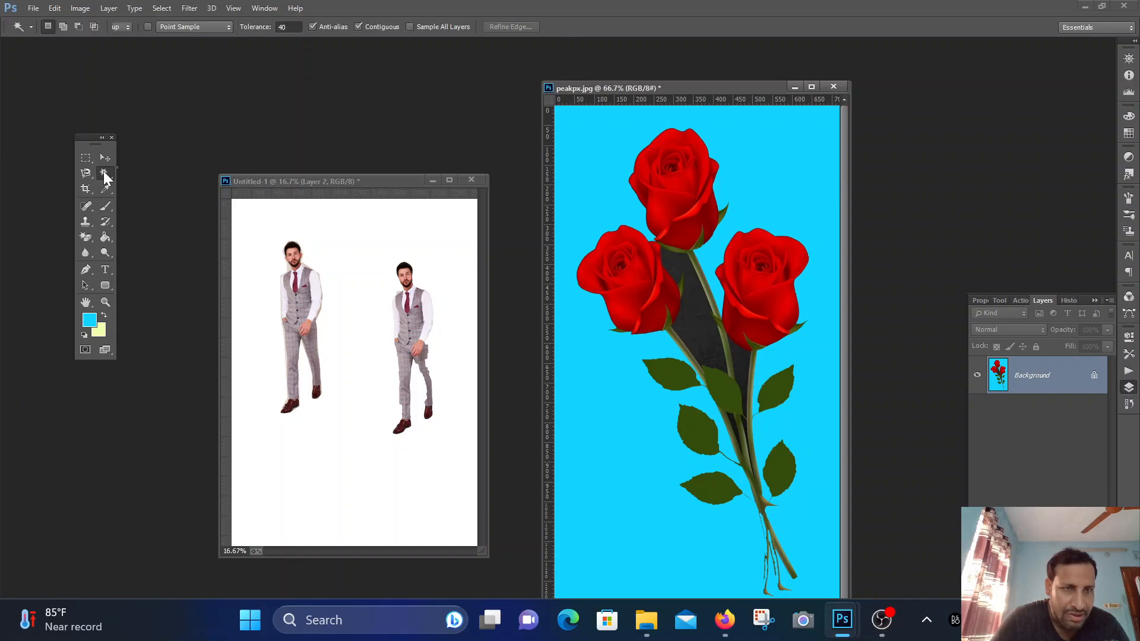
{"action": "left_click", "coordinate": [175, 184]}
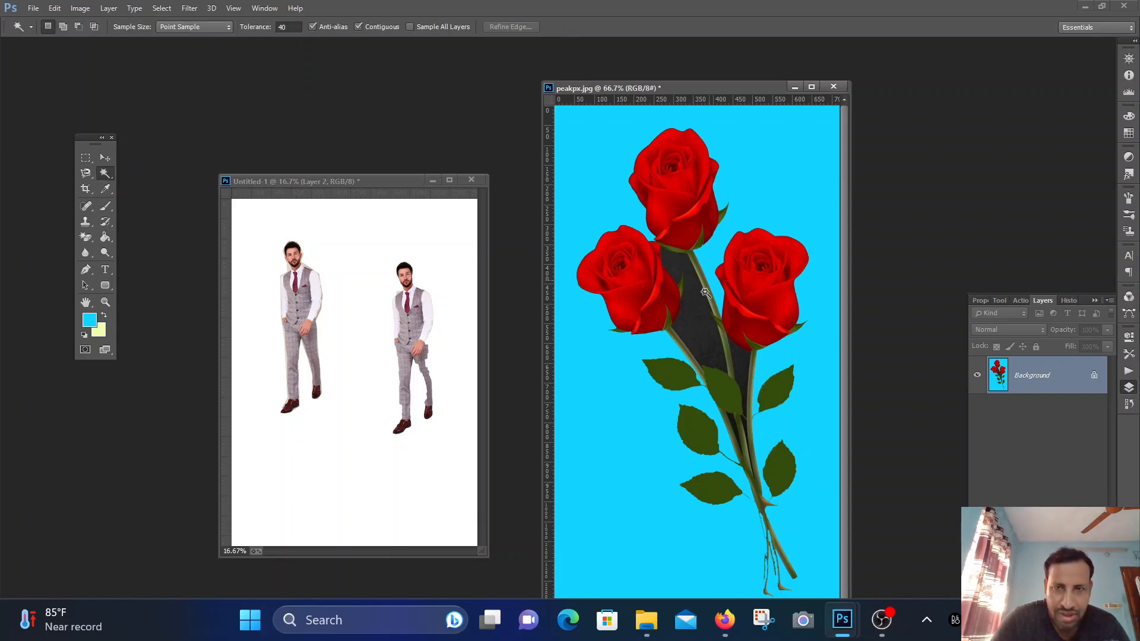
{"action": "left_click", "coordinate": [700, 313]}
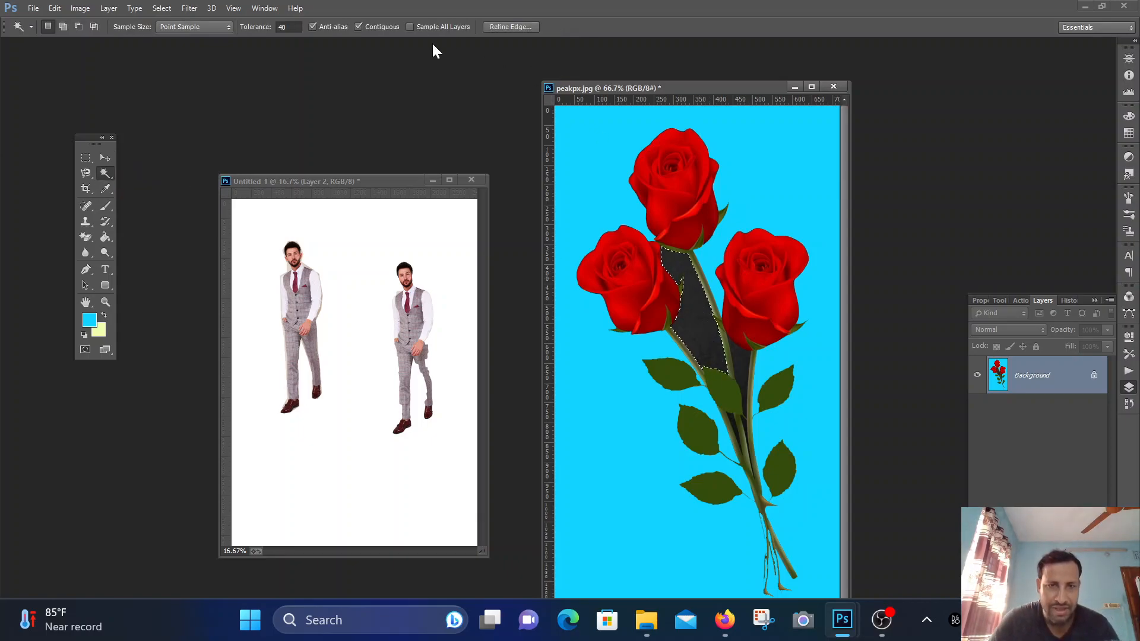
{"action": "key", "text": "alt+BackSpace"}
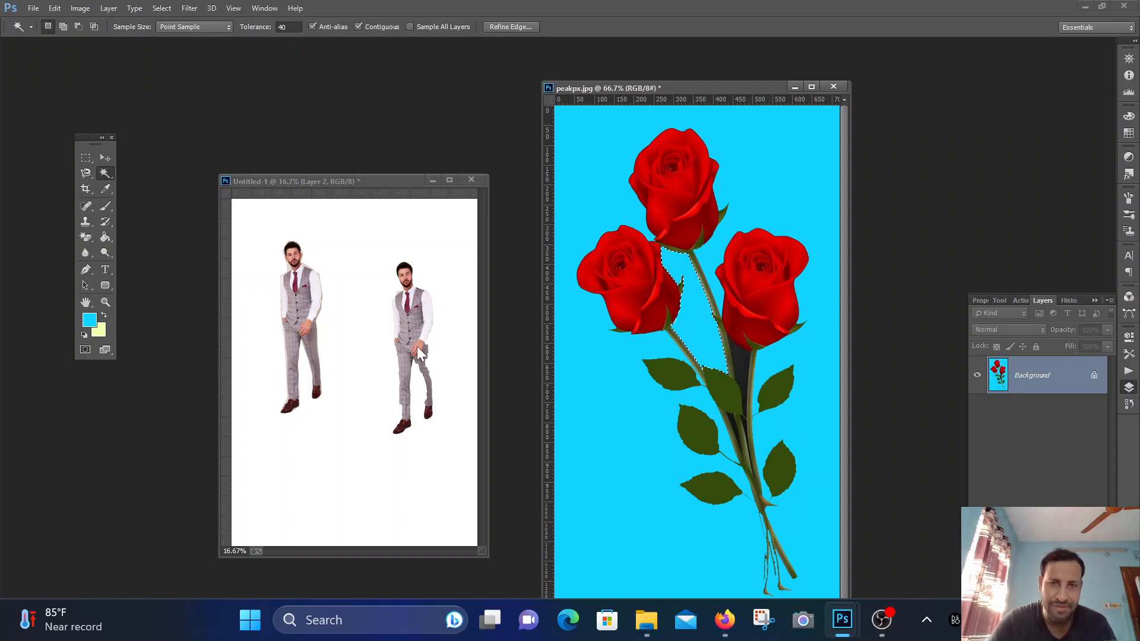
{"action": "left_click", "coordinate": [742, 377]}
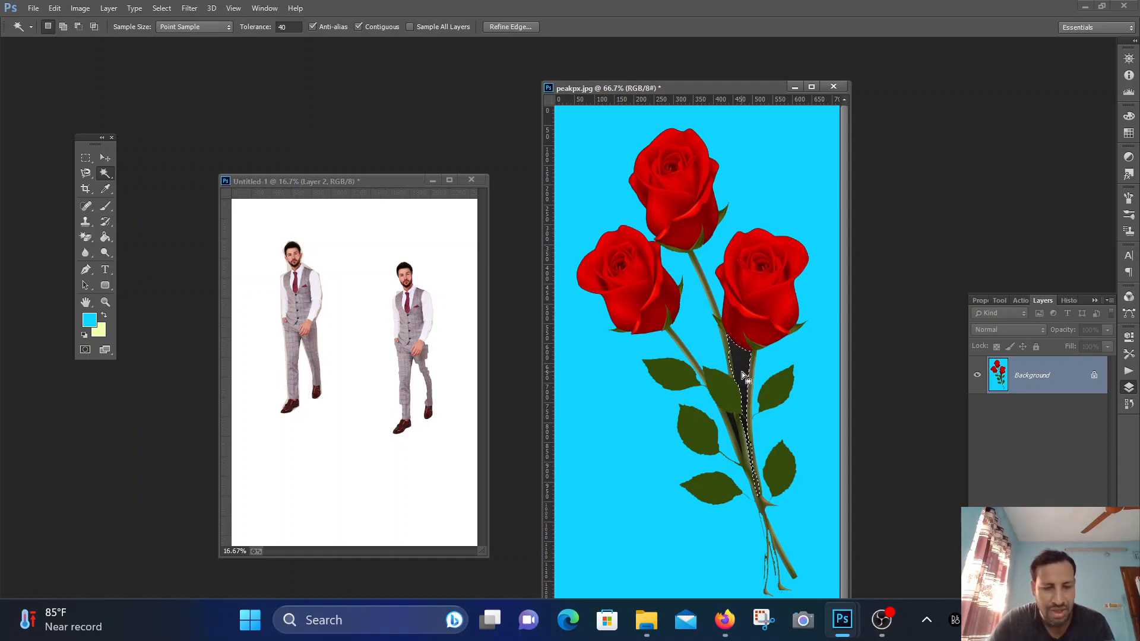
{"action": "key", "text": "alt+BackSpace"}
{"action": "key", "text": "ctrl+d"}
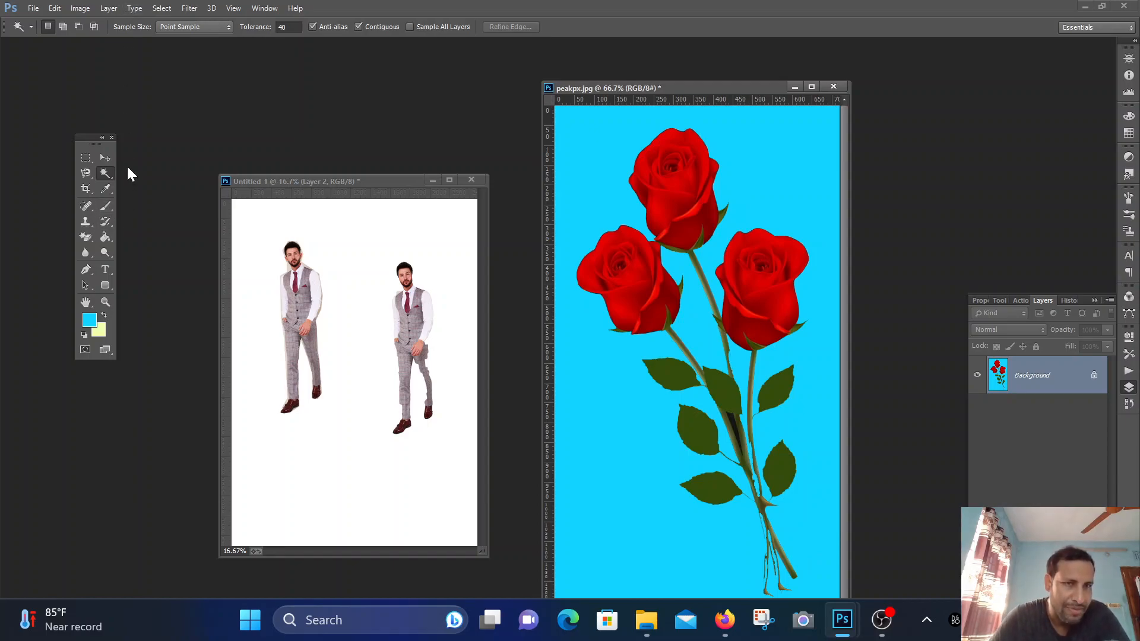
{"action": "left_click", "coordinate": [83, 175]}
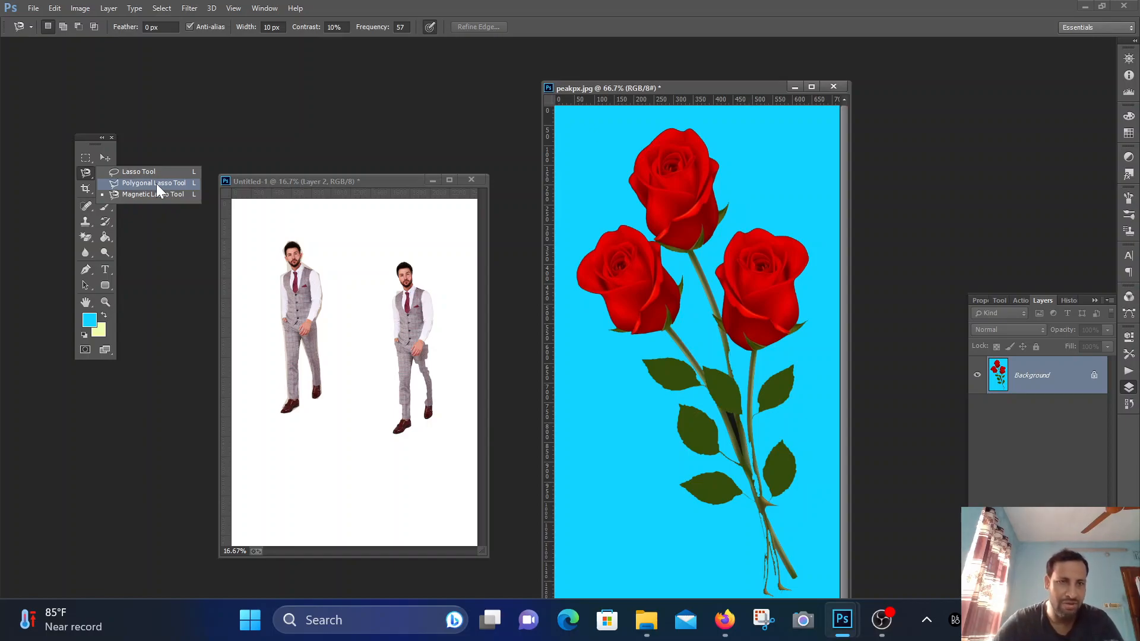
{"action": "left_click", "coordinate": [115, 161]}
{"action": "left_click", "coordinate": [106, 172]}
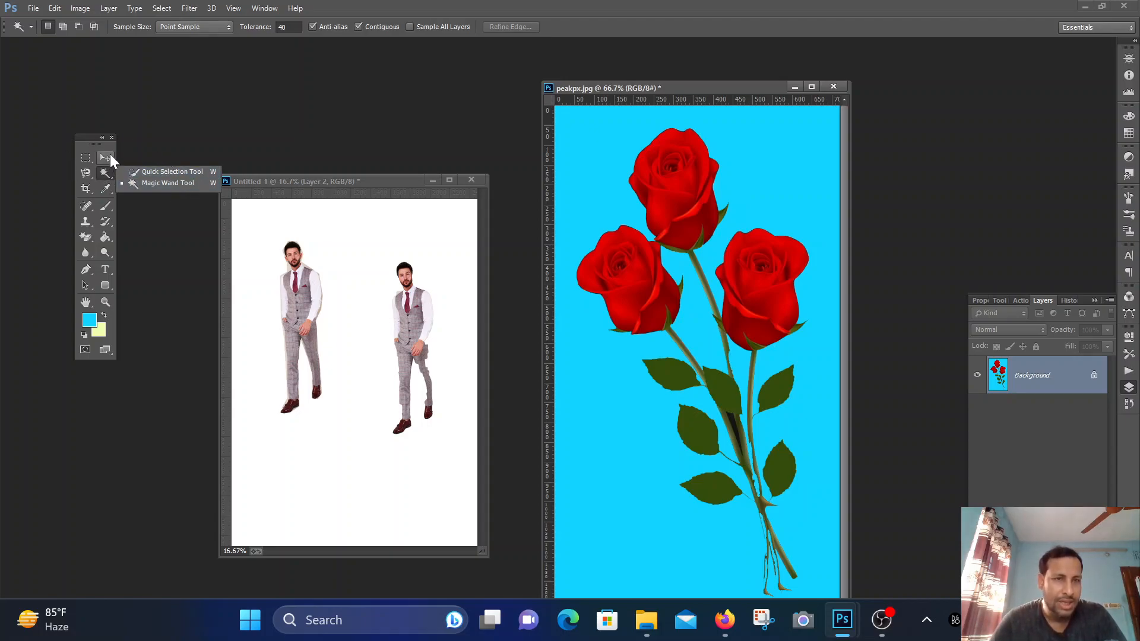
{"action": "left_click", "coordinate": [87, 174]}
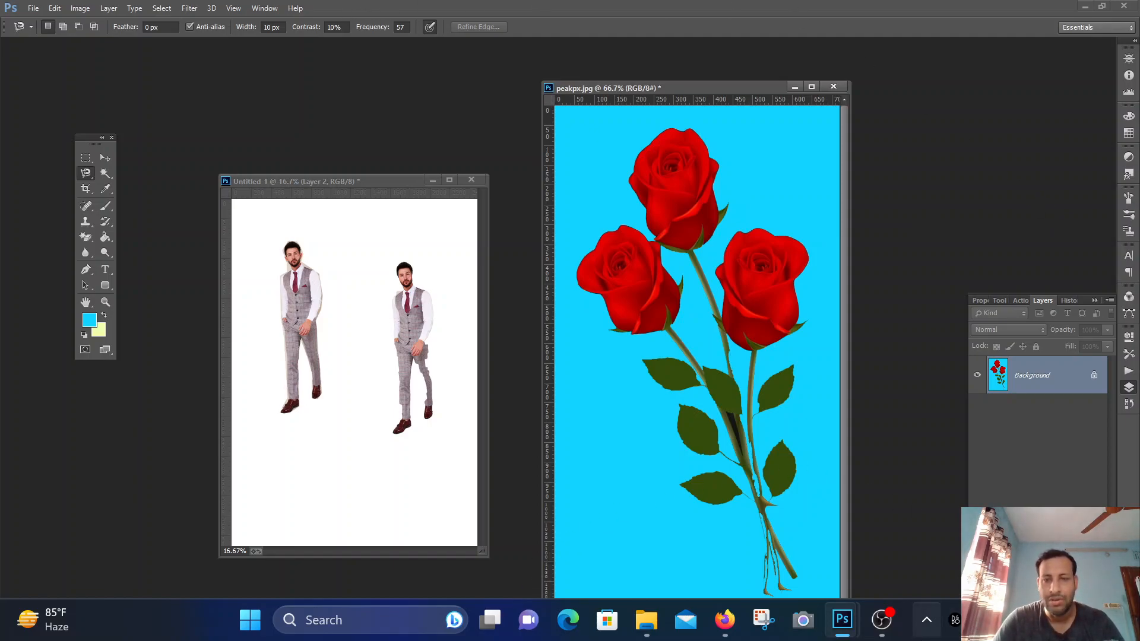
{"action": "left_click", "coordinate": [884, 620]}
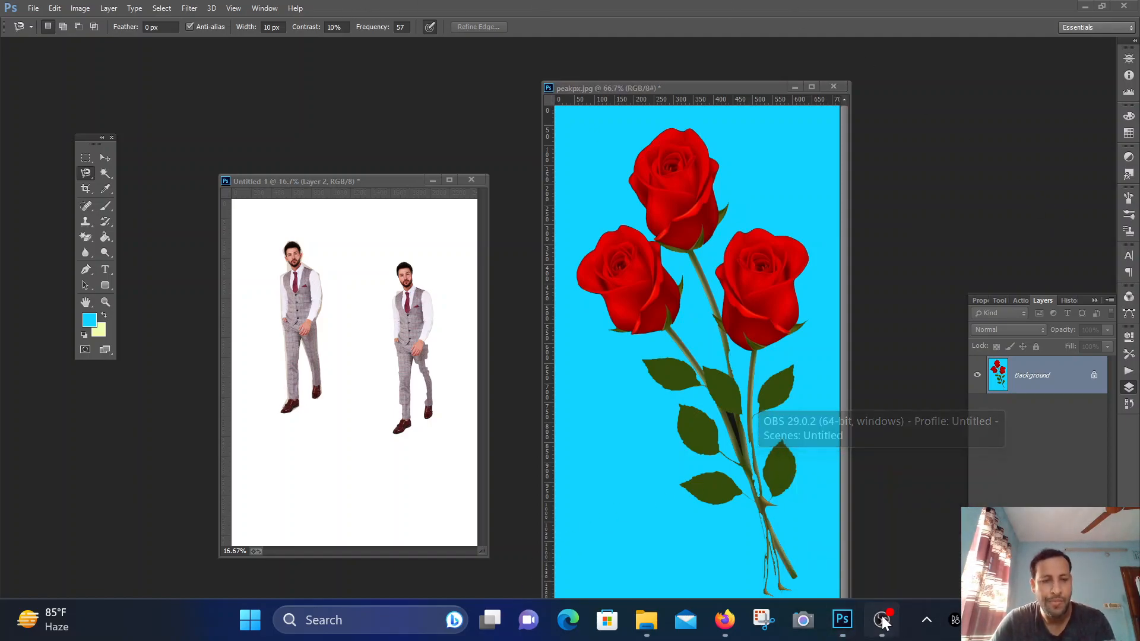